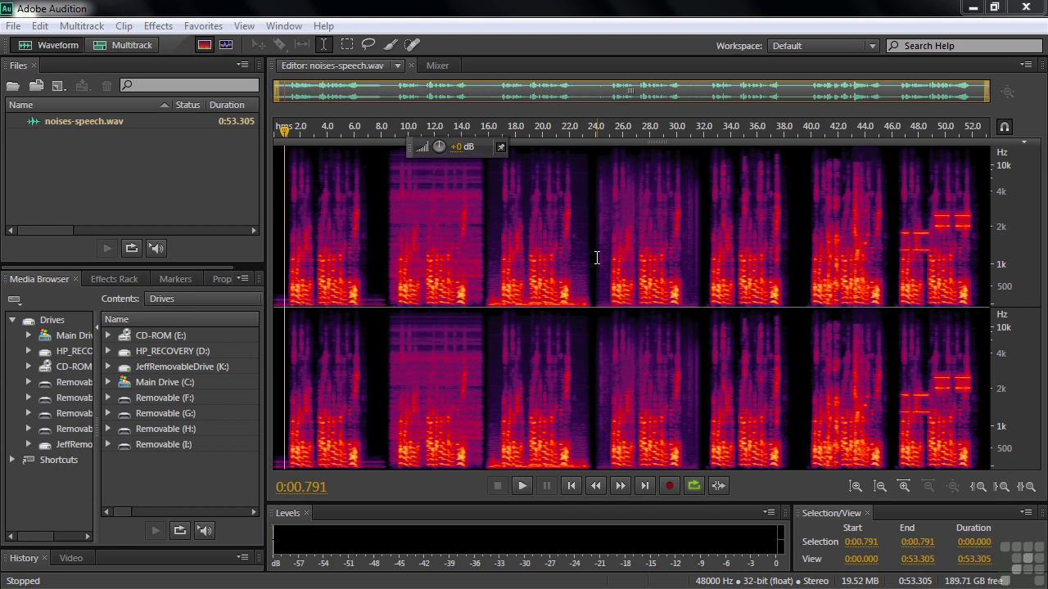
left_click(70, 141)
key("ctrl+o")
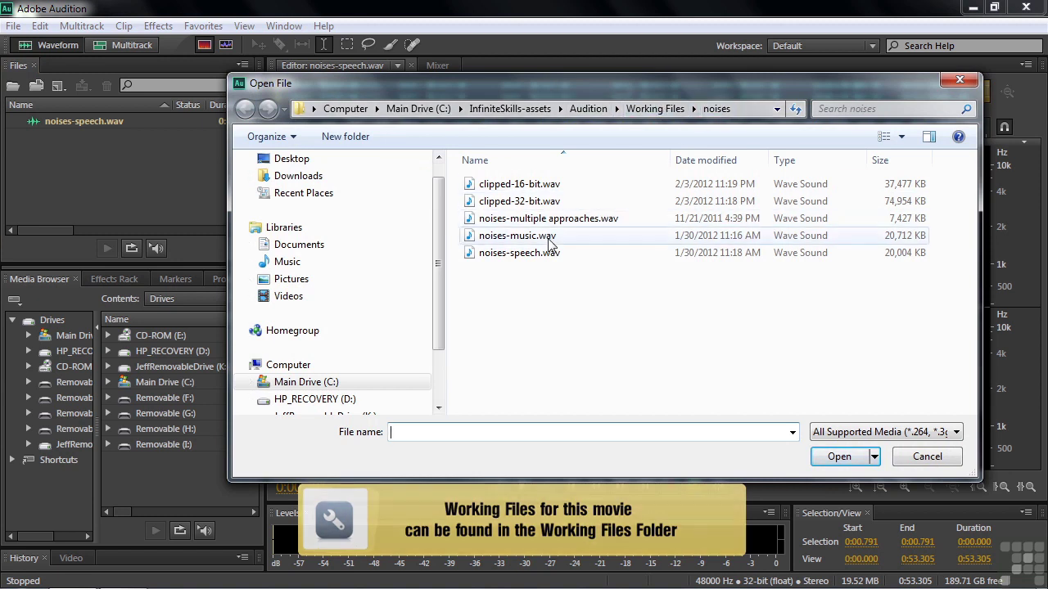
left_click(927, 456)
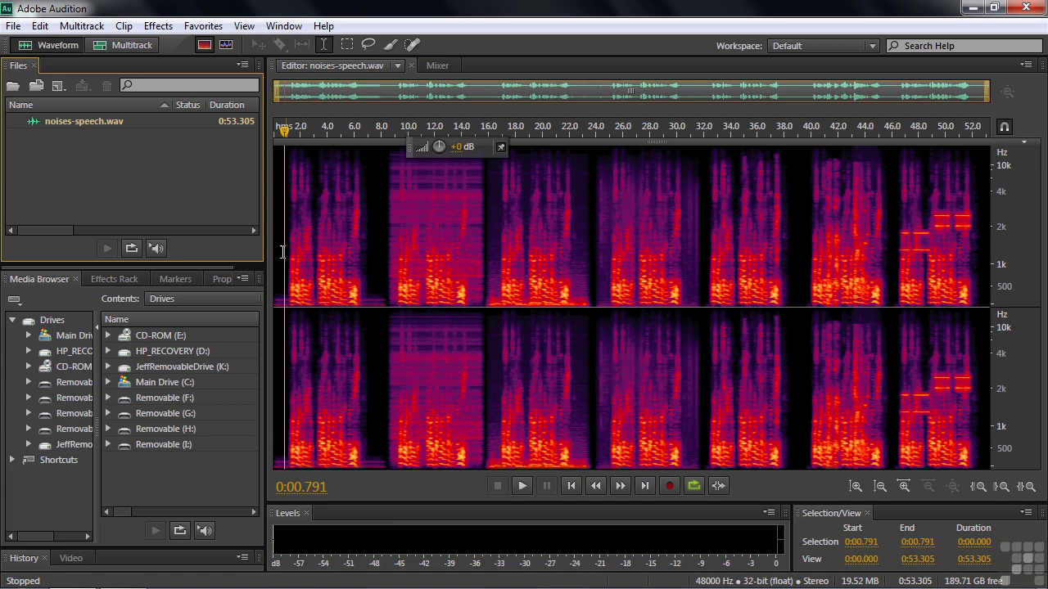
Play noises-speech.wav from the very beginning to hear the first spoken section, and stop playback
left_click(275, 288)
key("space")
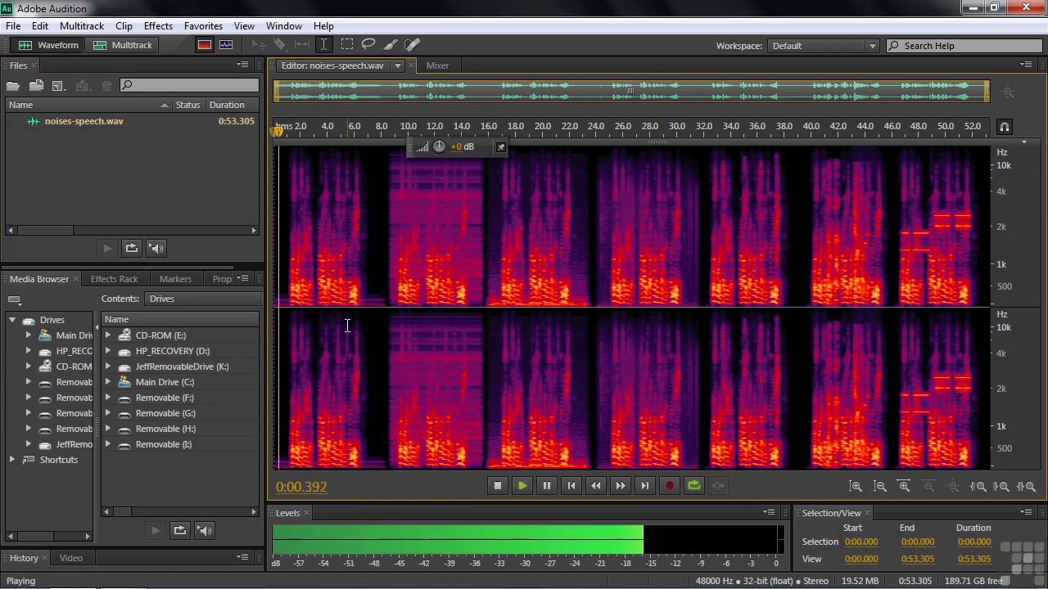
key("space")
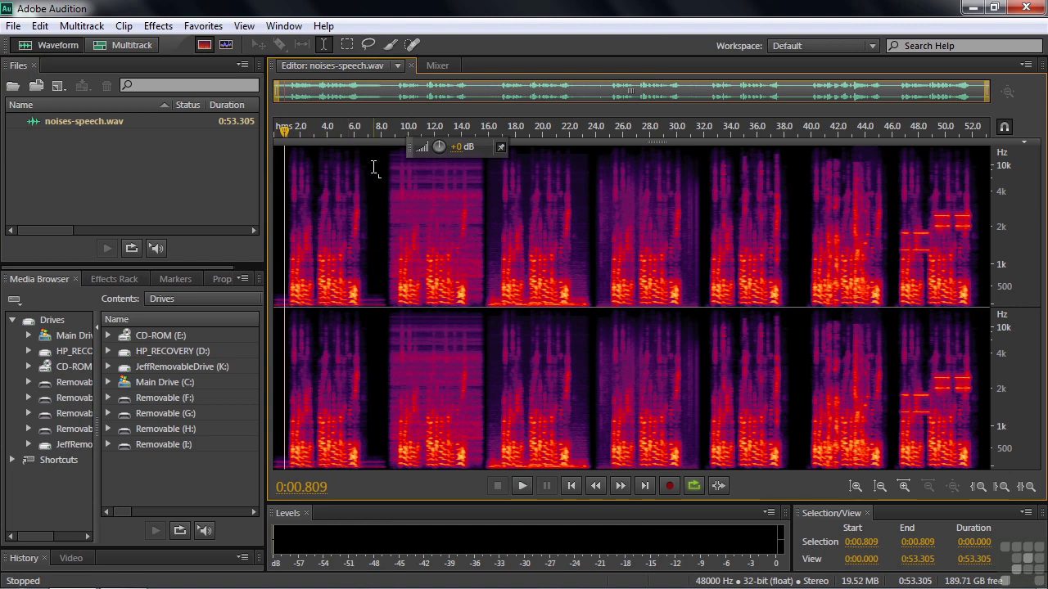
Compare spectral resolutions from 8192 down to 2048 on the first spoken section's low frequencies, and return the resolution to 16384
left_click_drag(376, 128, 263, 141)
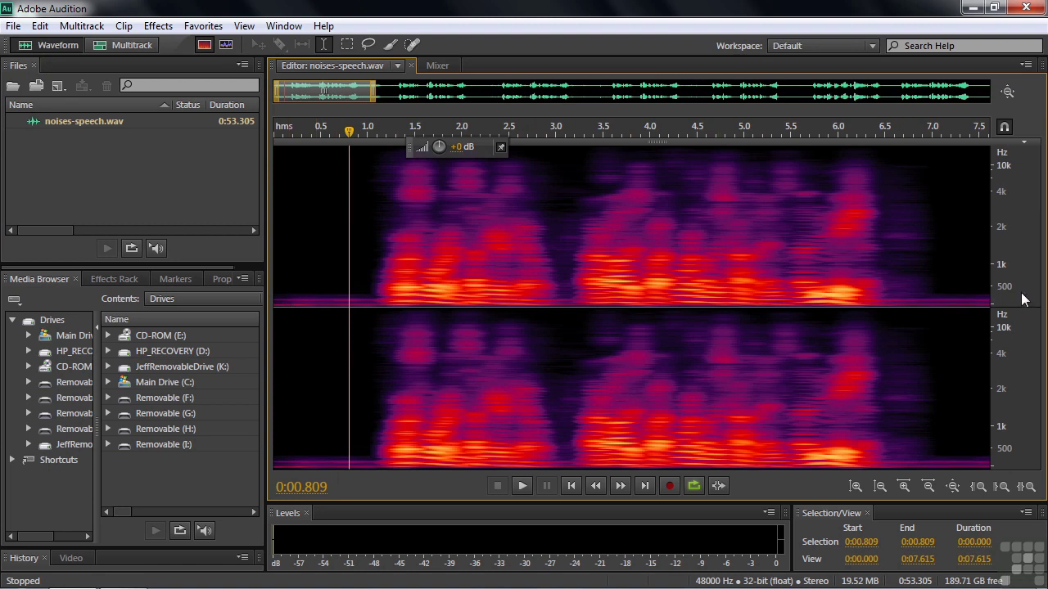
left_click_drag(1019, 287, 1021, 313)
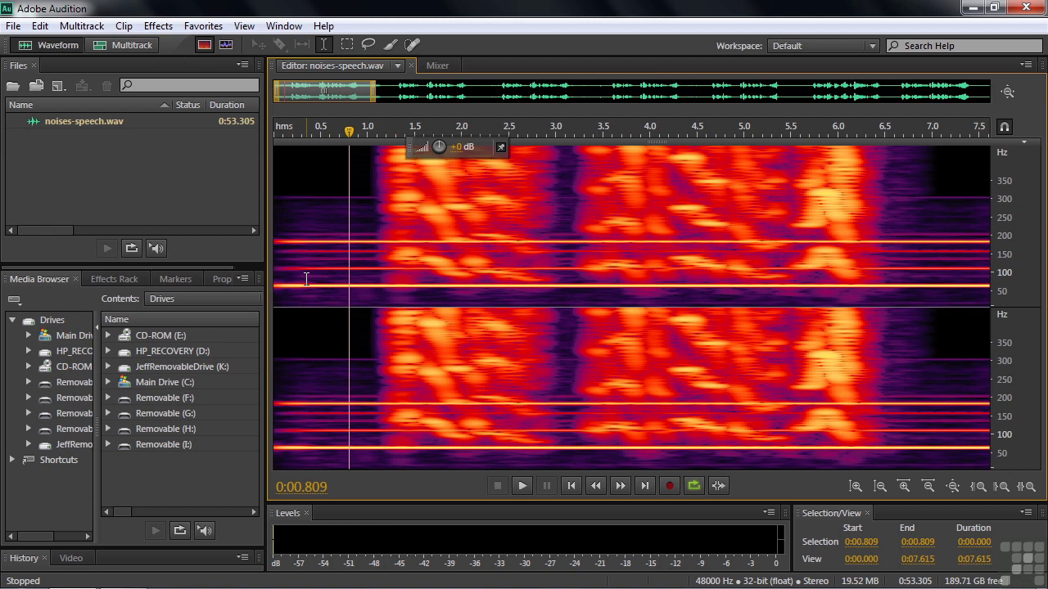
right_click(1021, 285)
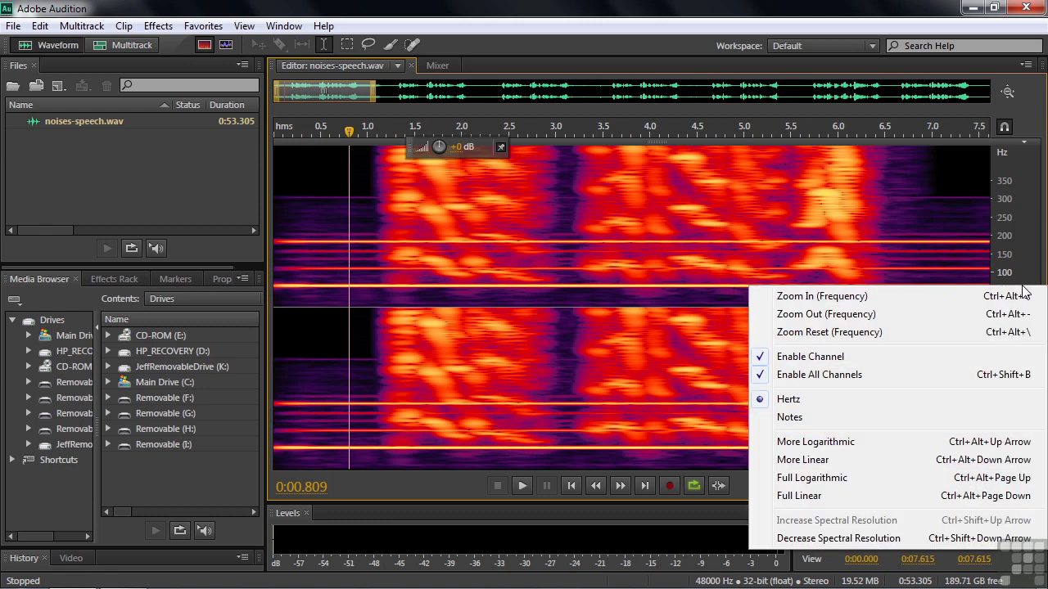
left_click(810, 539)
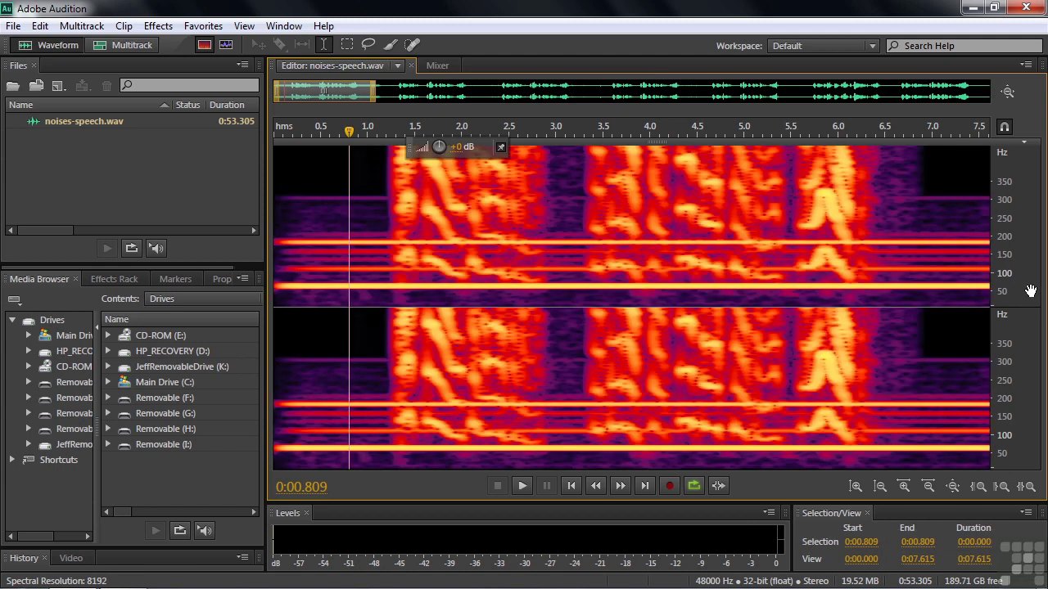
scroll(1030, 291, "down", 2)
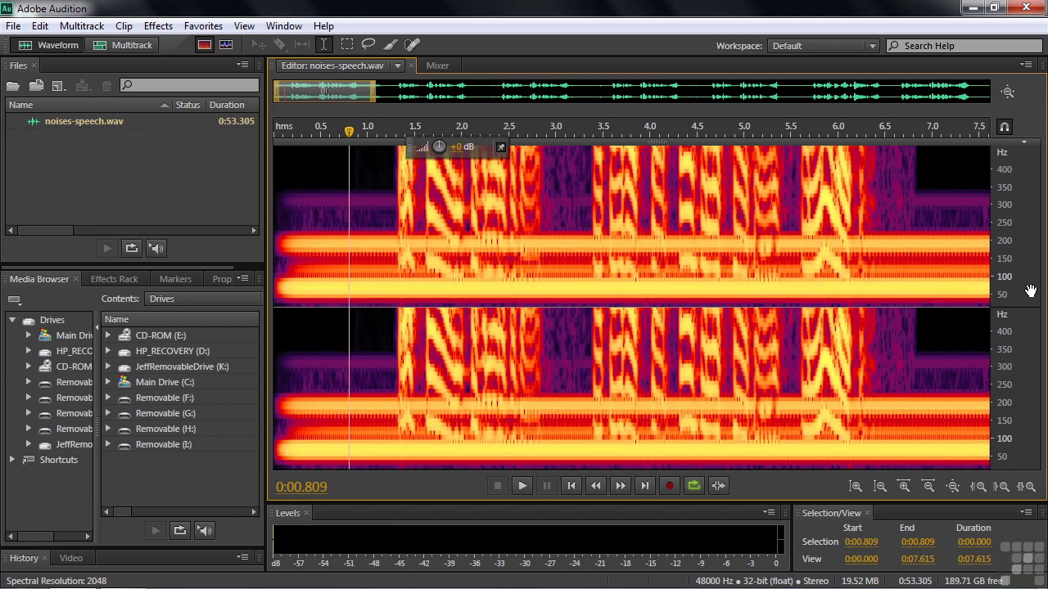
scroll(1030, 291, "up", 1)
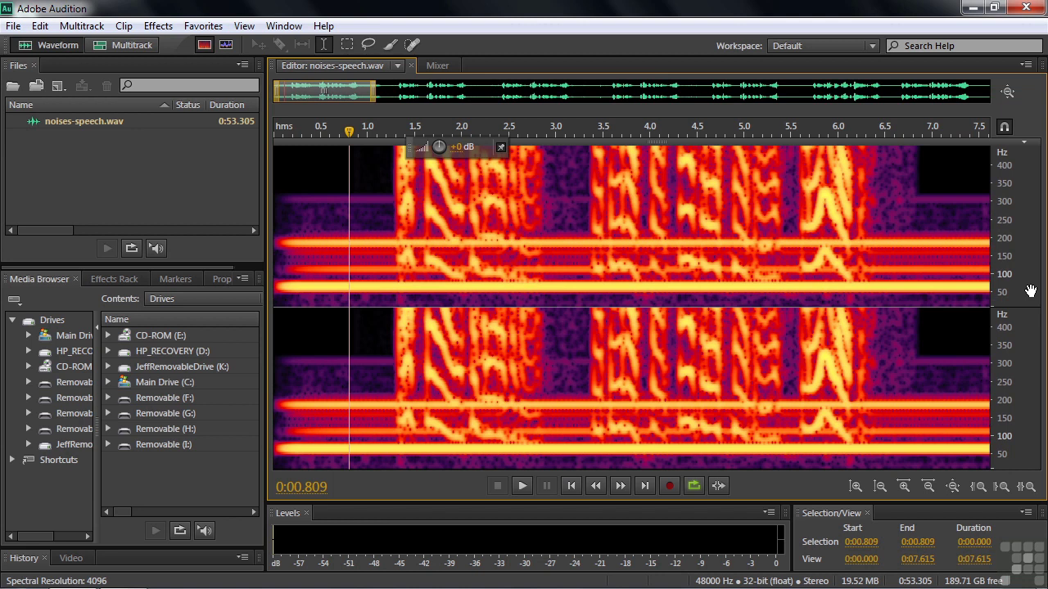
scroll(1030, 291, "up", 1)
scroll(1030, 291, "up", 1)
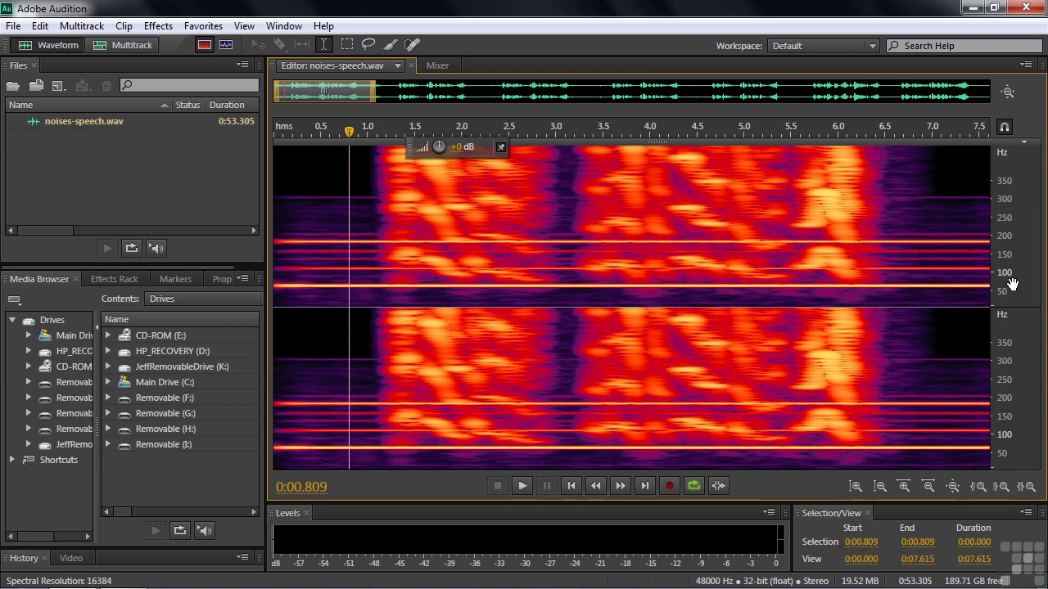
Marquee-select the hum lines of the first section from 0 to 8.5 s, about 55 to 315 Hz, and audition the selection
key("minus")
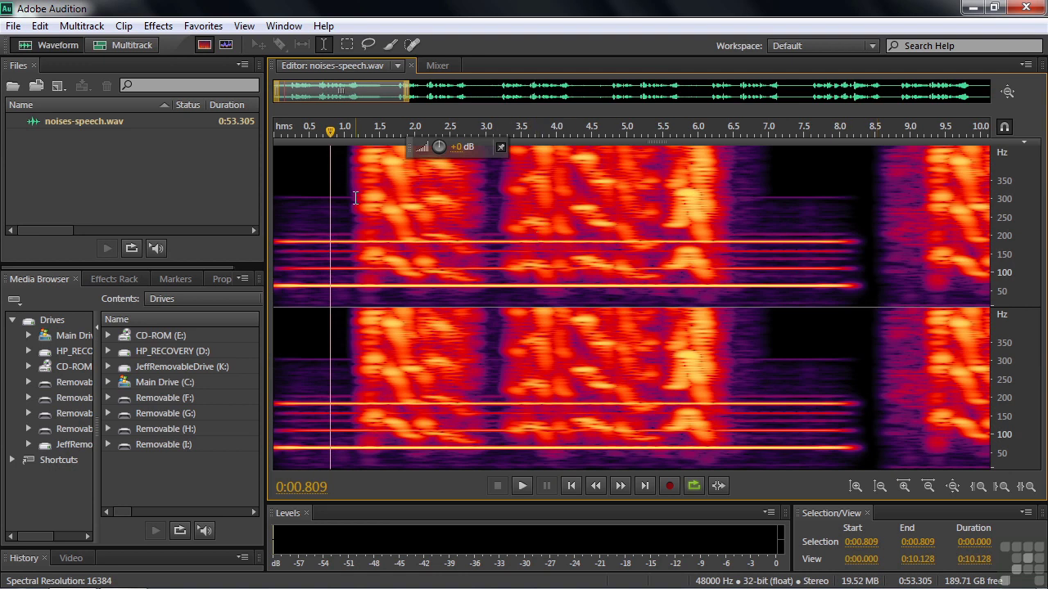
left_click(345, 46)
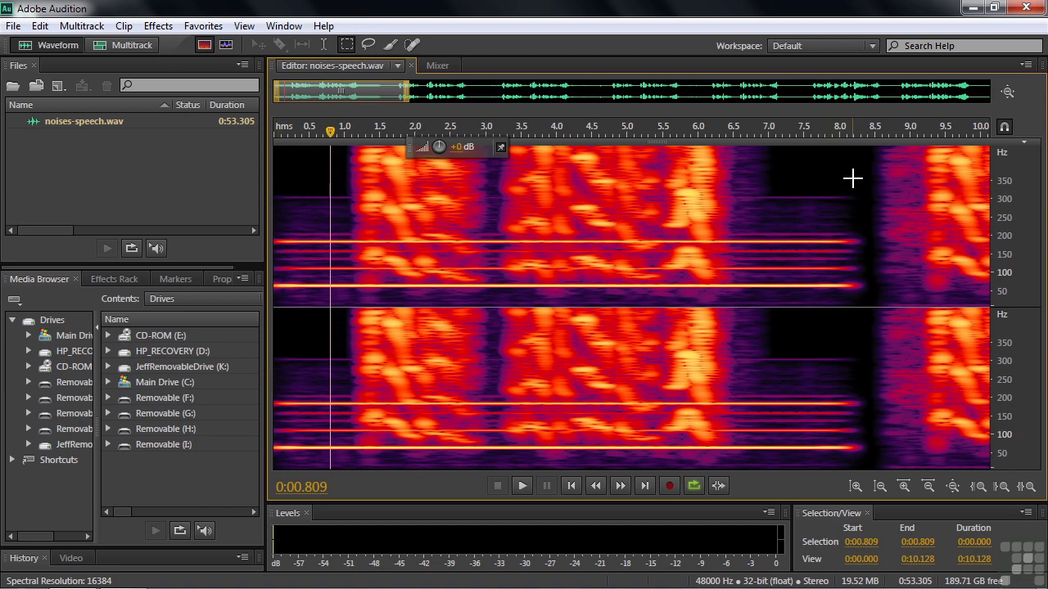
left_click_drag(871, 303, 274, 189)
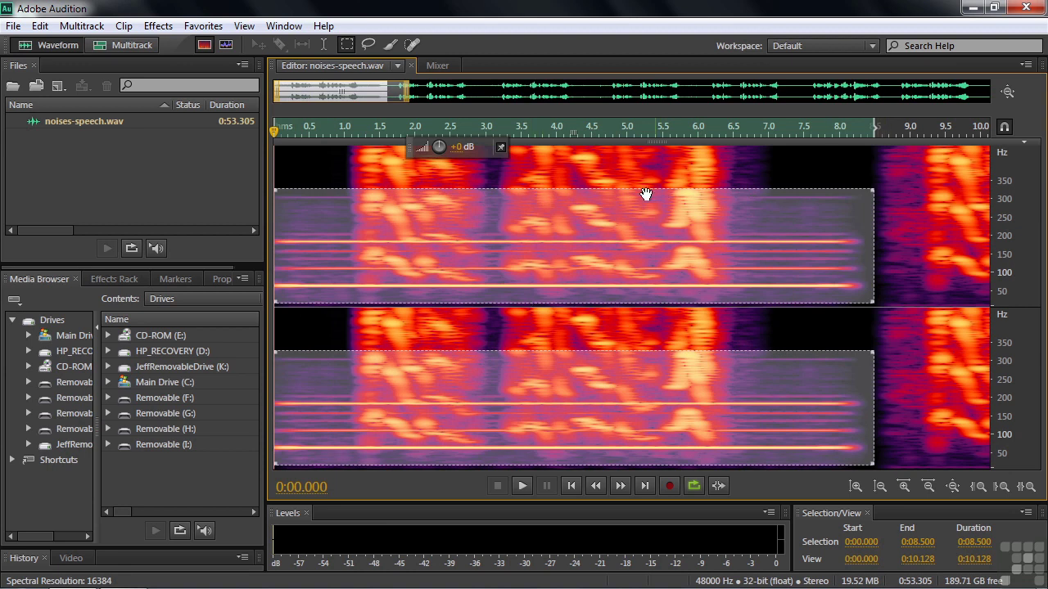
left_click_drag(533, 304, 532, 291)
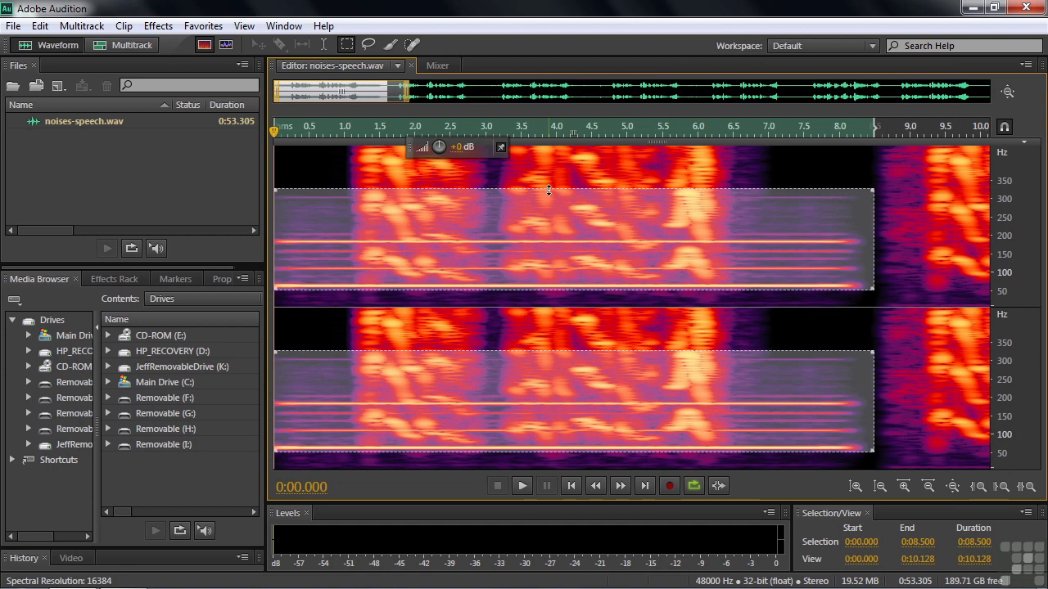
left_click_drag(418, 187, 418, 194)
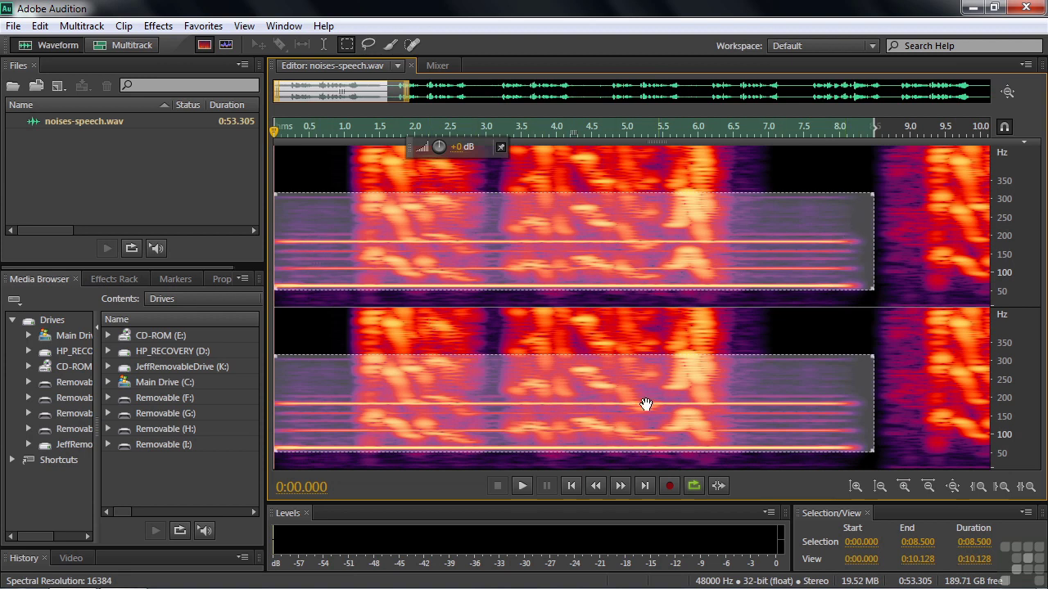
key("space")
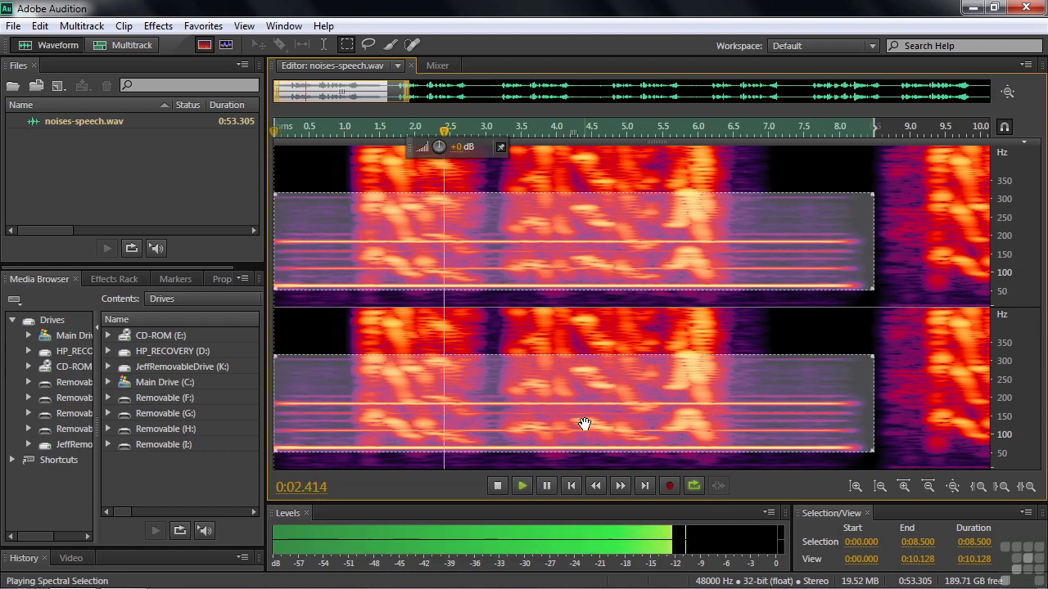
key("space")
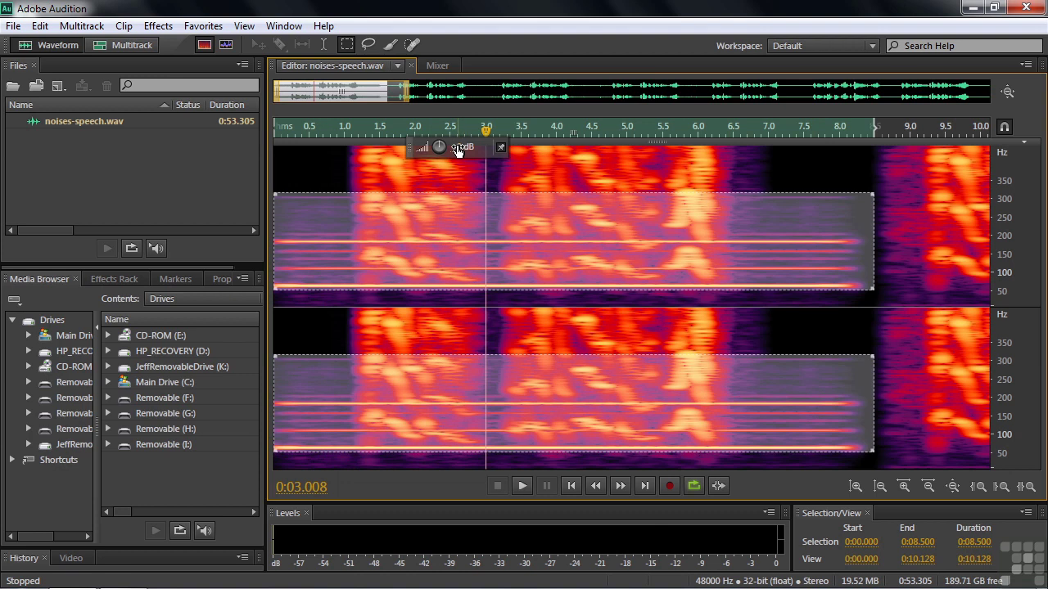
Lower the volume of the selected low-frequency band, deselect it, and play the section from the start to check the sound
left_click_drag(453, 147, 375, 155)
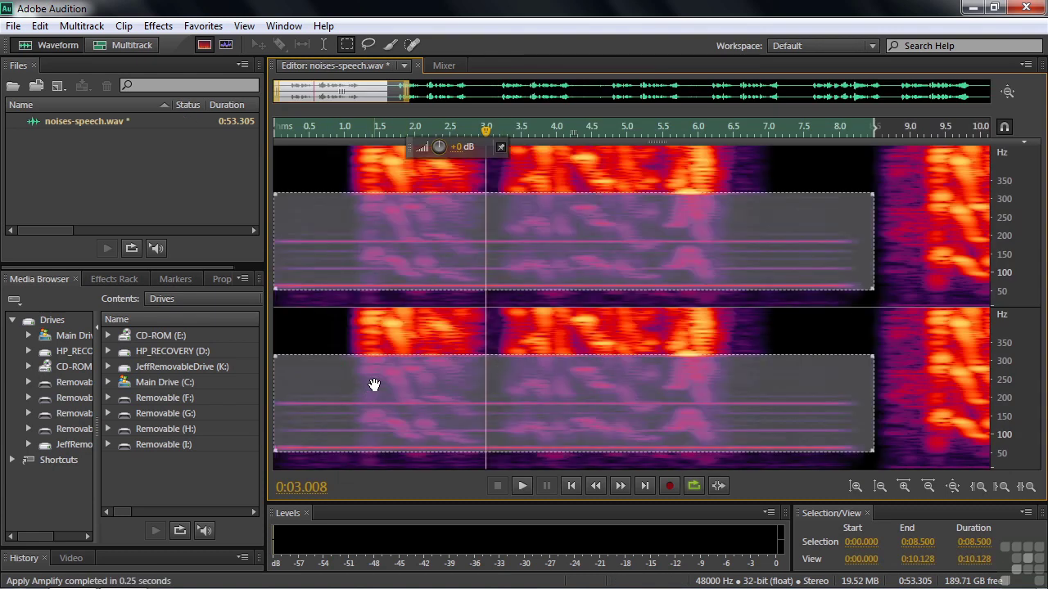
left_click(870, 325)
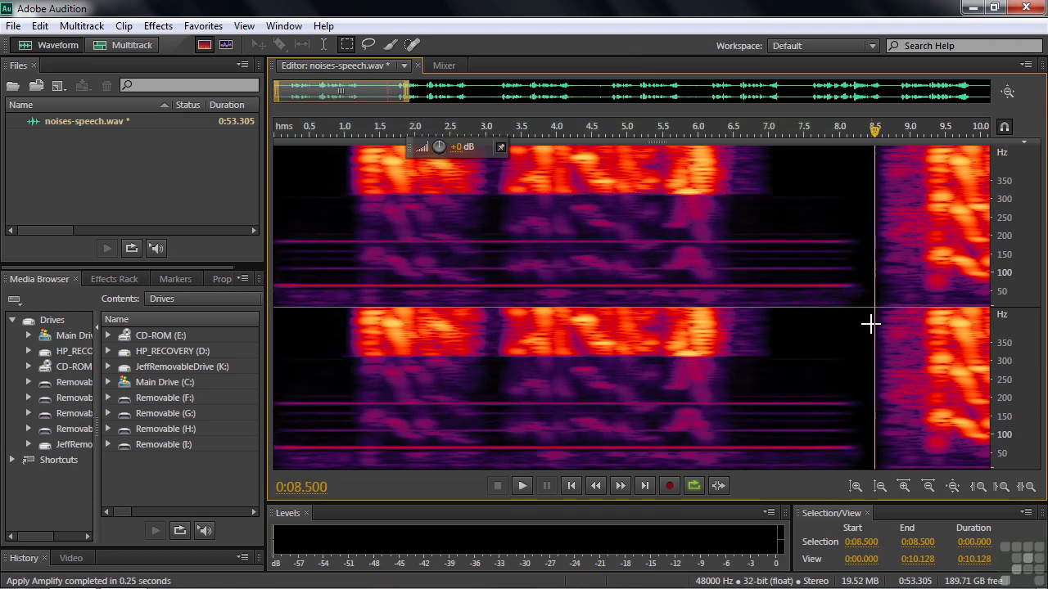
left_click(282, 346)
key("space")
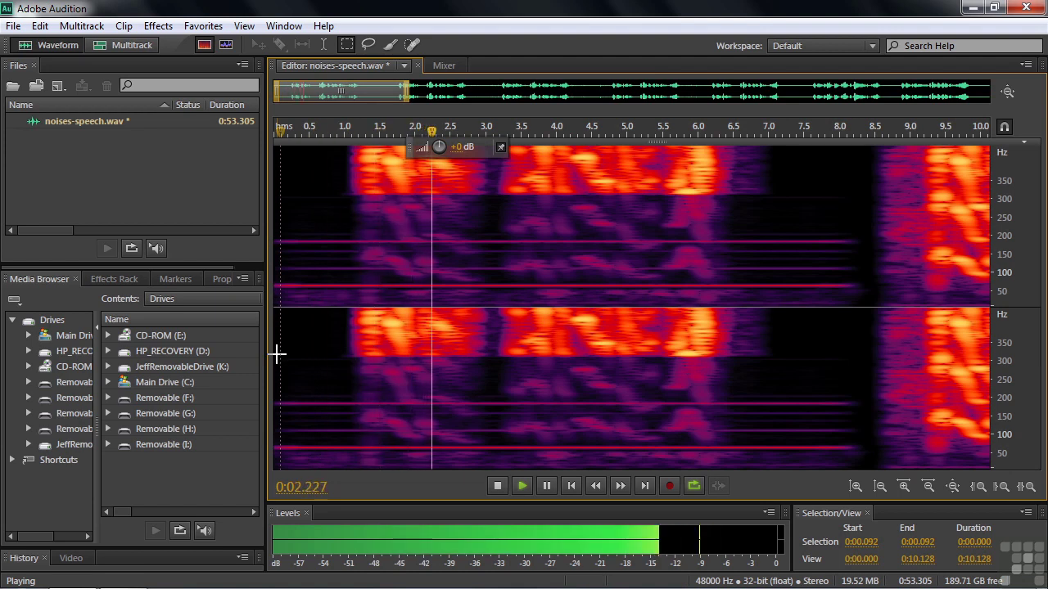
key("space")
key("Home")
key("space")
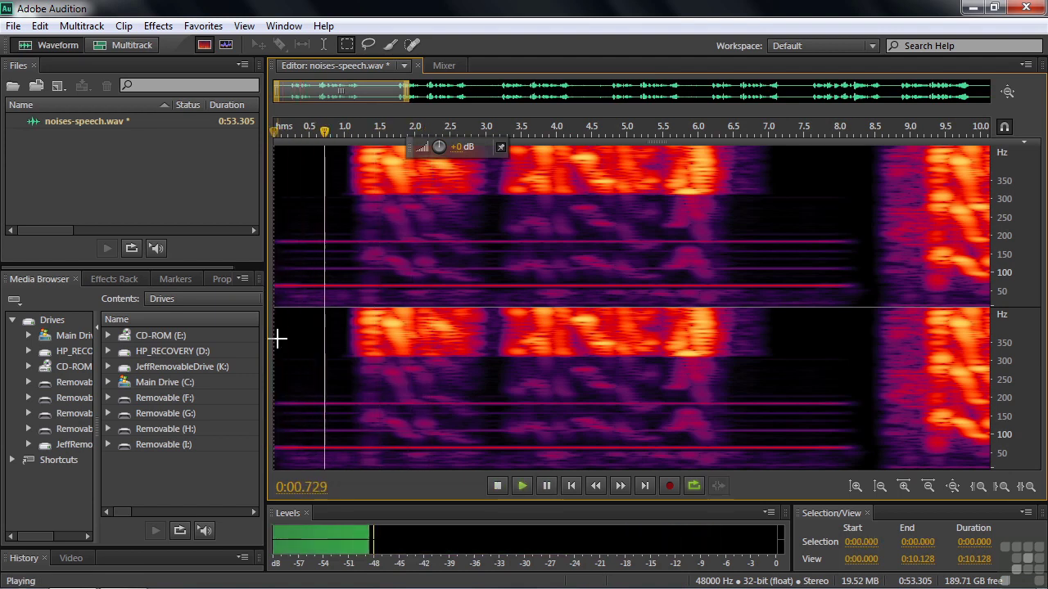
key("space")
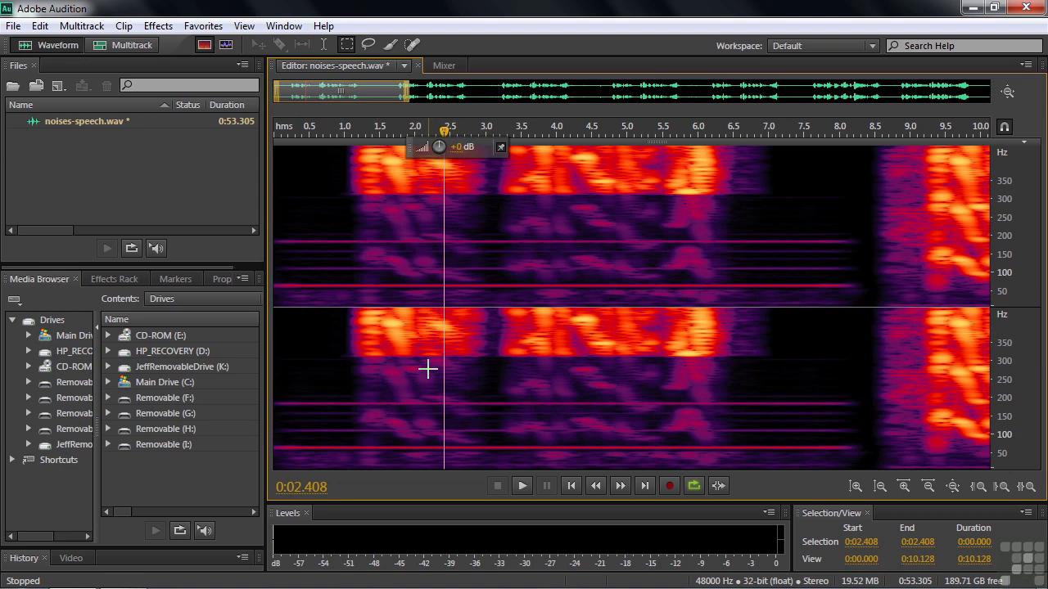
Undo the volume reduction of the low-frequency band and clear the restored selection
key("ctrl+z")
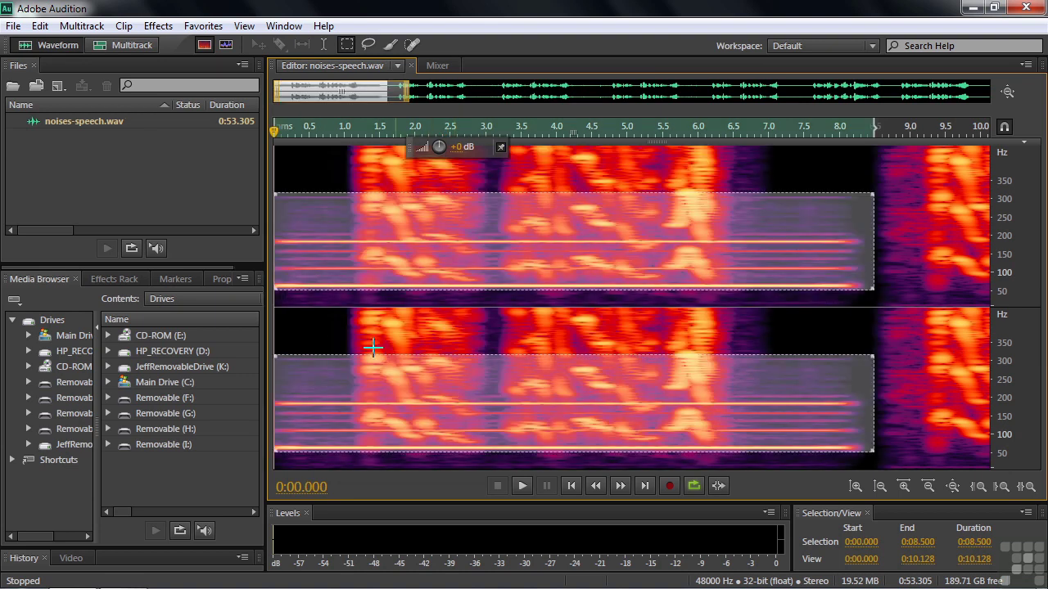
left_click(338, 336)
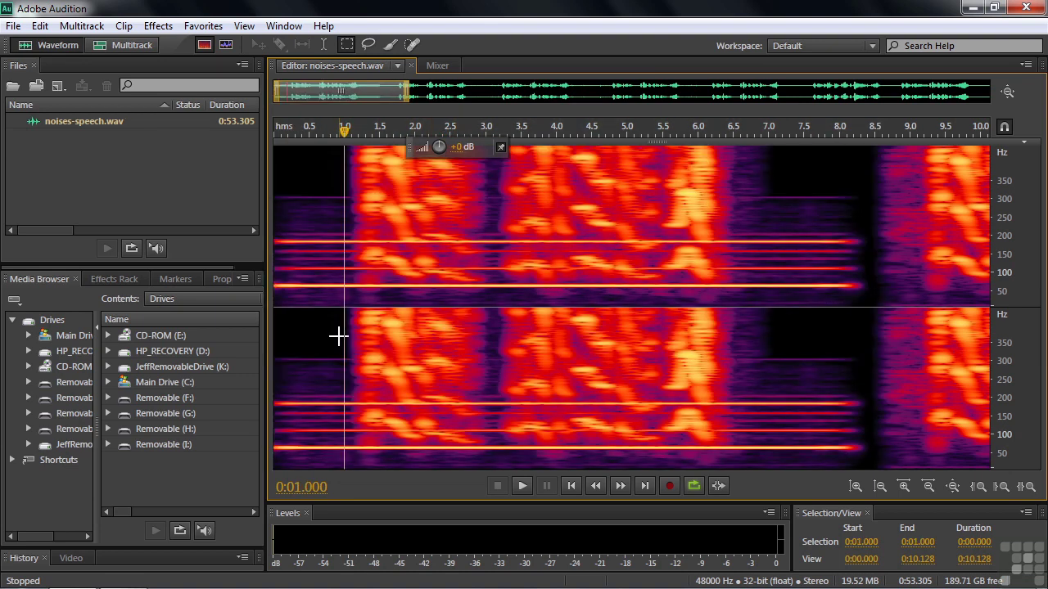
Open the FFT Filter effect, load its (Default) preset, and move its window clear of the end of the hum lines
left_click(153, 27)
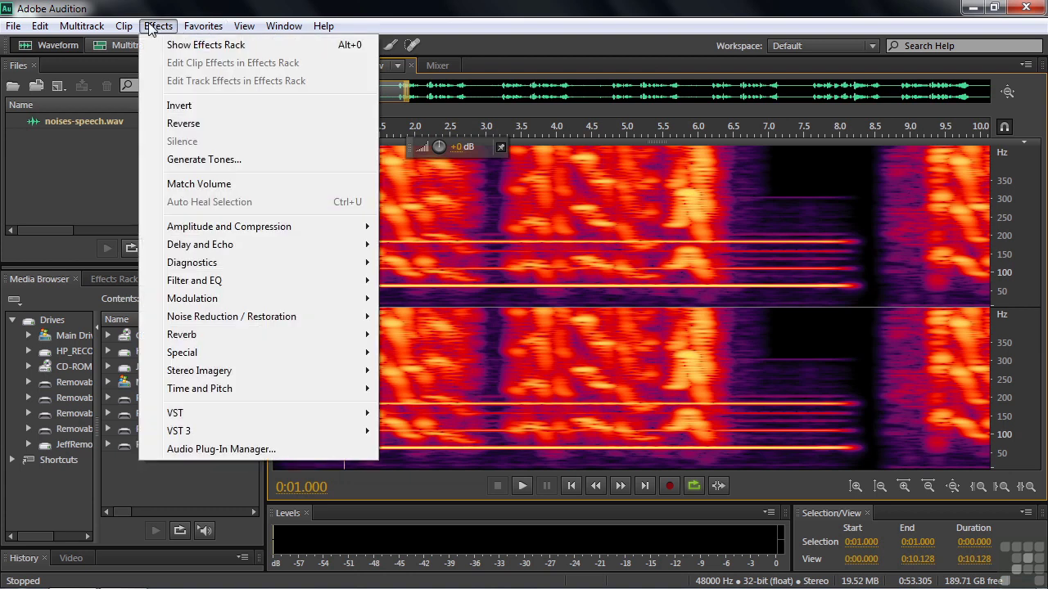
mouse_move(211, 280)
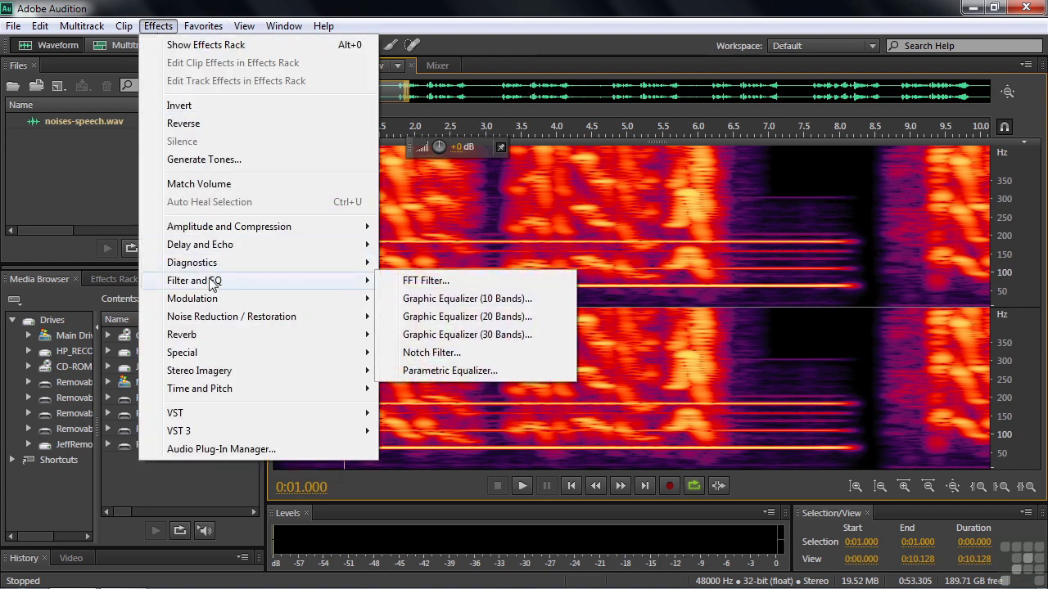
left_click(452, 280)
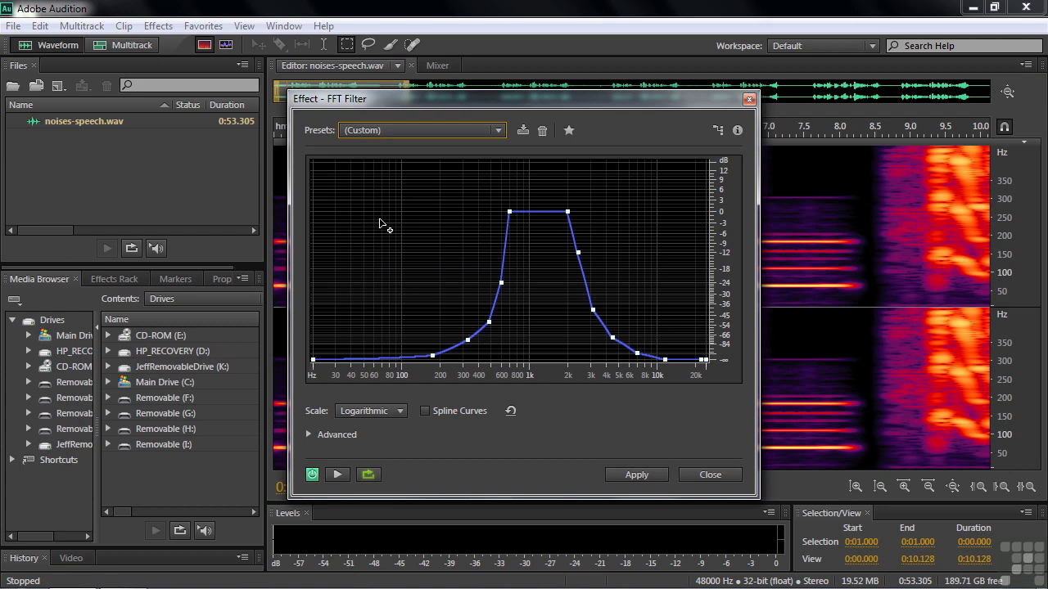
left_click(497, 130)
left_click(449, 150)
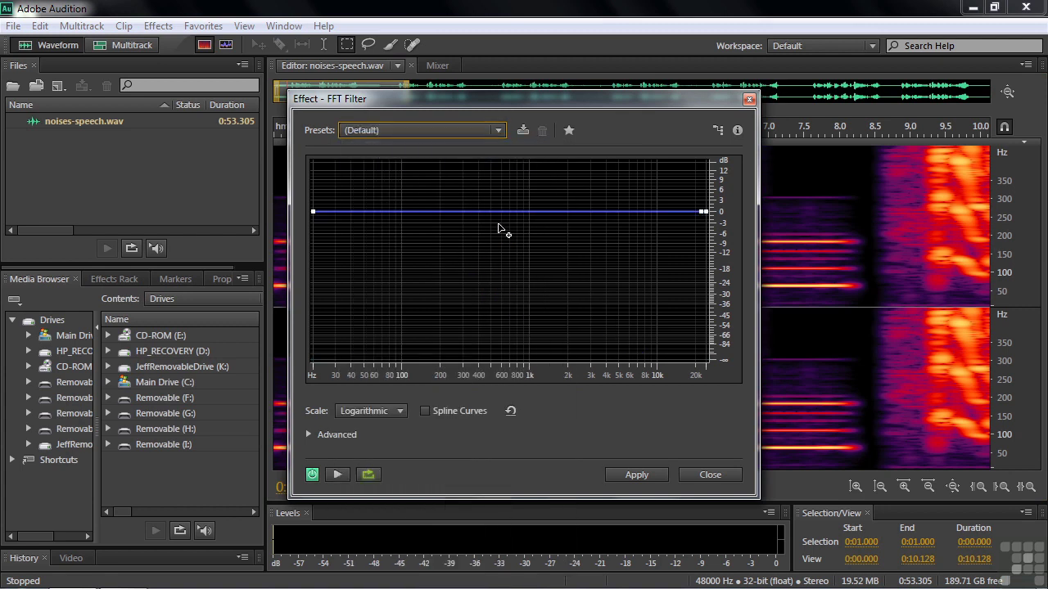
left_click_drag(528, 108, 241, 104)
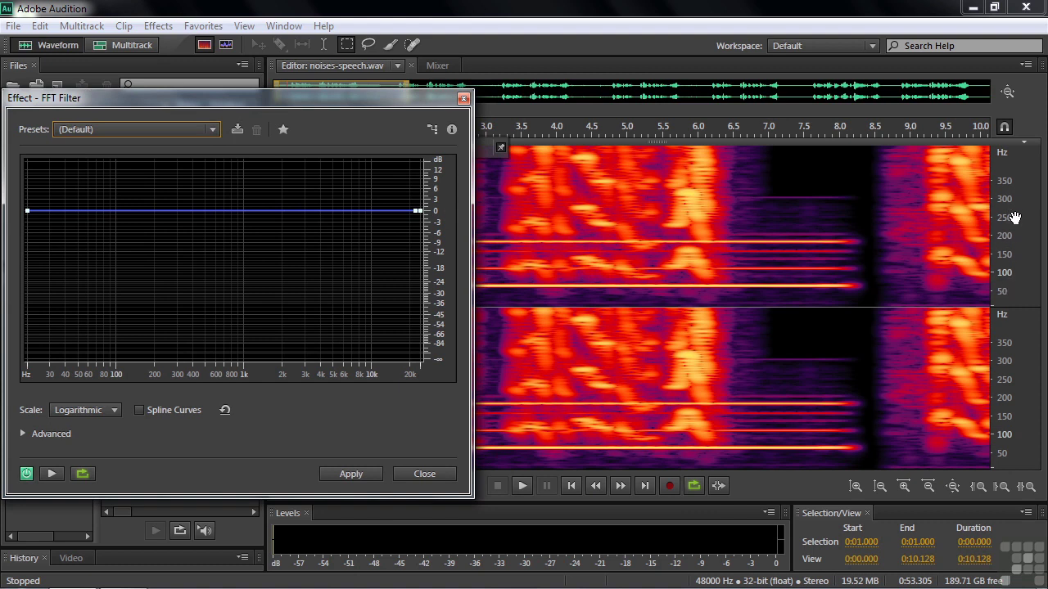
Shape the FFT Filter curve into a steep notch that cuts from about 57 to 210 Hz down to −∞ dB
left_click_drag(1017, 220, 1020, 300)
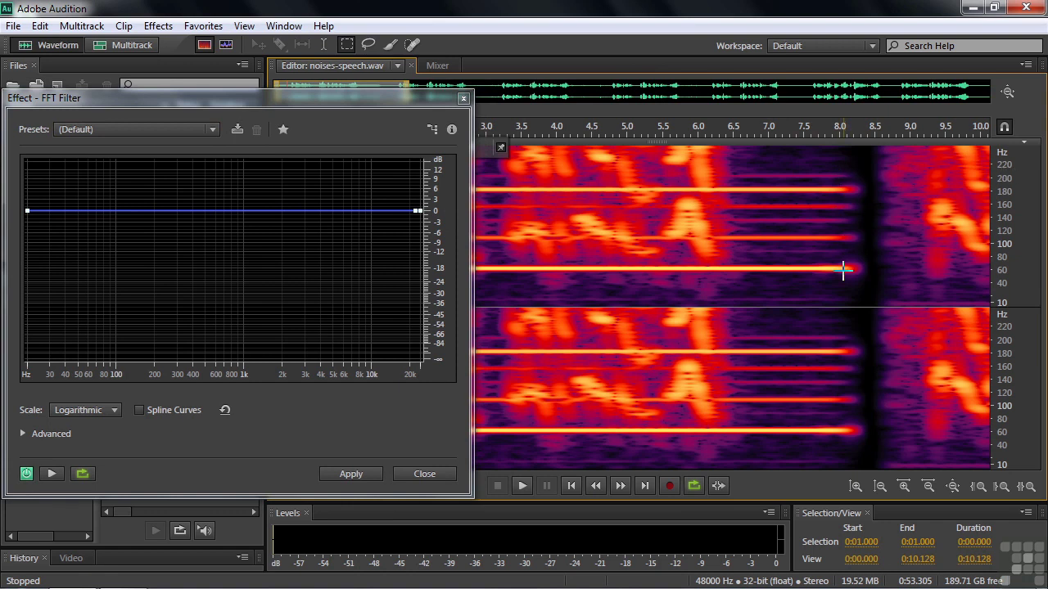
left_click(160, 217)
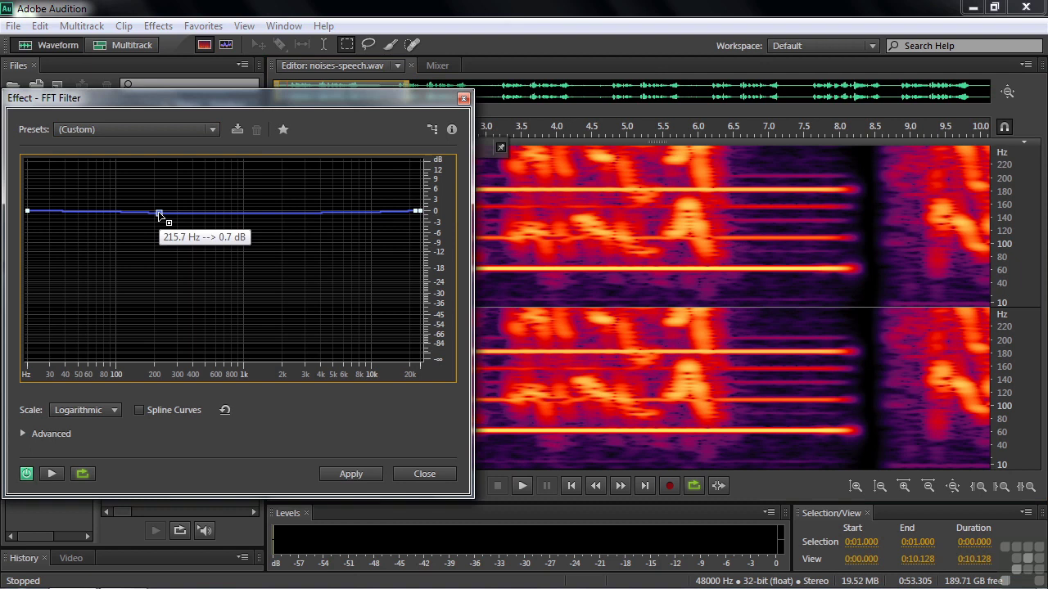
left_click(84, 214)
left_click_drag(87, 214, 87, 375)
left_click_drag(154, 226, 158, 377)
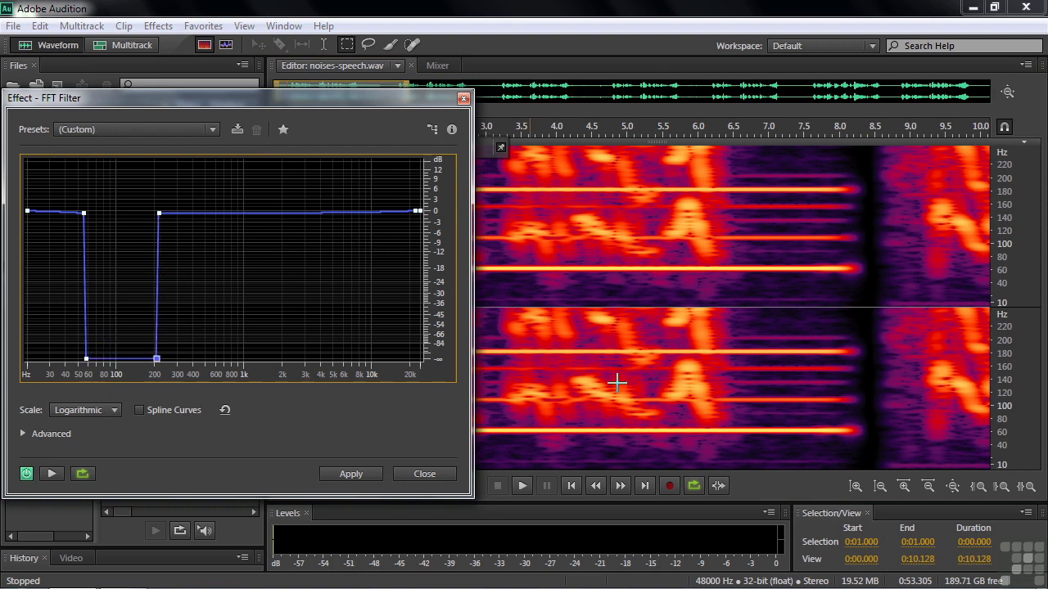
Move the FFT Filter window clear of the section's start and preview the notch from about 0.6 s
left_click_drag(349, 80, 341, 238)
left_click(316, 164)
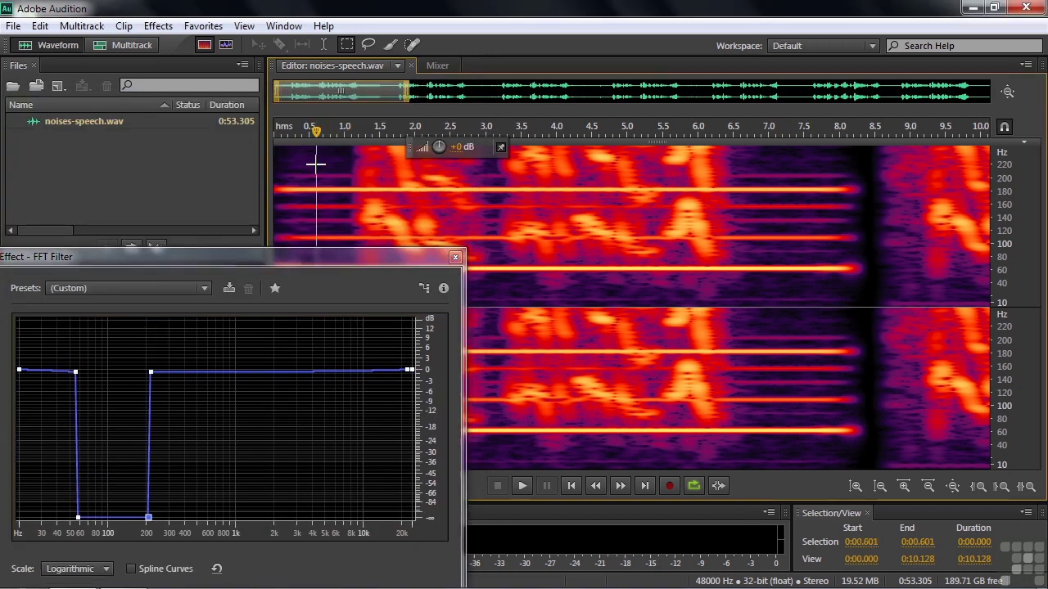
key("space")
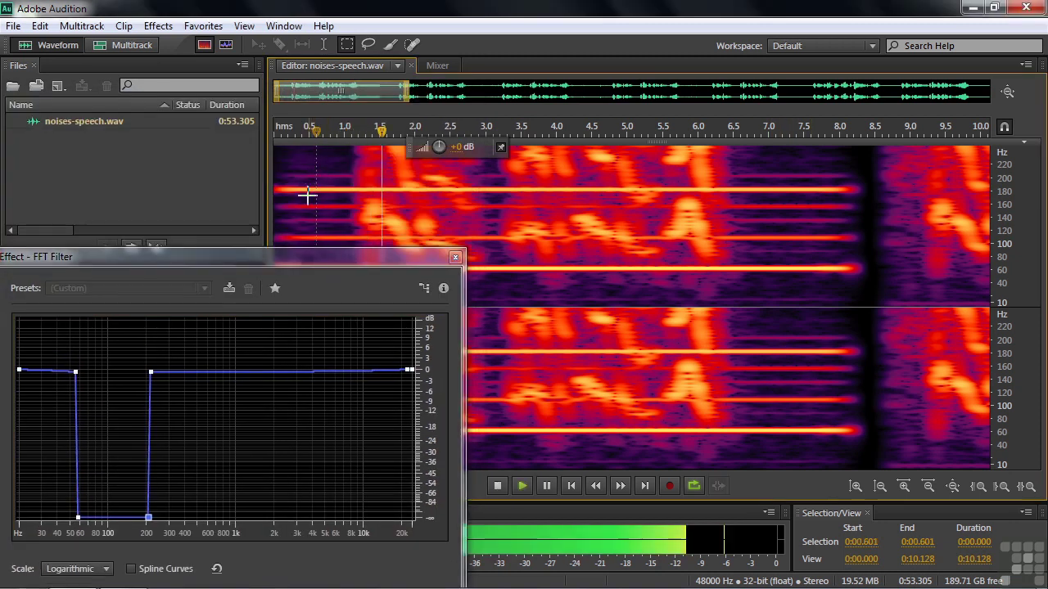
key("space")
Widen the top of the FFT Filter notch so its slopes start at about 48 Hz and 270 Hz
left_click_drag(298, 253, 319, 174)
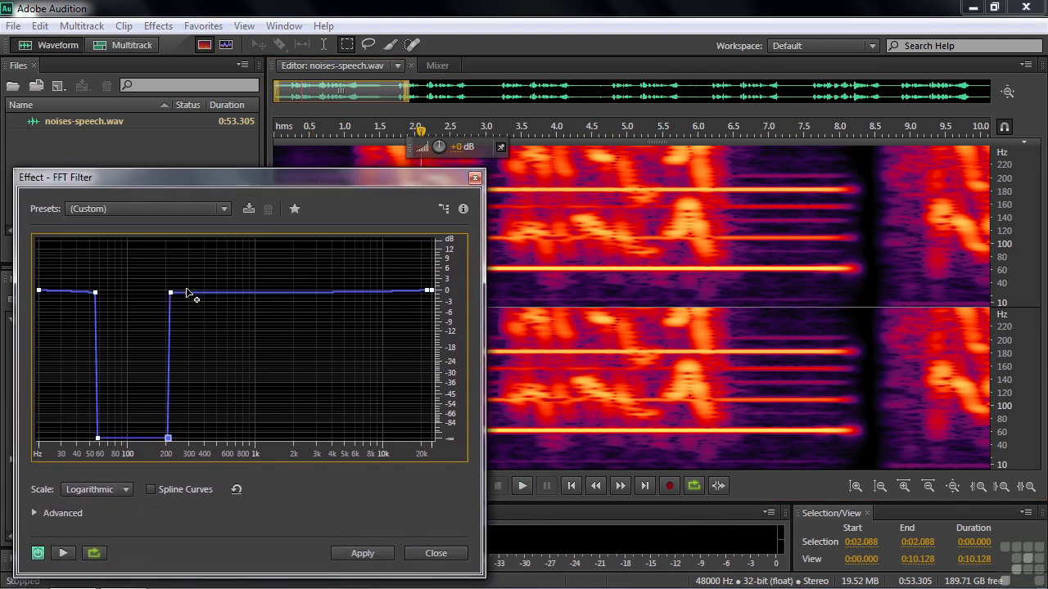
left_click_drag(174, 297, 185, 293)
left_click_drag(95, 292, 87, 292)
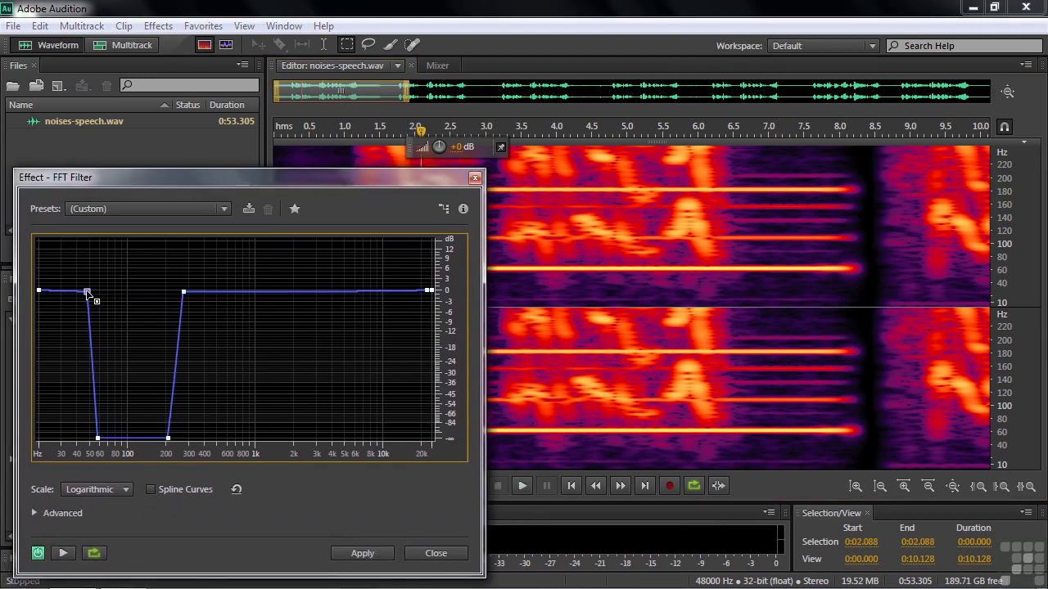
Preview the sloped FFT Filter notch from about 0.7 s and close the effect without applying it
left_click(322, 155)
key("space")
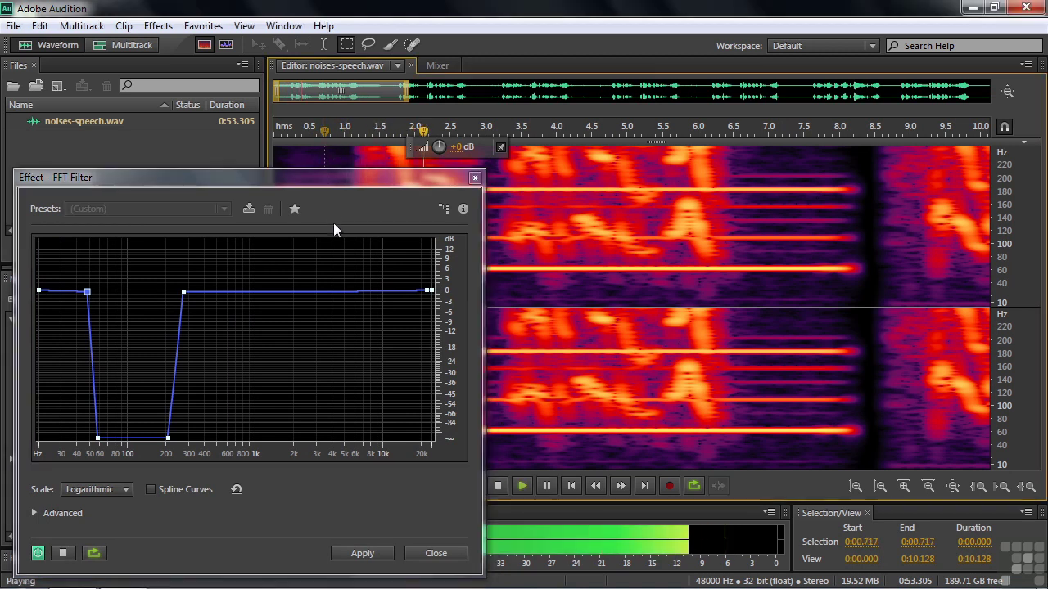
key("space")
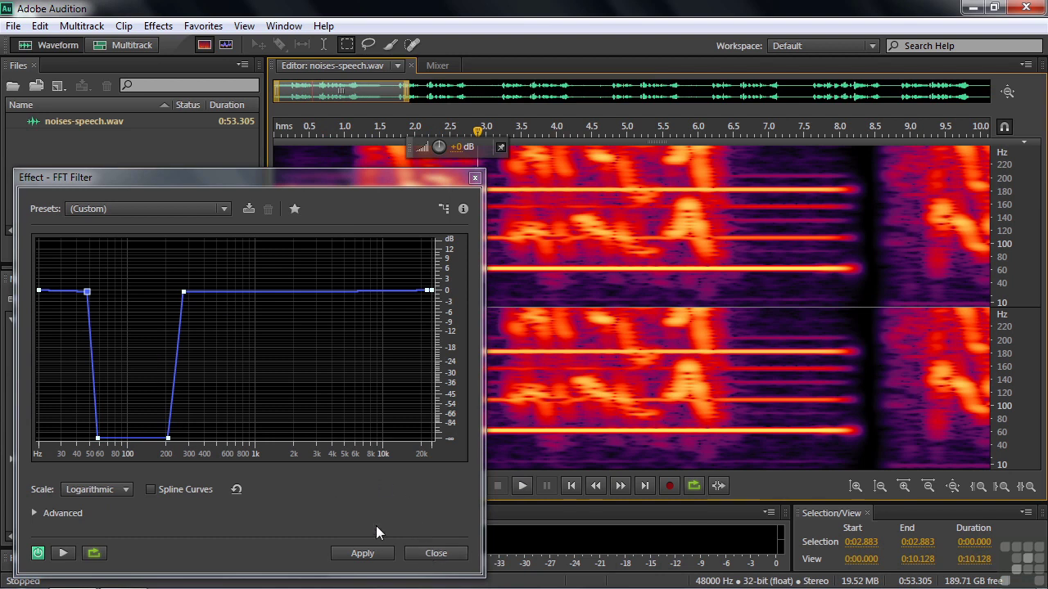
left_click(434, 555)
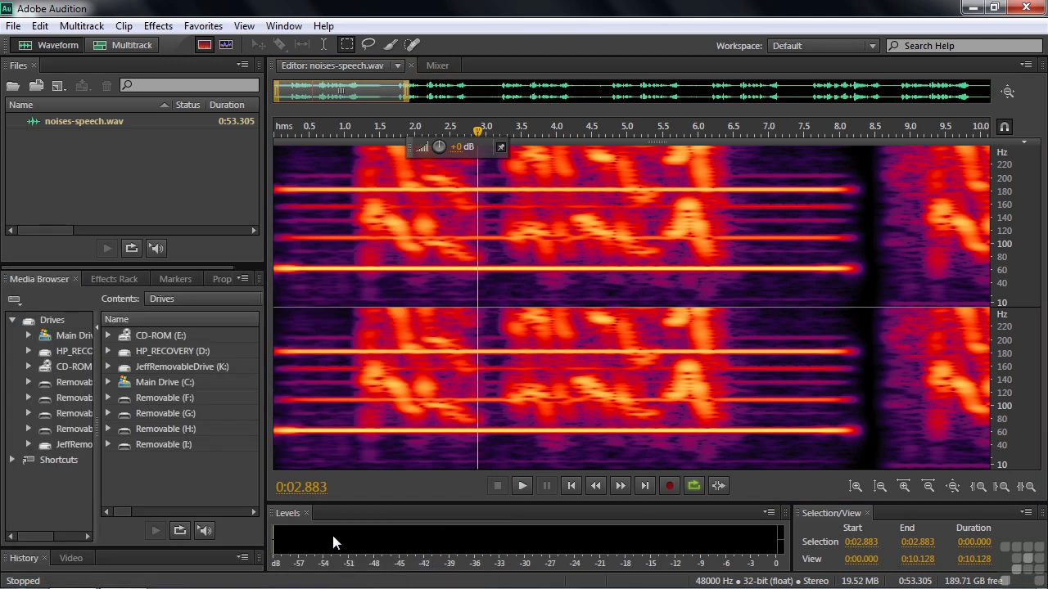
Open the Notch Filter effect and load its (Default) preset
left_click(158, 25)
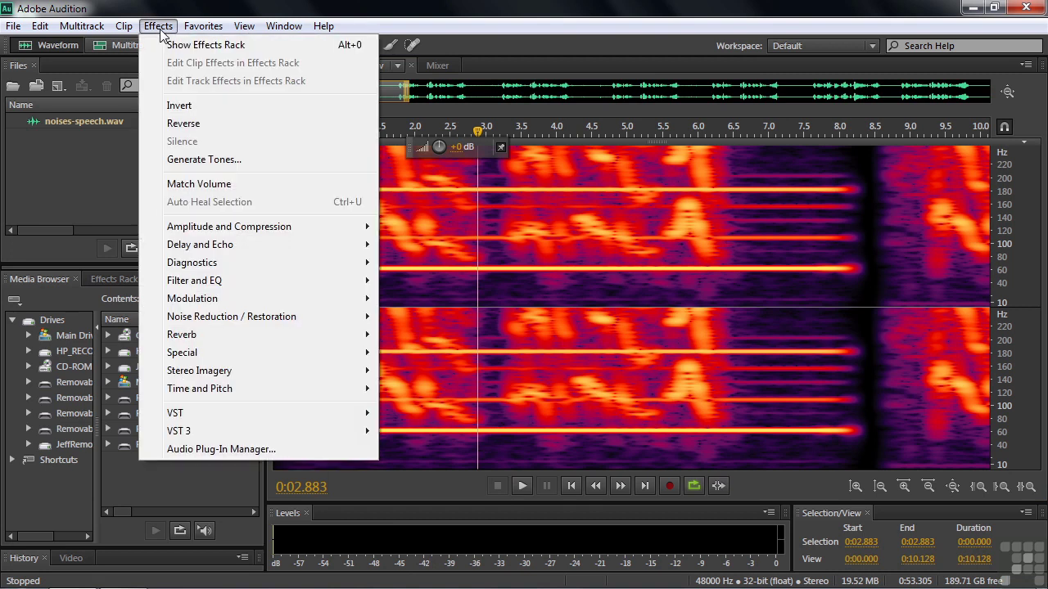
mouse_move(215, 281)
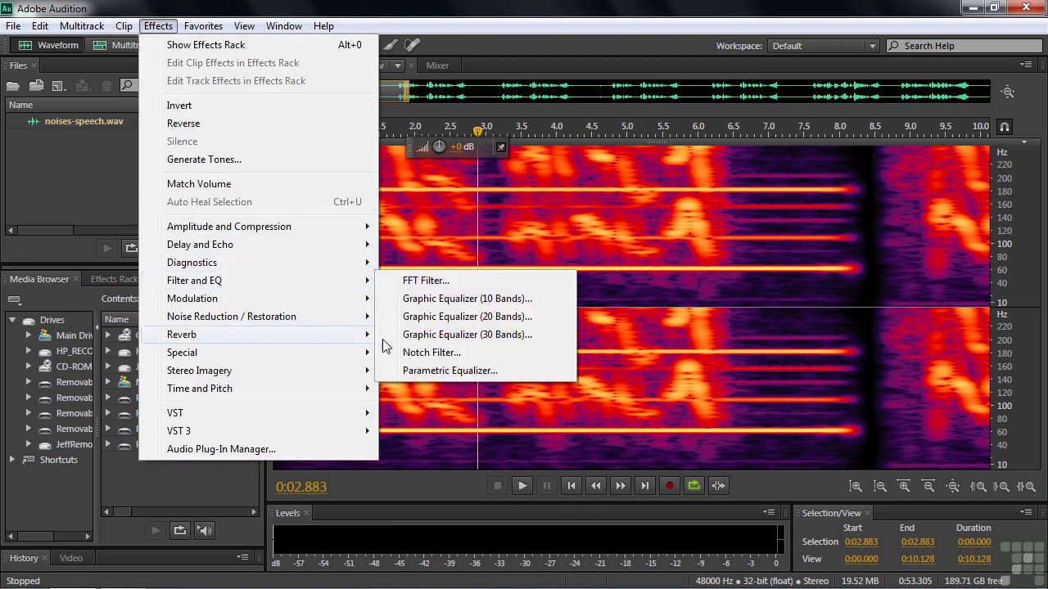
left_click(431, 352)
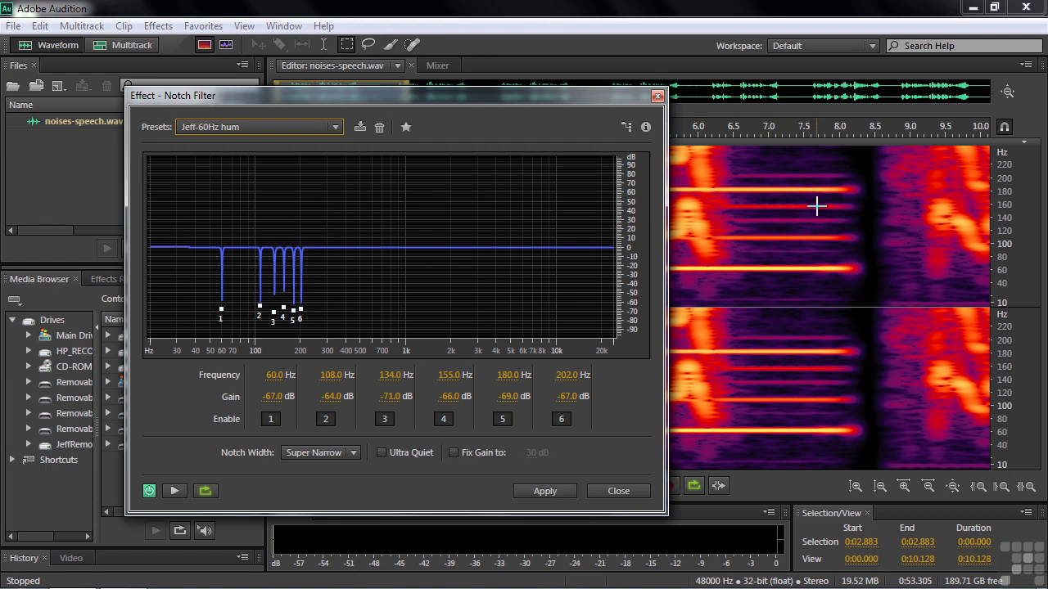
left_click(337, 127)
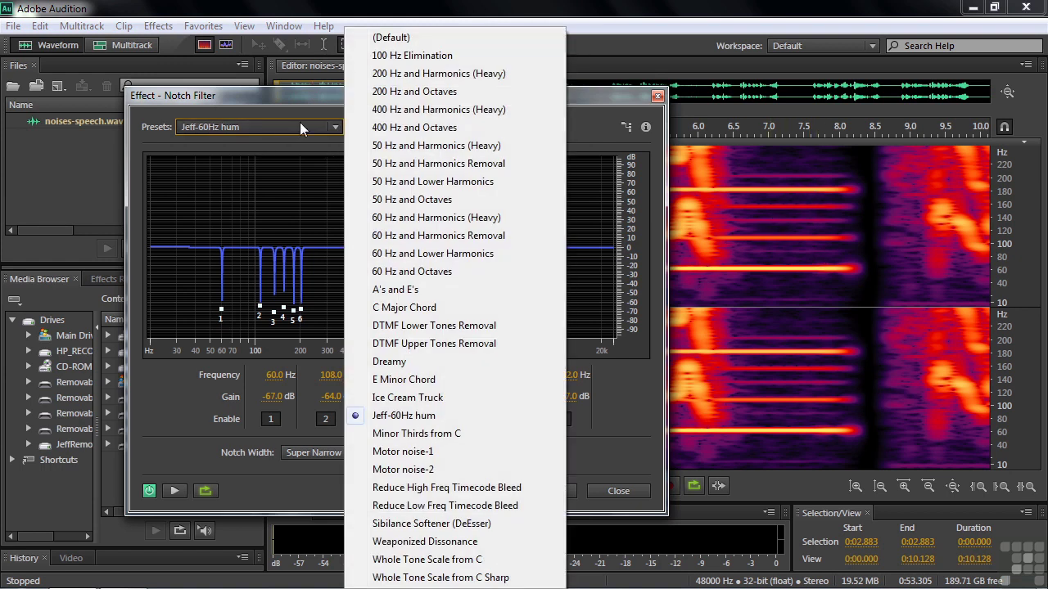
left_click(382, 38)
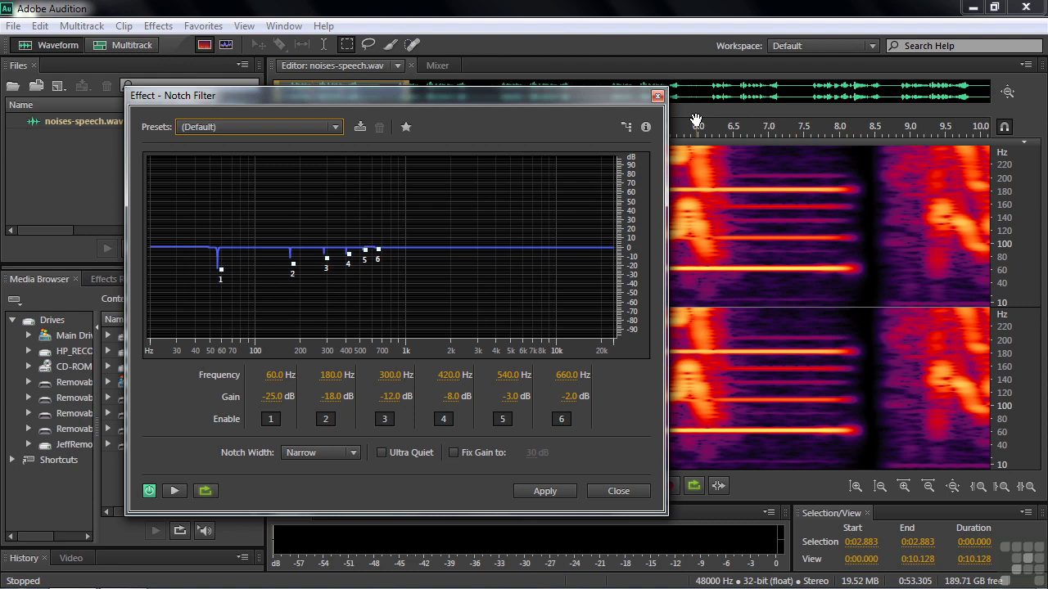
Set the gain of notch 1 to -70 dB and the notch width to Super Narrow
scroll(696, 120, "up", 2)
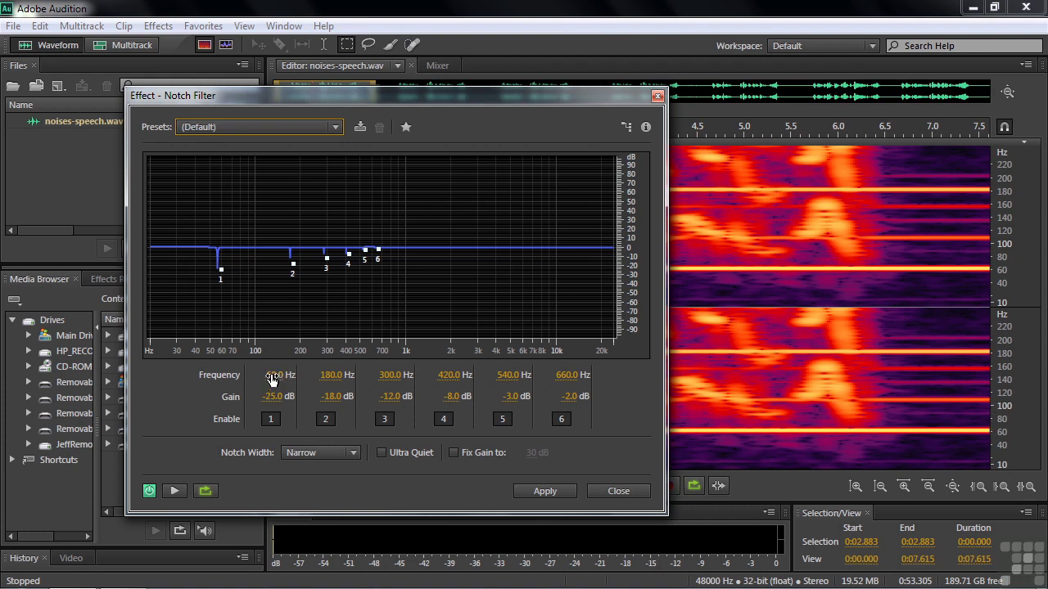
left_click_drag(272, 397, 240, 398)
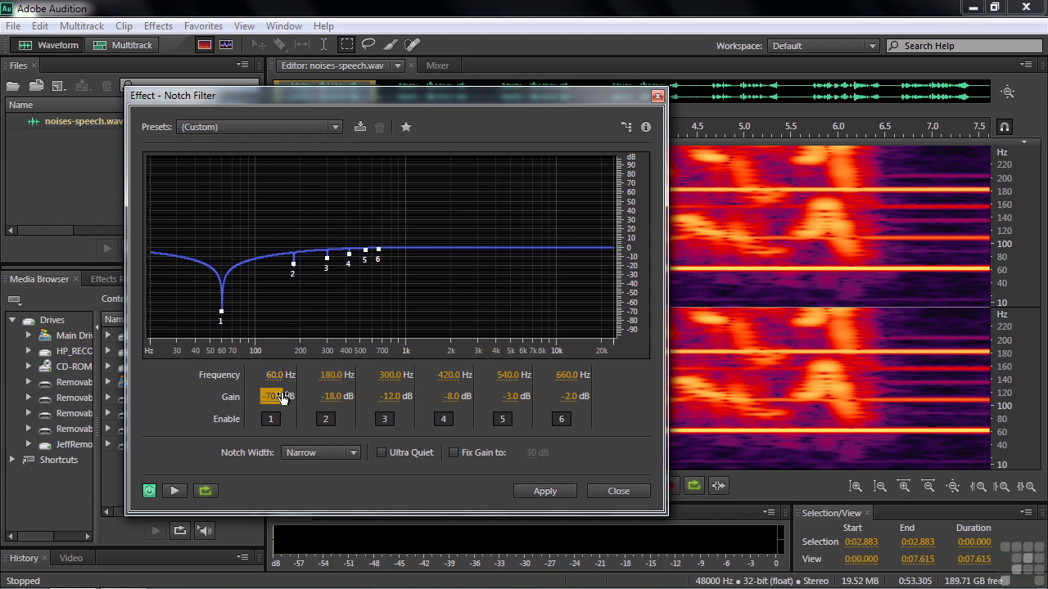
left_click(356, 453)
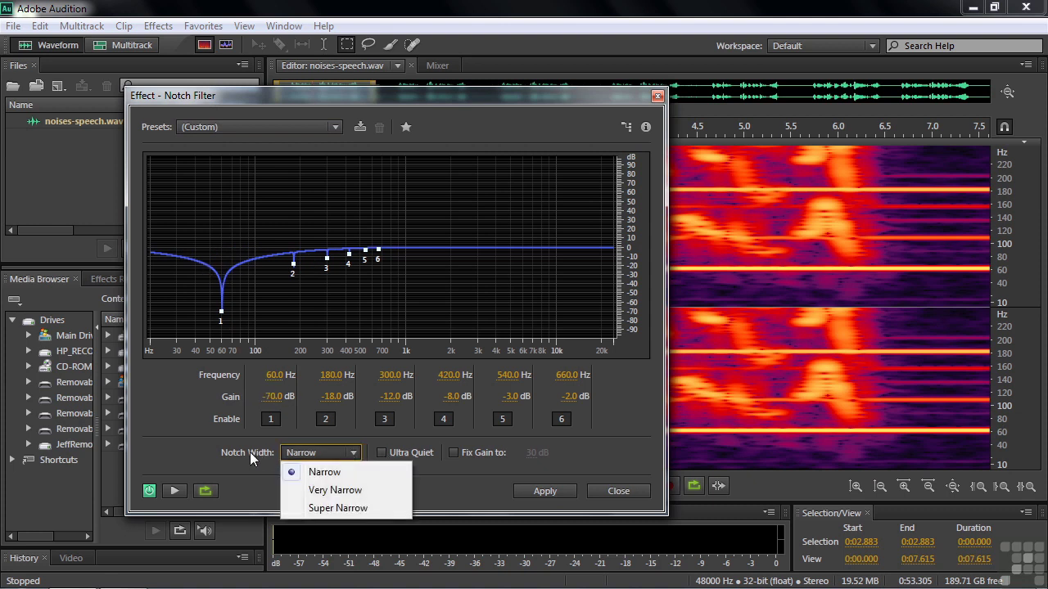
left_click(338, 507)
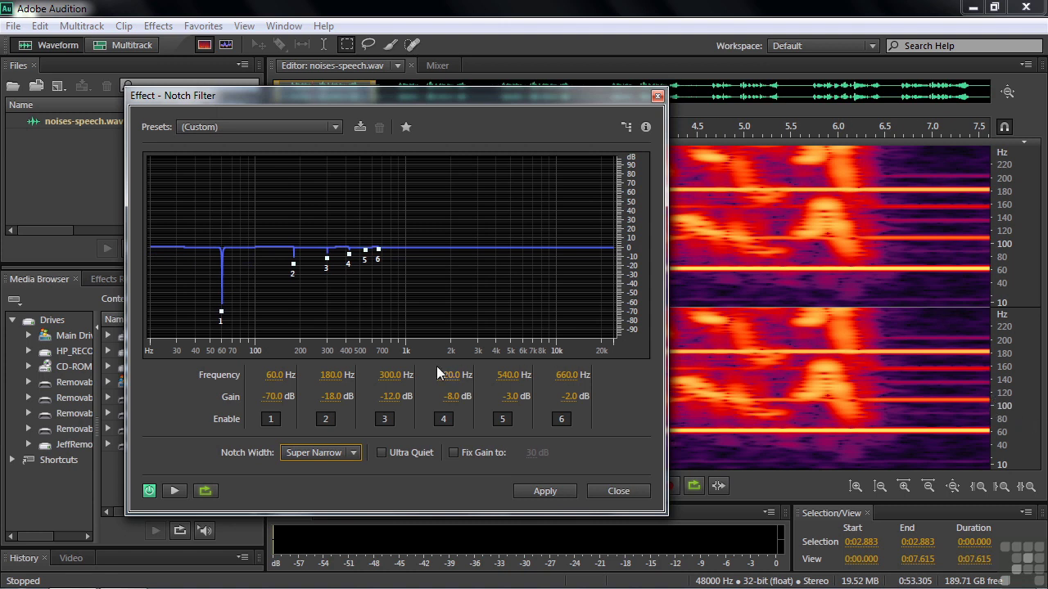
Set notch 2 to 108 Hz with a gain of -73 dB, and cancel saving the settings as a preset
left_click(328, 374)
type("108")
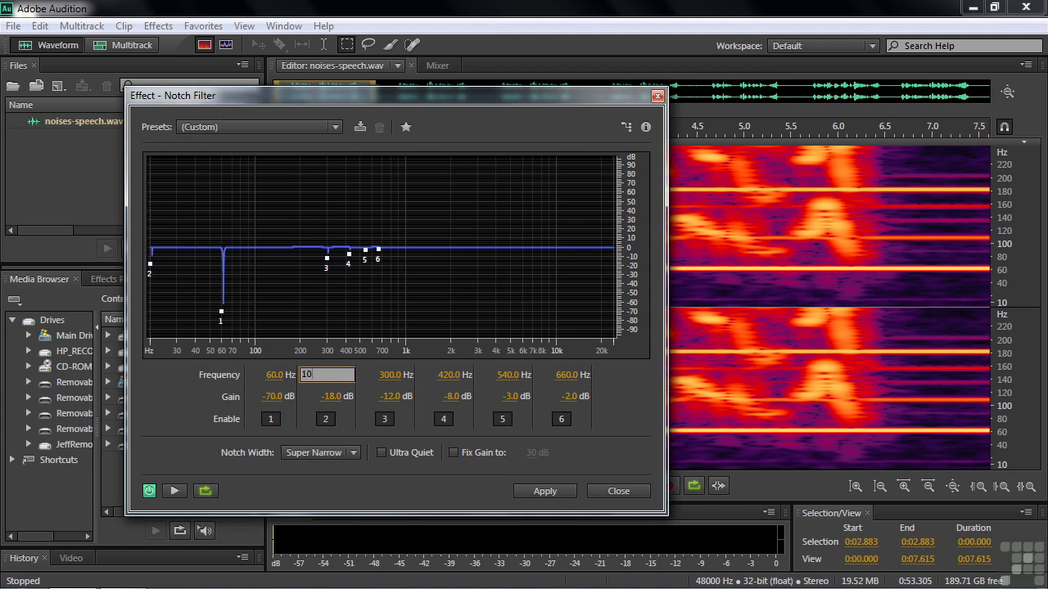
key("Return")
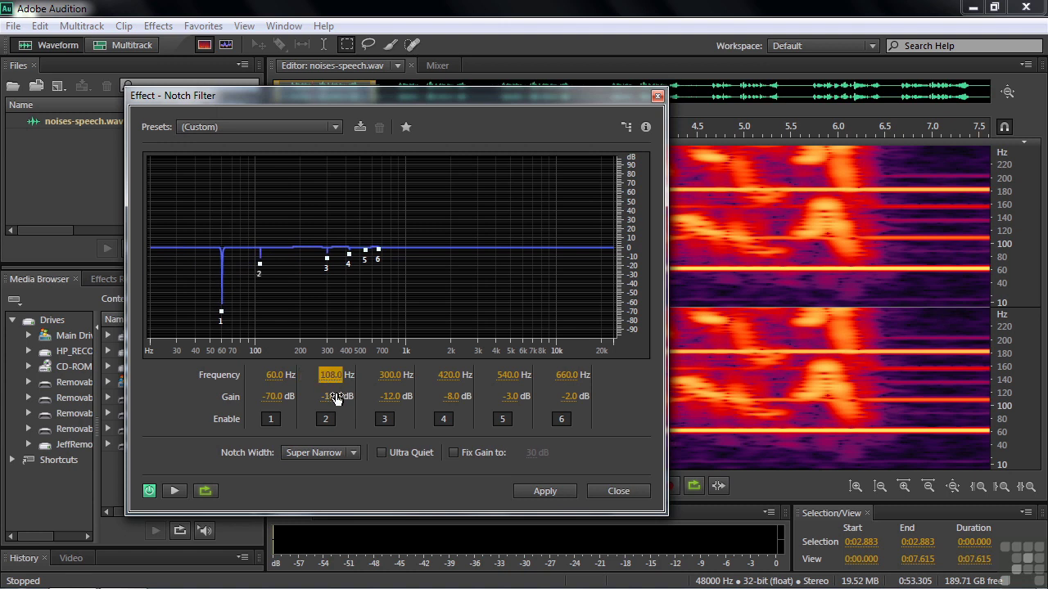
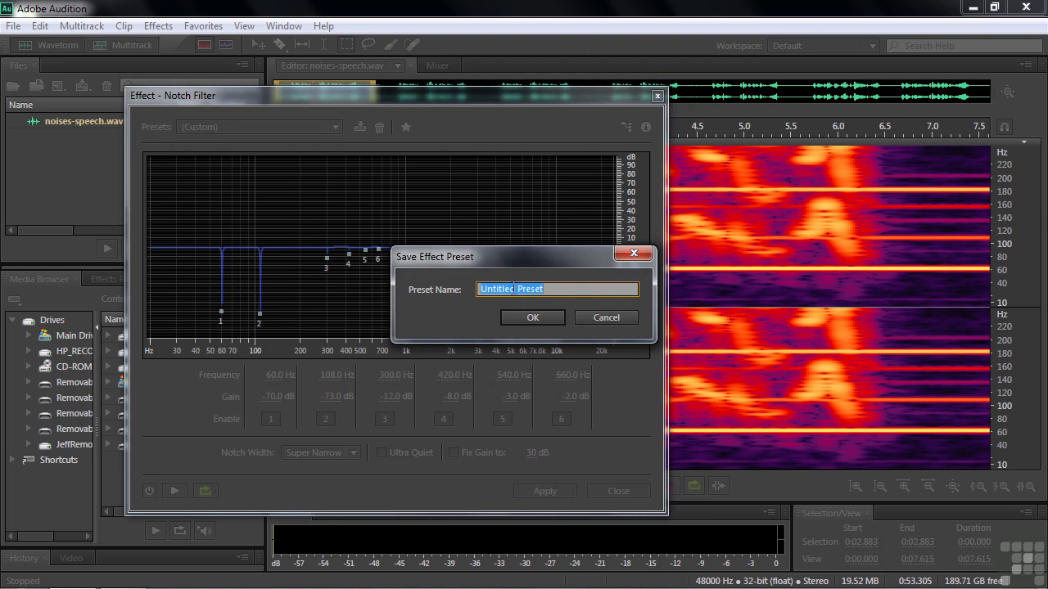
left_click(599, 318)
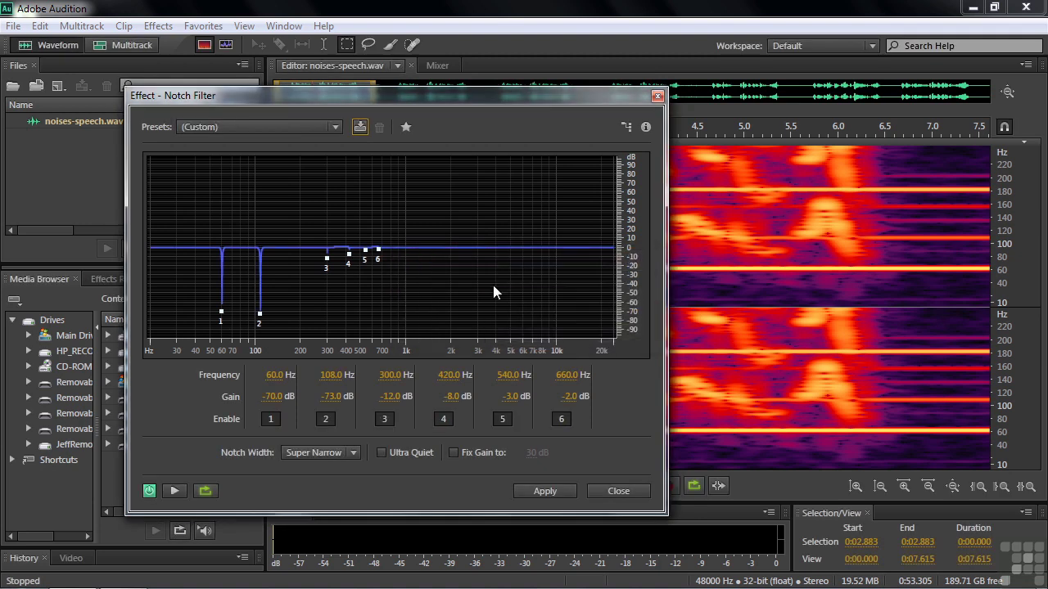
Load the custom 60 Hz hum preset and compare its six notch frequencies with the hum lines in the spectral display
left_click(336, 128)
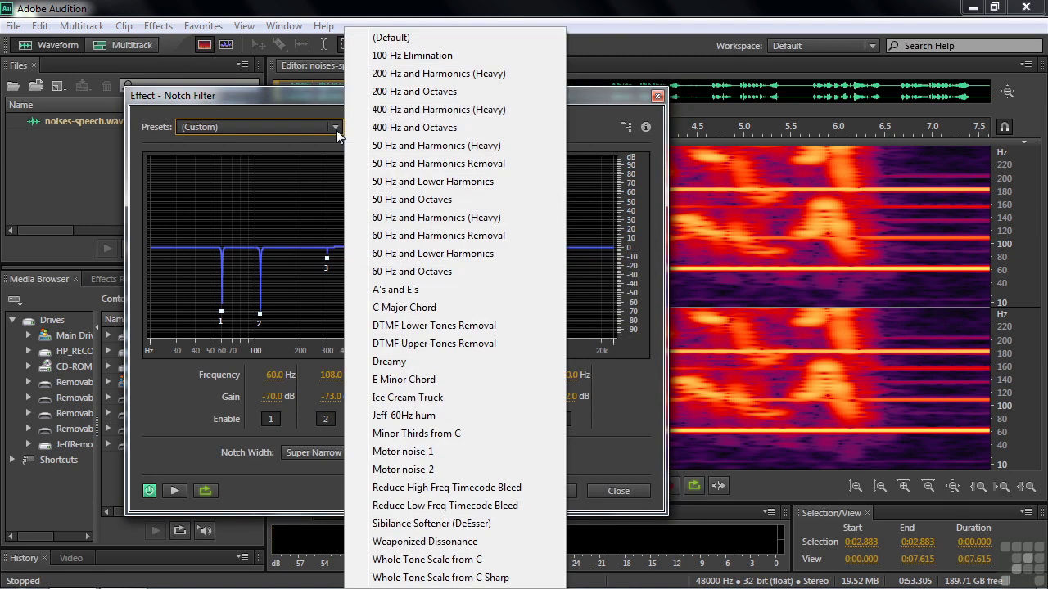
left_click(376, 418)
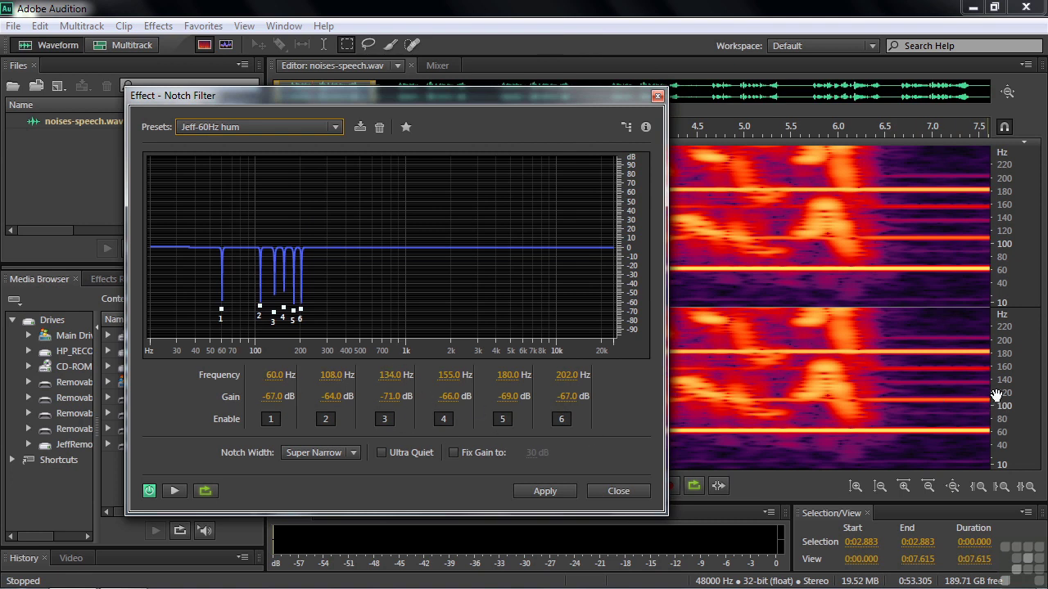
left_click_drag(1015, 371, 1017, 425)
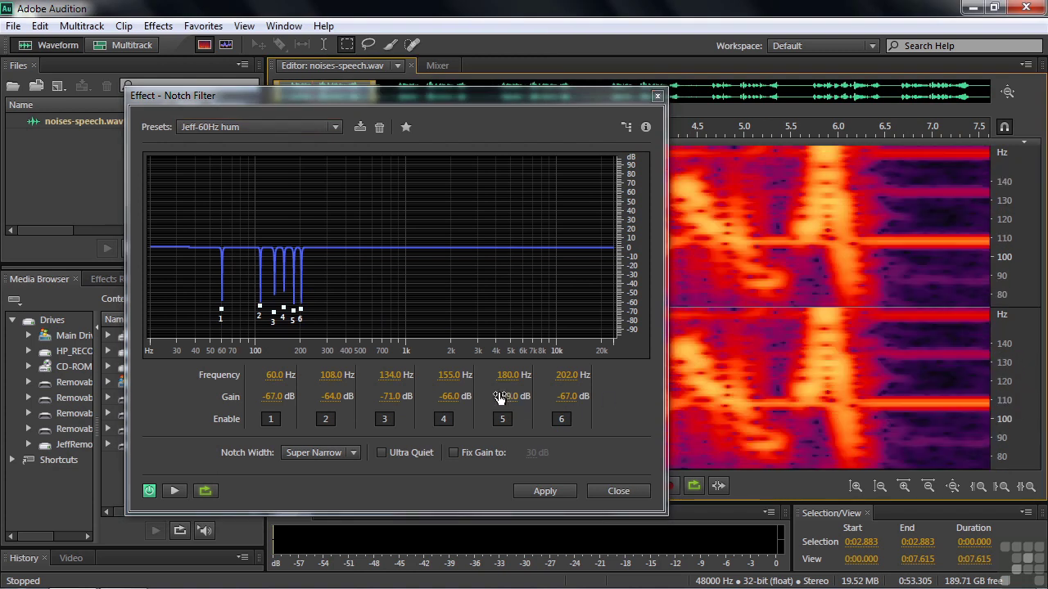
left_click_drag(1028, 281, 1020, 246)
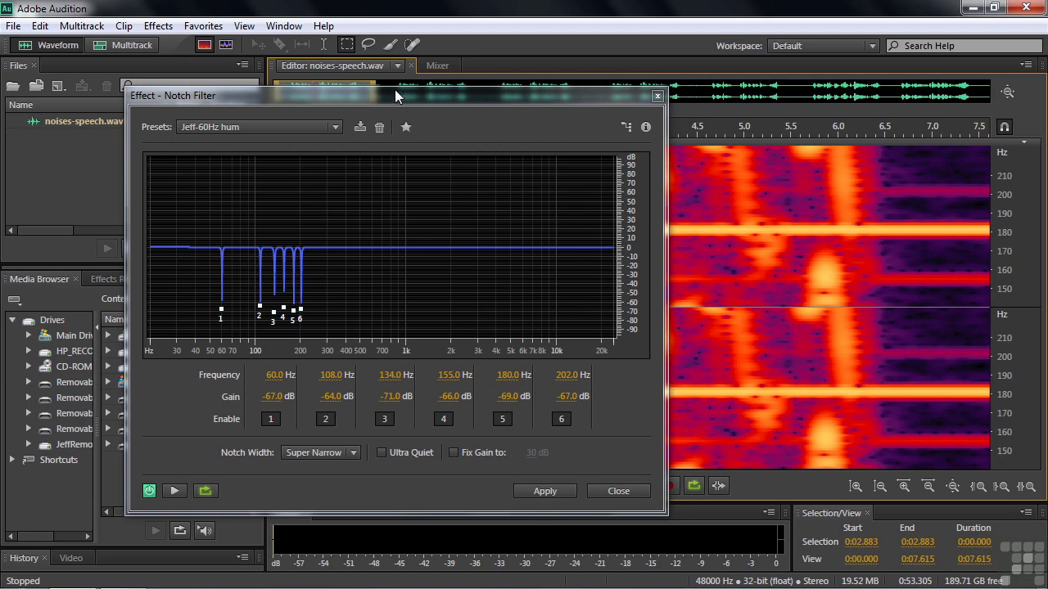
Show the whole file over its full frequency range and preview the Notch Filter from the start of the first section
left_click_drag(395, 89, 389, 256)
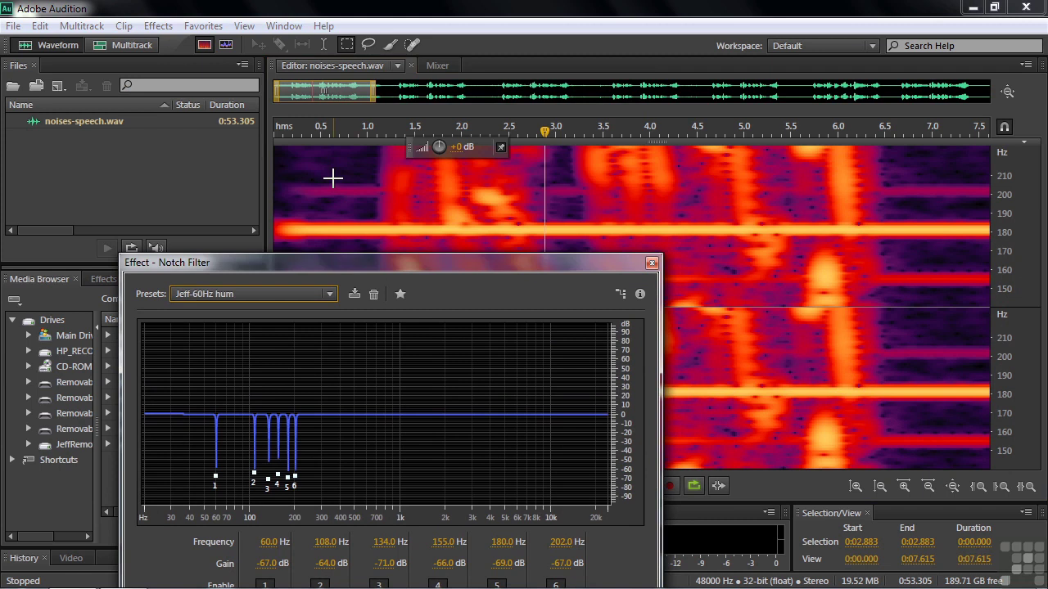
key("backslash")
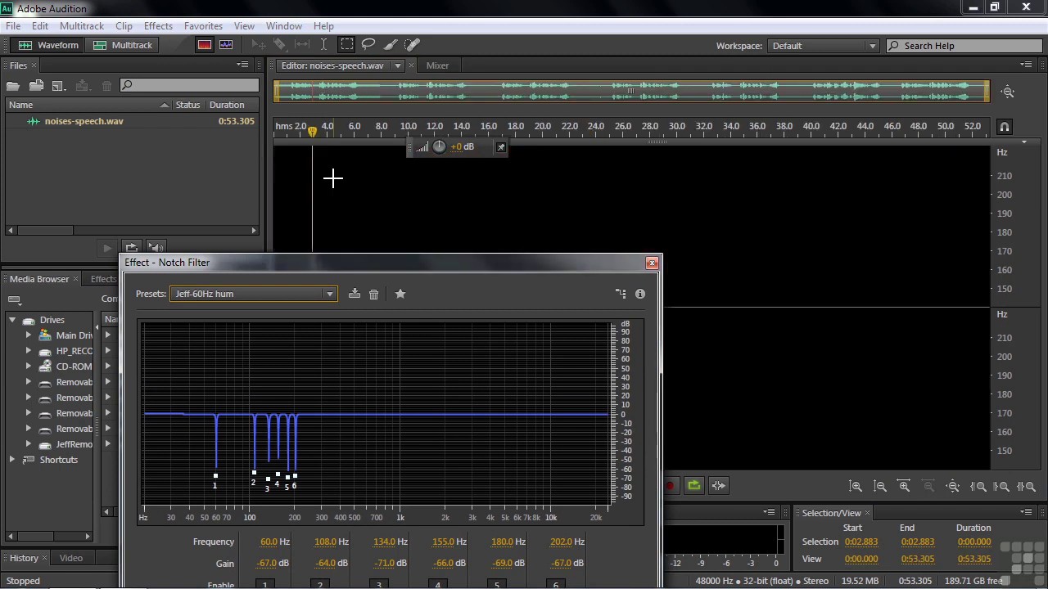
left_click_drag(312, 129, 271, 139)
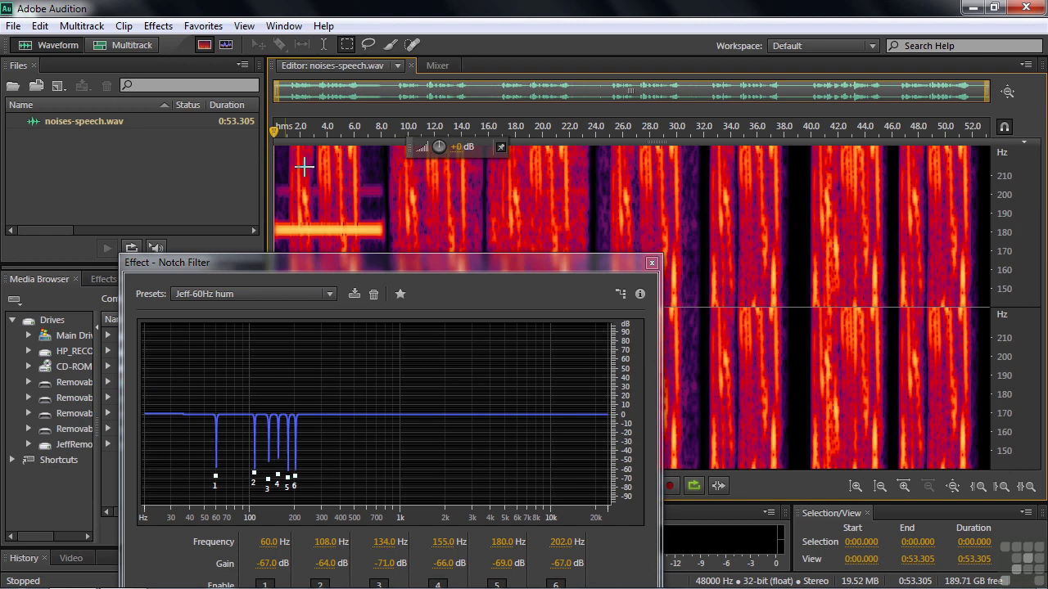
right_click(1022, 209)
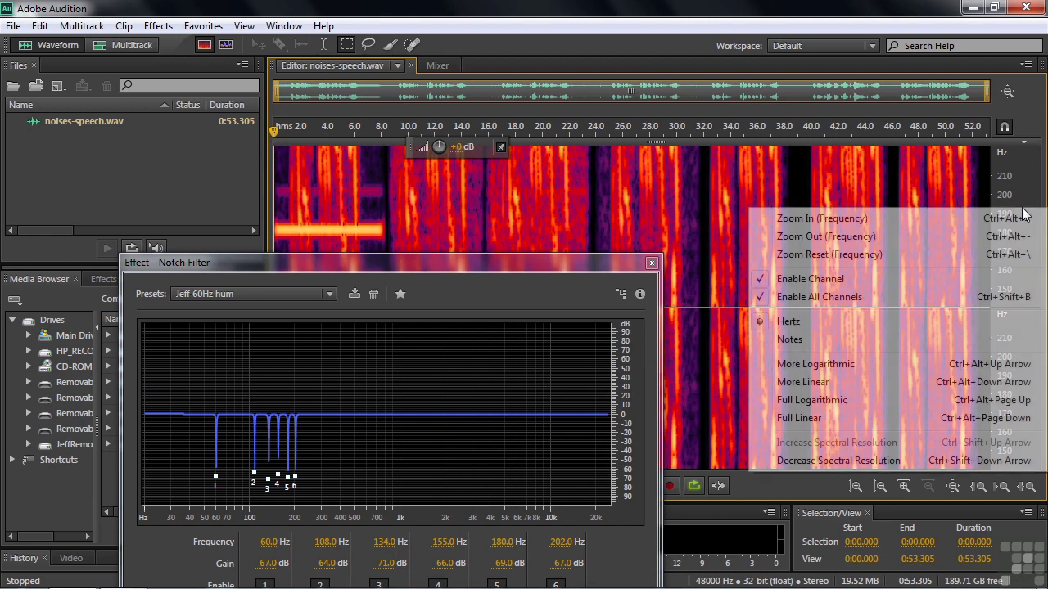
left_click(835, 255)
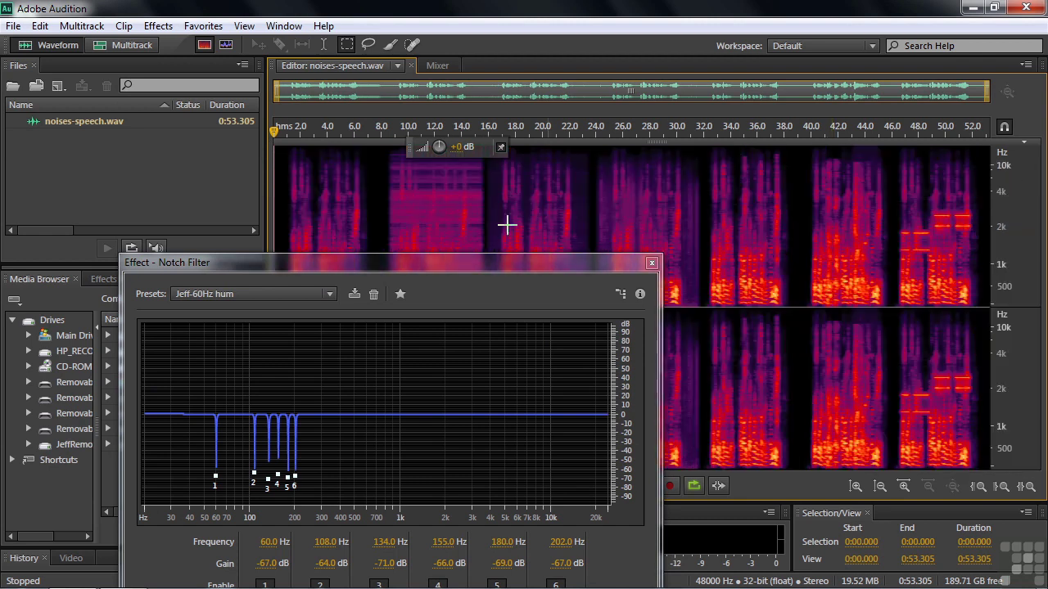
key("space")
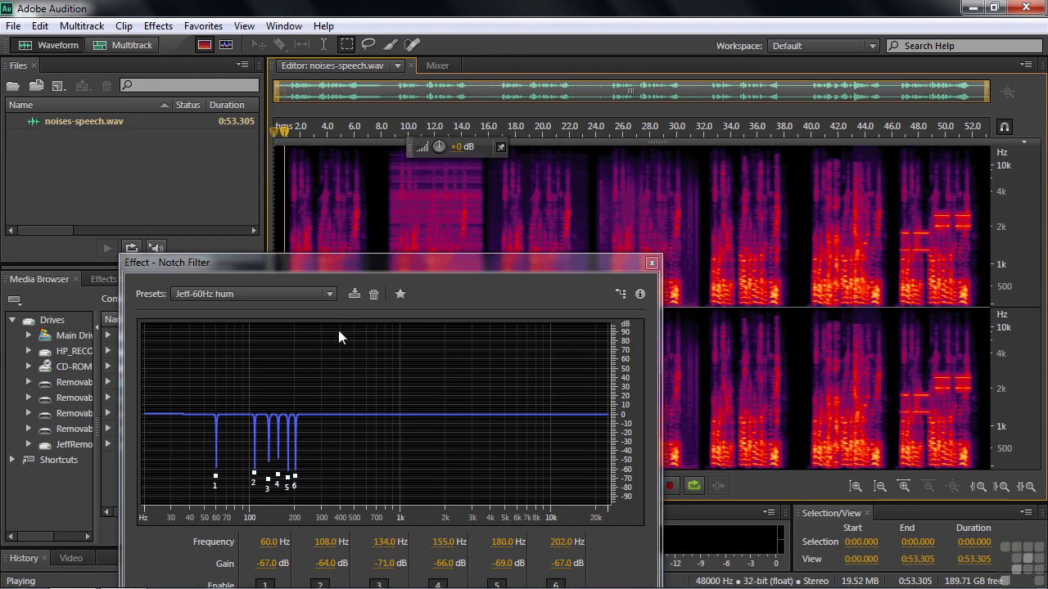
key("space")
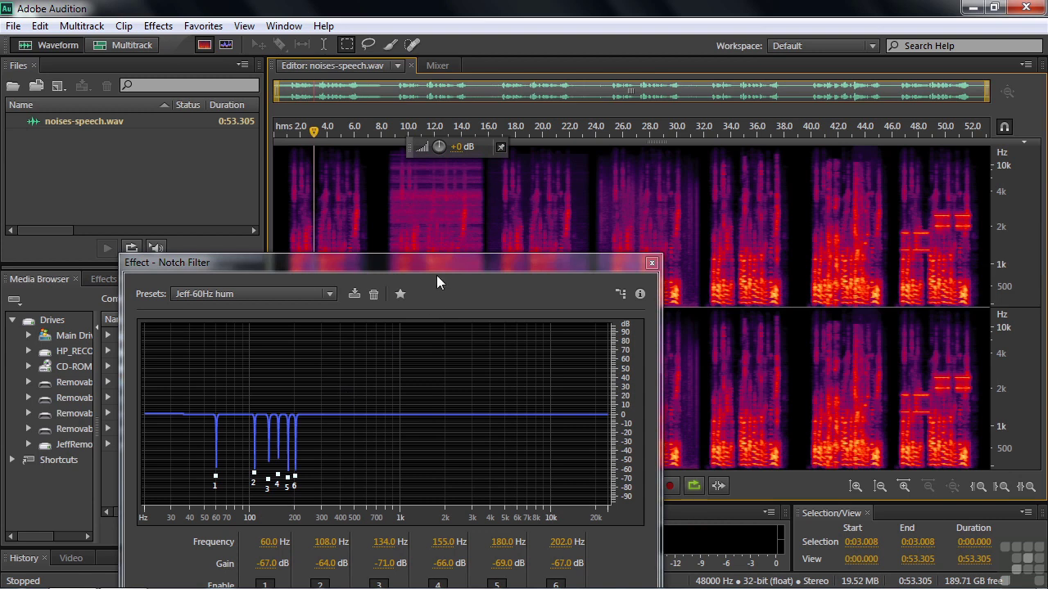
Move the Notch Filter window clear of the first section and continue the preview from about 3 s
left_click_drag(474, 262, 776, 159)
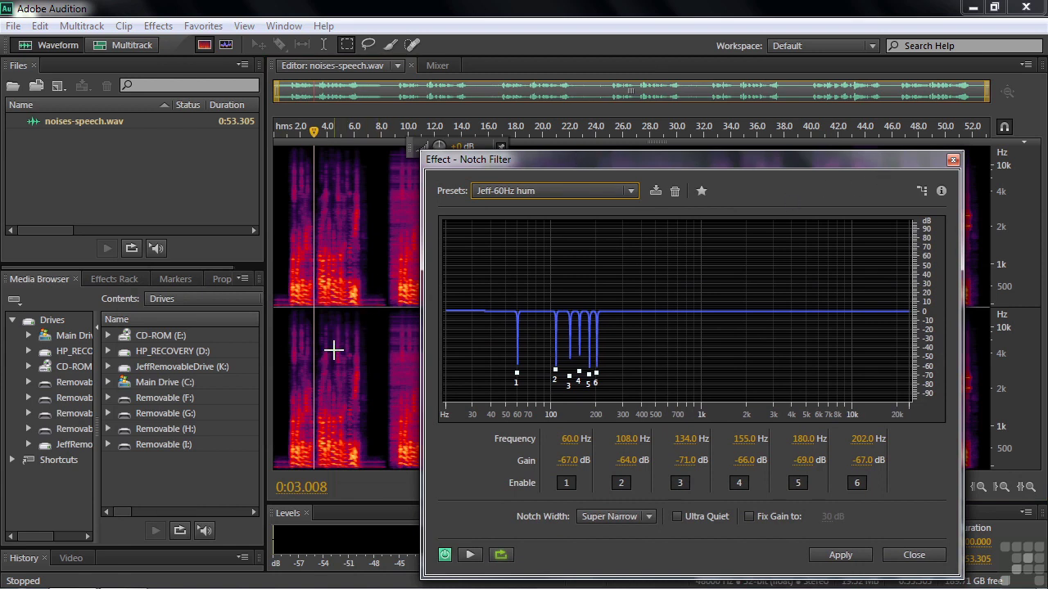
key("space")
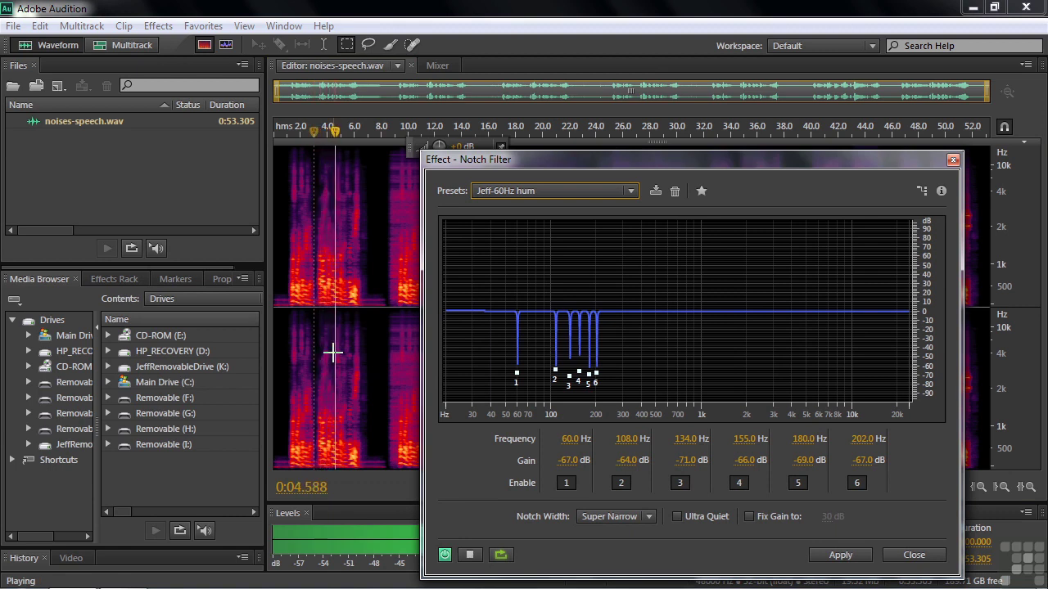
key("space")
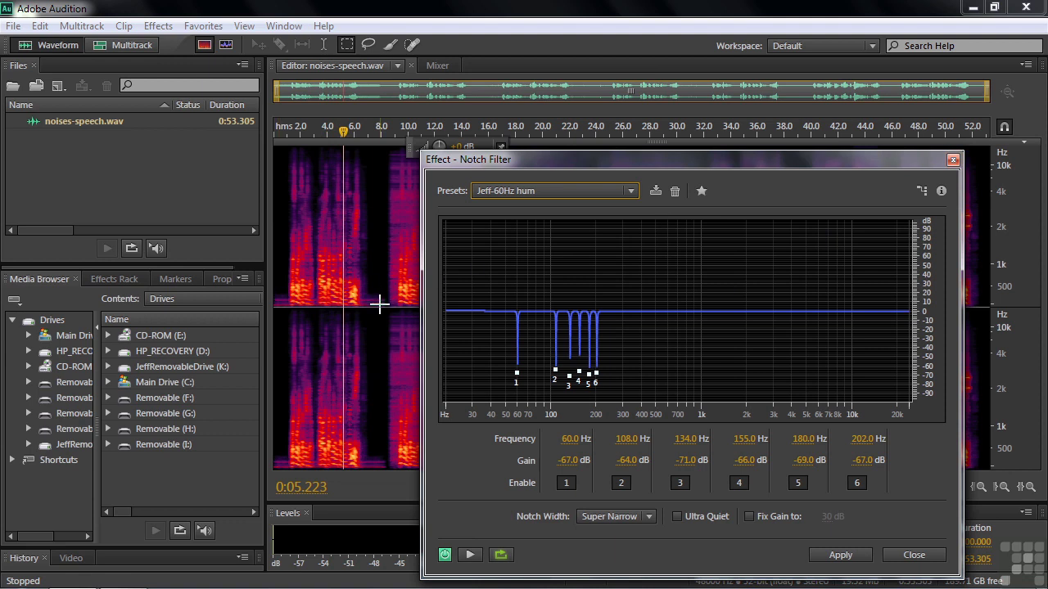
Close the Notch Filter and play the start of the second section from about 8.5 s
left_click(953, 160)
left_click(388, 228)
key("space")
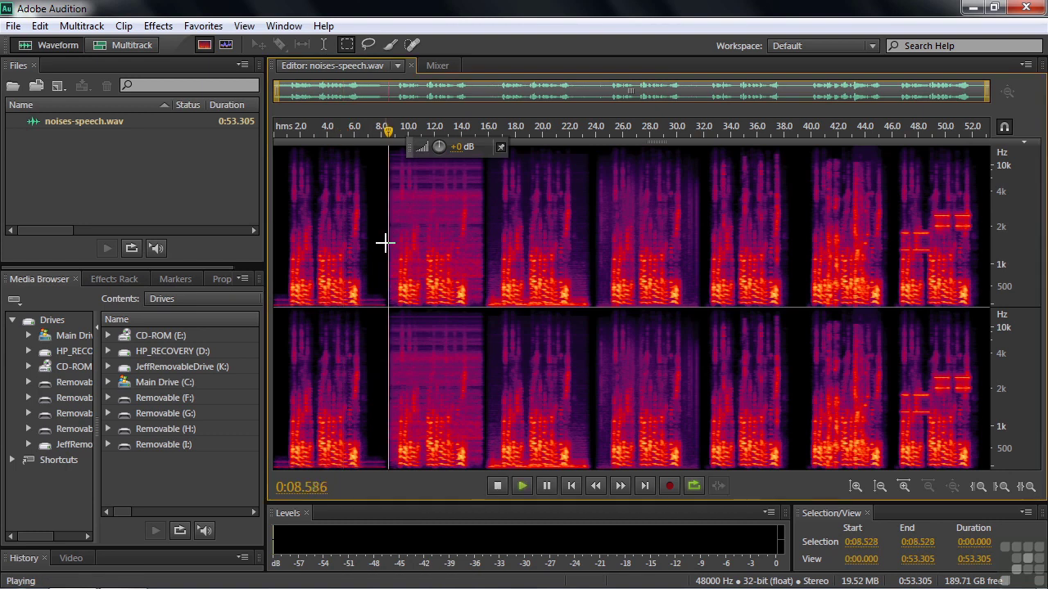
key("space")
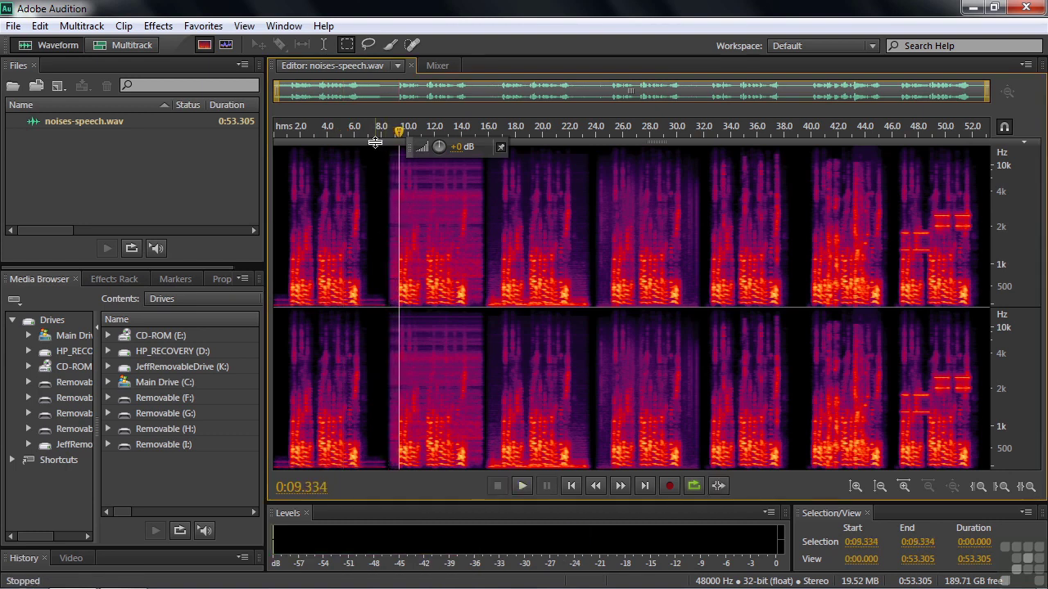
Open the Noise Reduction process effect for the second spoken section and keep its window below the time ruler
left_click_drag(379, 133, 493, 176)
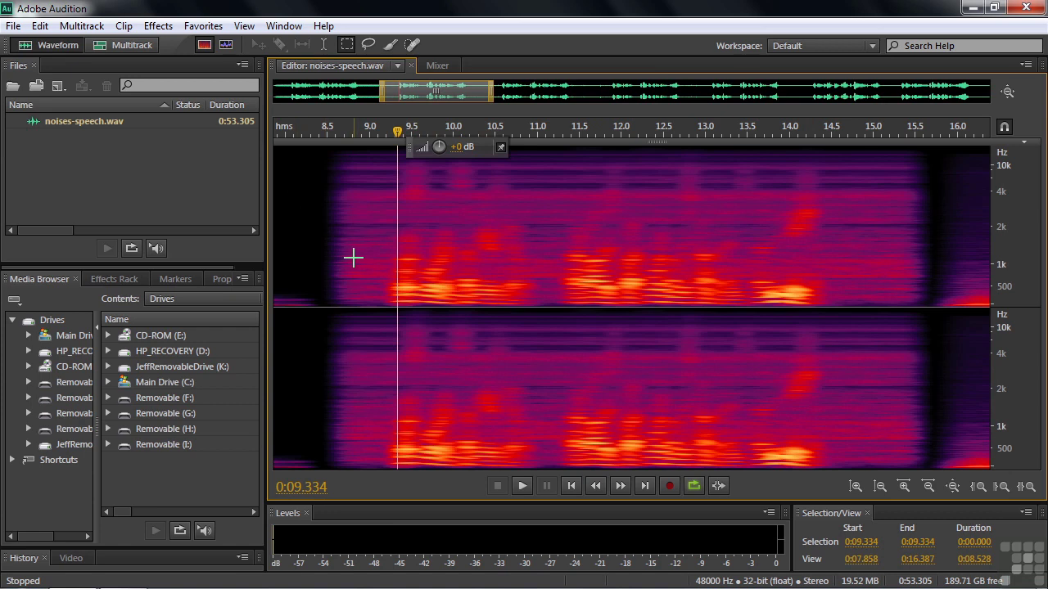
left_click(158, 26)
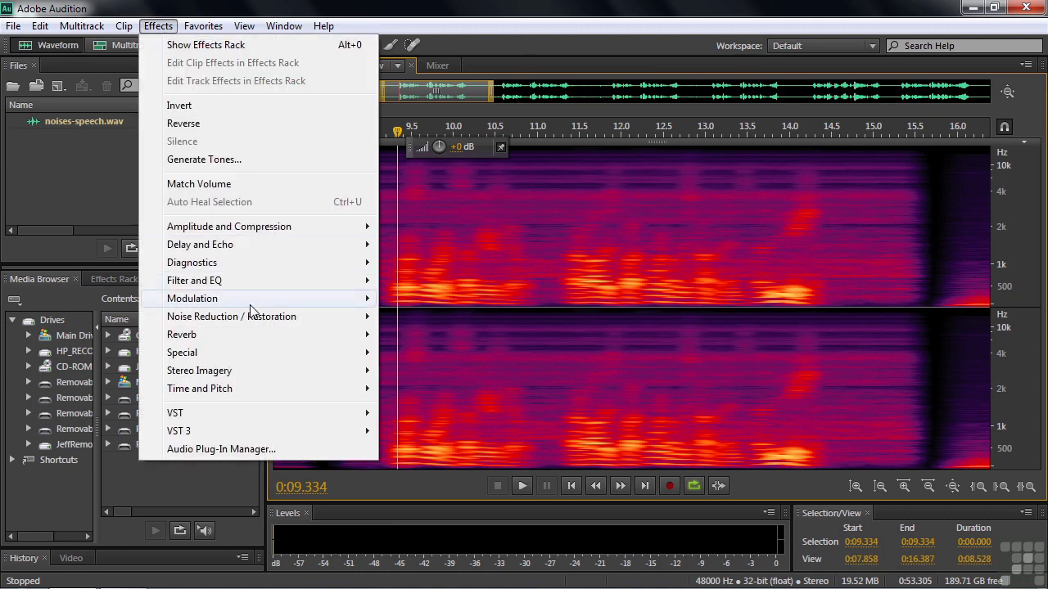
mouse_move(254, 316)
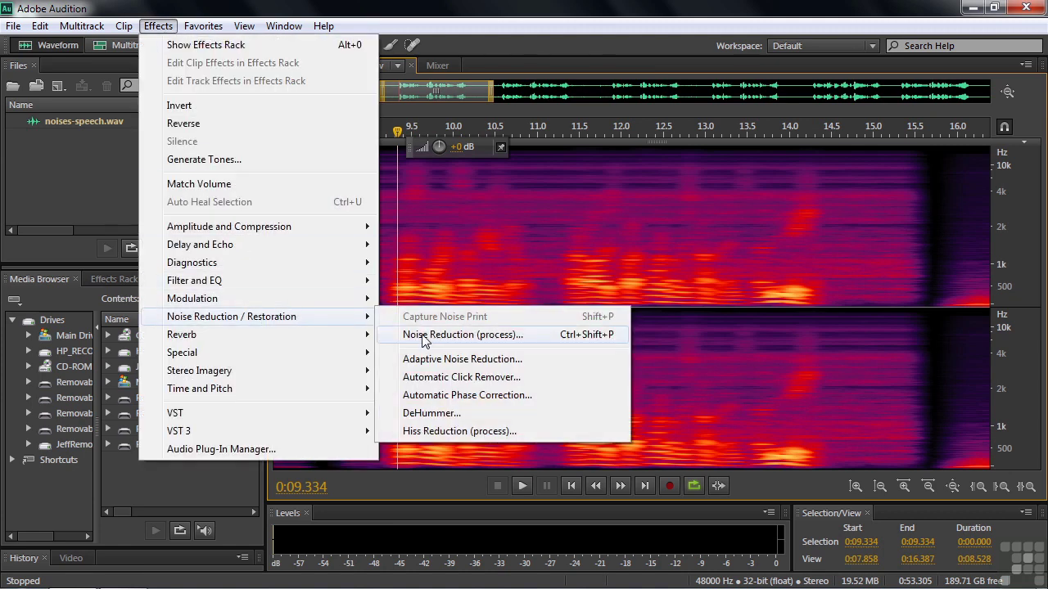
left_click(425, 336)
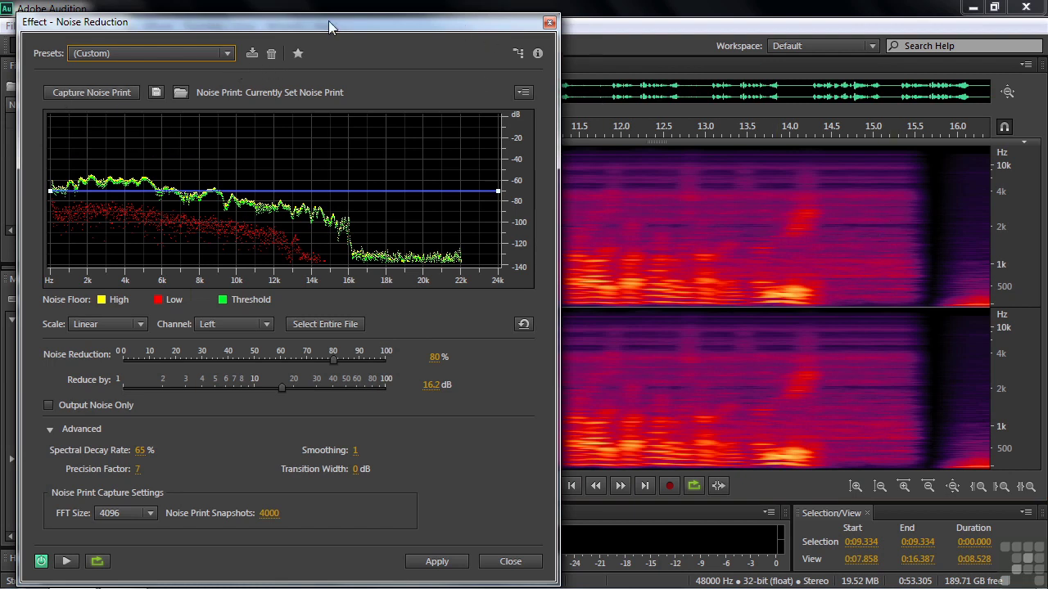
left_click_drag(330, 27, 329, 186)
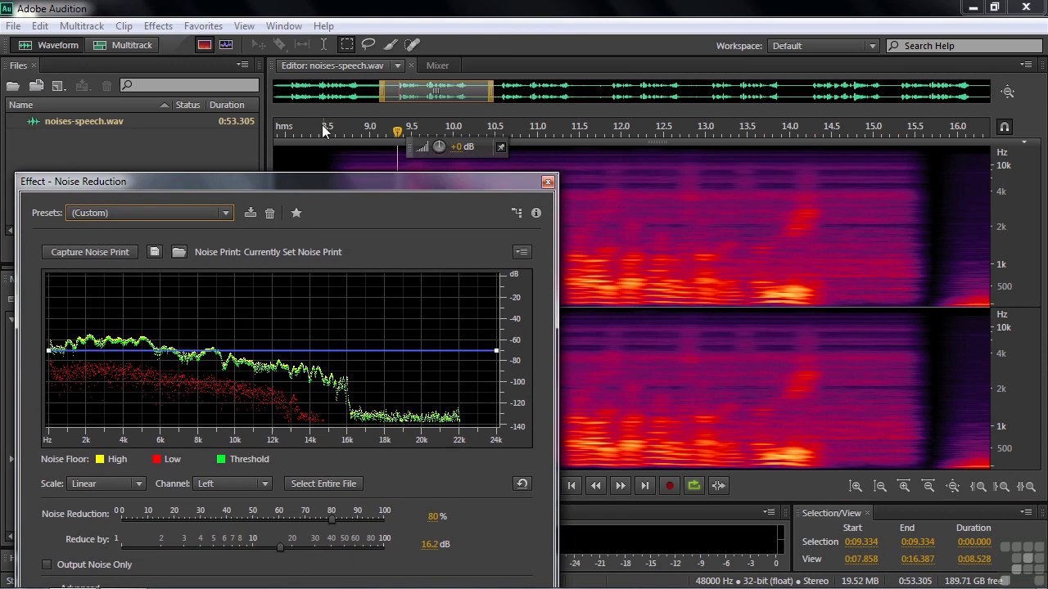
Time-select the speech-free noise at the end of the second section, about 14.5 to 15.4 s, and play it
left_click(323, 44)
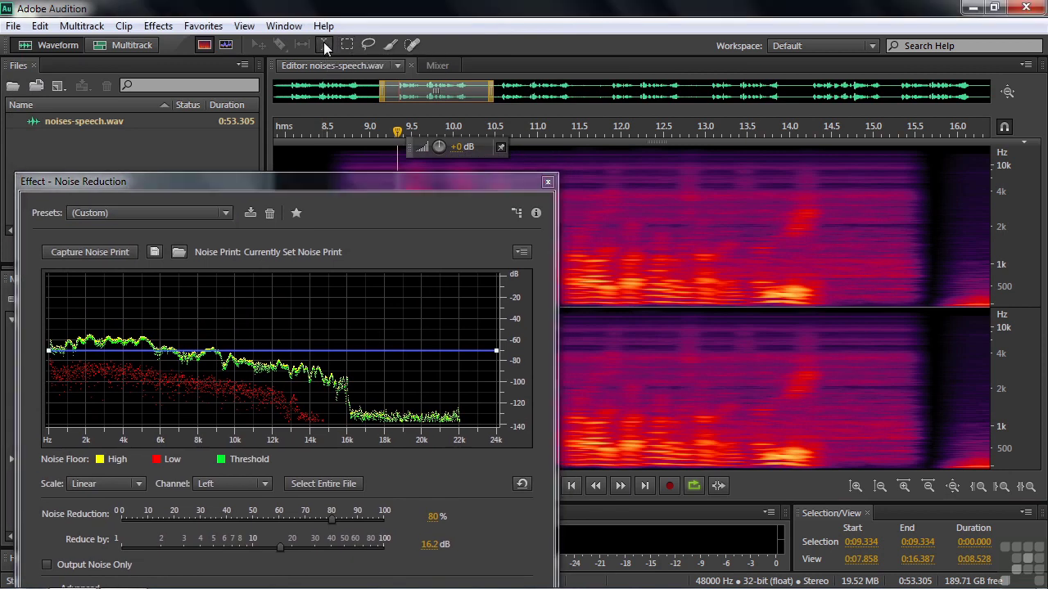
left_click_drag(832, 257, 905, 276)
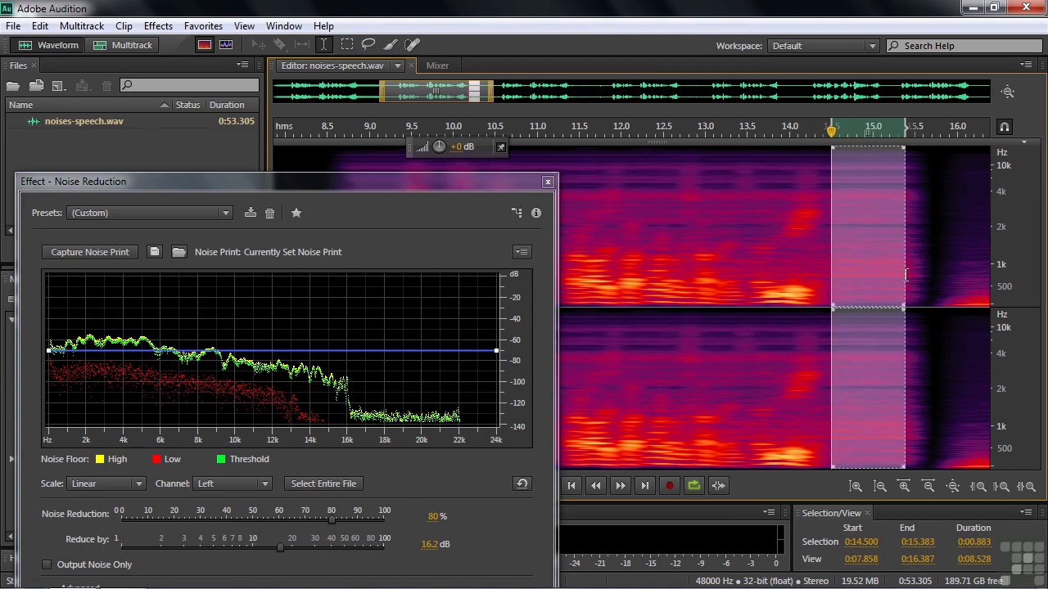
left_click_drag(422, 187, 429, 309)
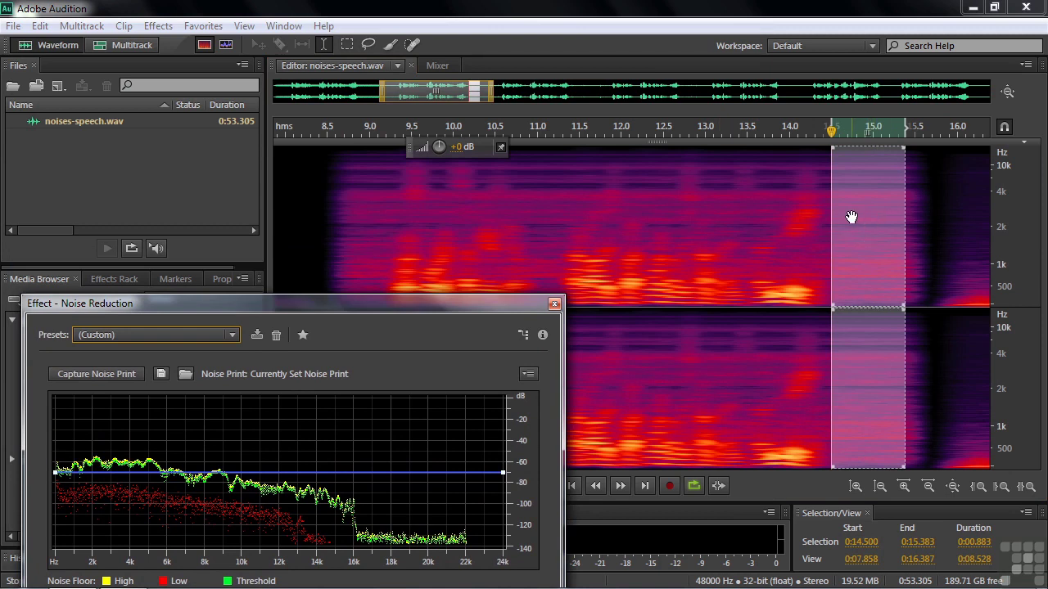
left_click_drag(484, 301, 363, 186)
left_click(519, 485)
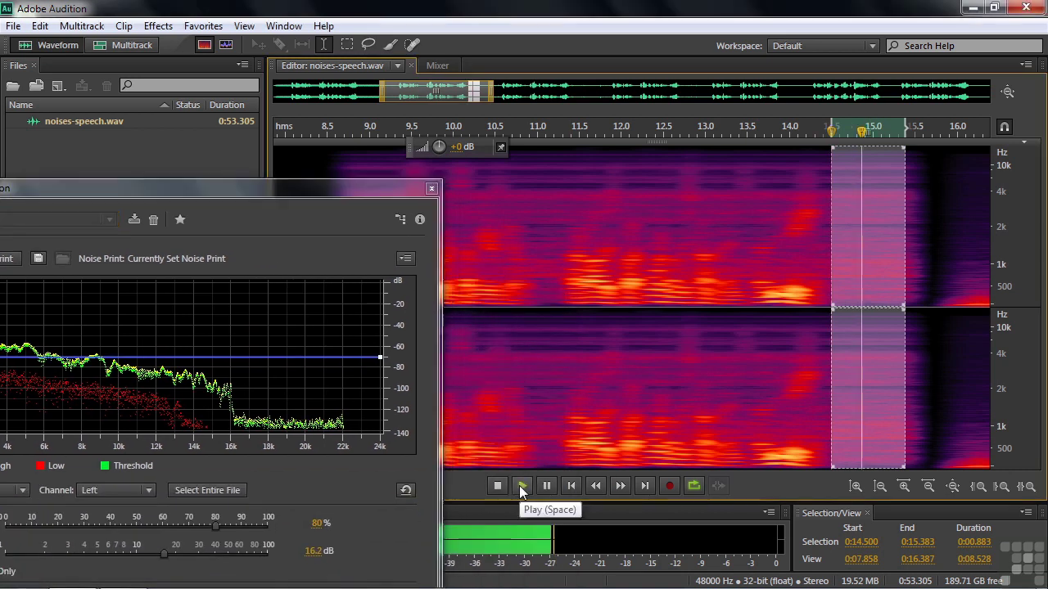
left_click(495, 487)
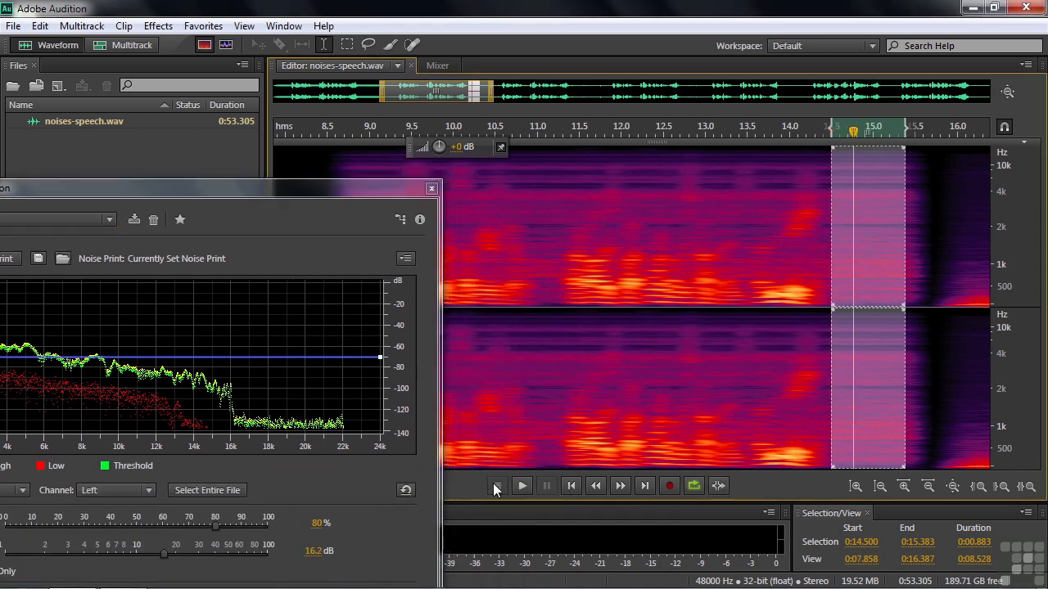
Capture a noise print from the selected noise, and select the whole second section from about 8.6 to 15.7 s
left_click_drag(360, 188, 624, 50)
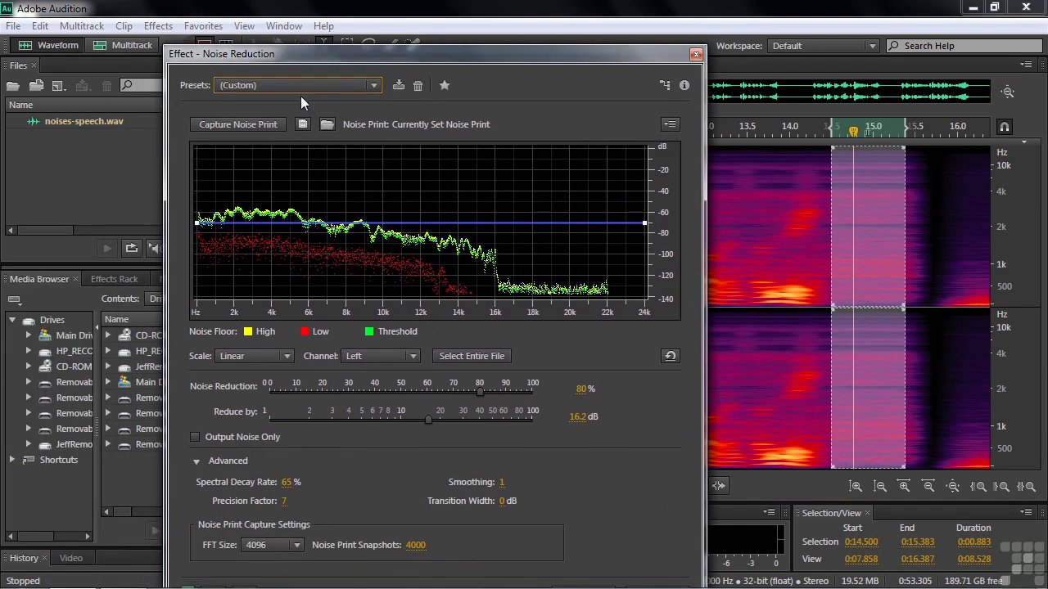
left_click(250, 125)
left_click_drag(429, 50, 448, 397)
left_click_drag(335, 236, 886, 264)
left_click_drag(617, 390, 473, 19)
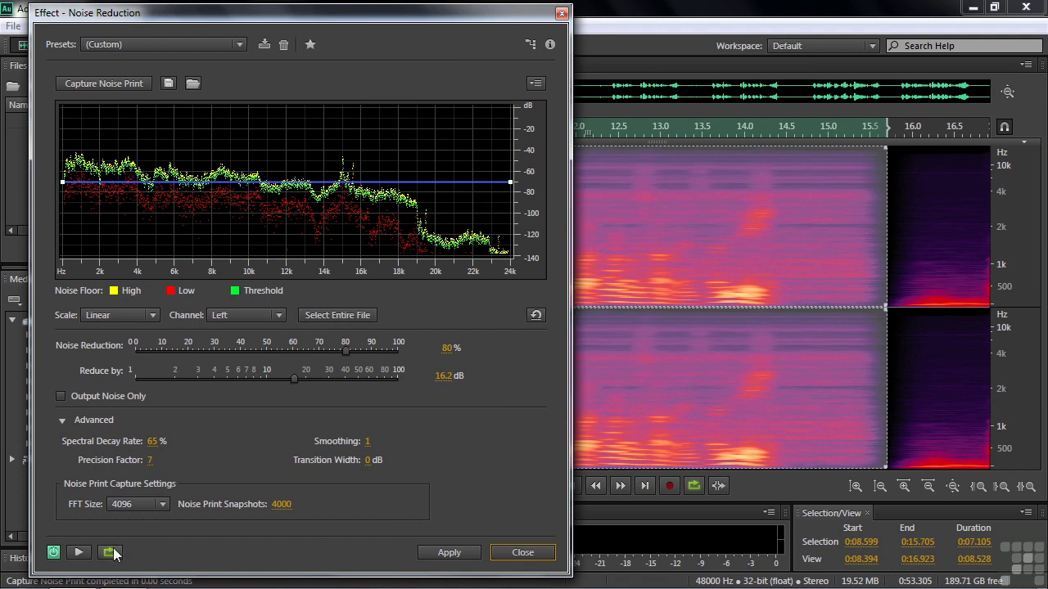
Preview the reduction with Noise Reduction at 90% and Reduce by at 33.2 dB, and close the effect without applying it
left_click(80, 555)
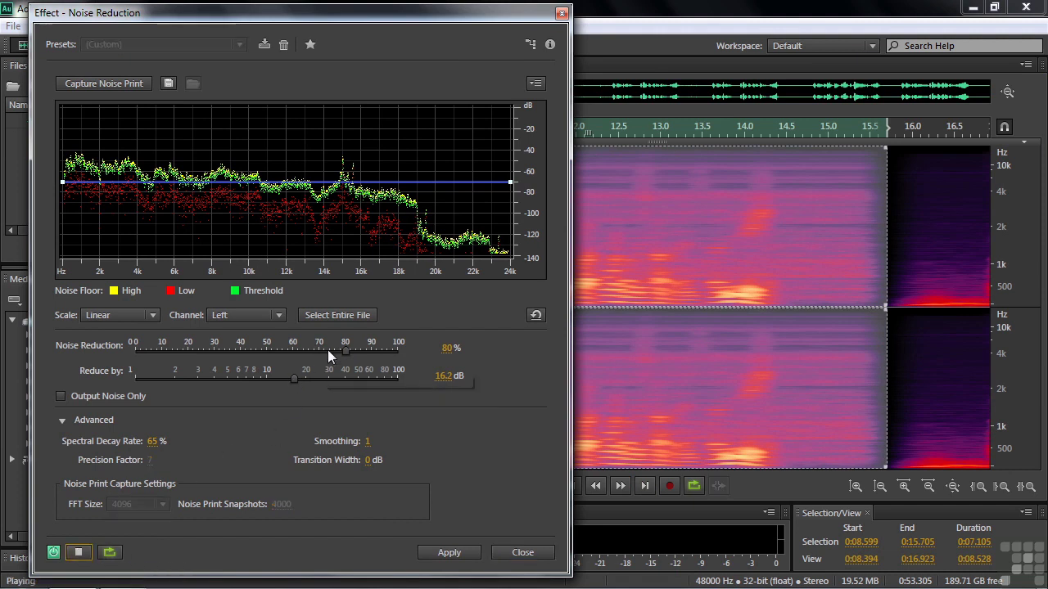
left_click_drag(347, 349, 371, 351)
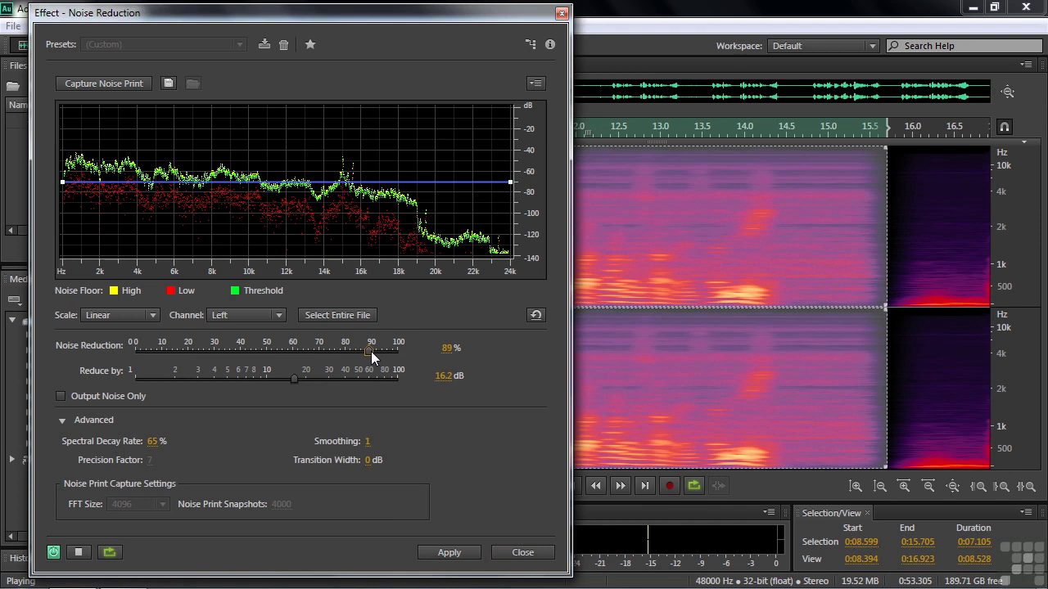
left_click_drag(294, 378, 335, 381)
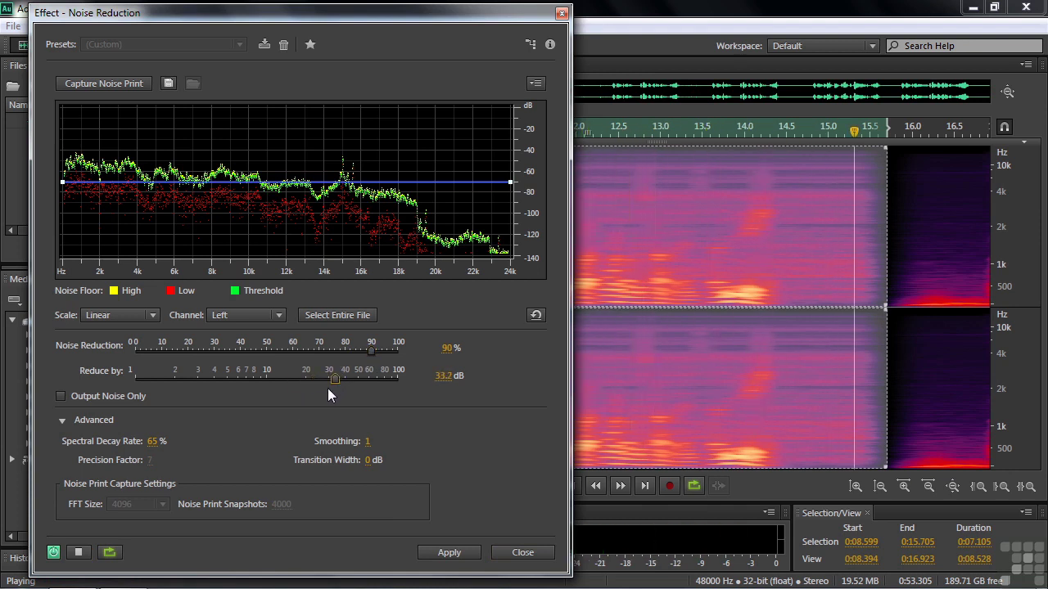
left_click(79, 555)
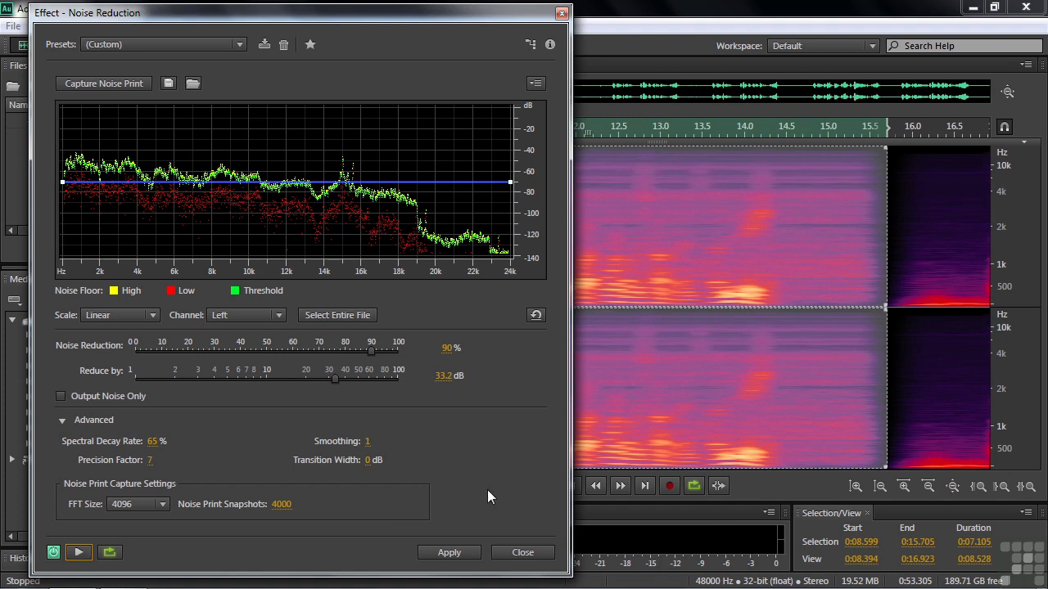
left_click(523, 554)
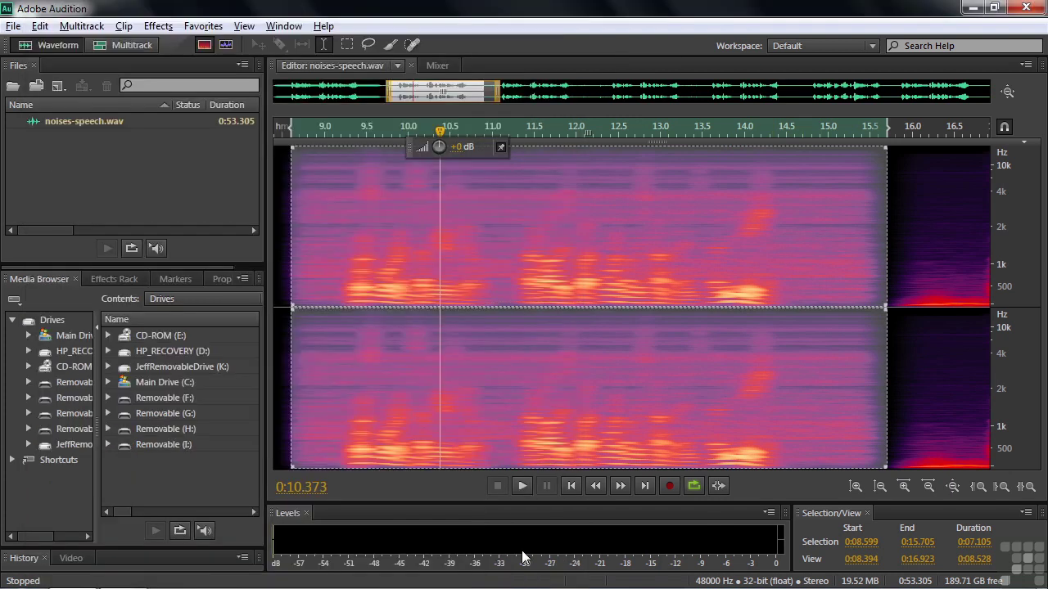
Show the third section, play its opening noise from about 15.8 s, and return the playhead to the section's start
left_click(441, 94)
left_click_drag(440, 94, 530, 122)
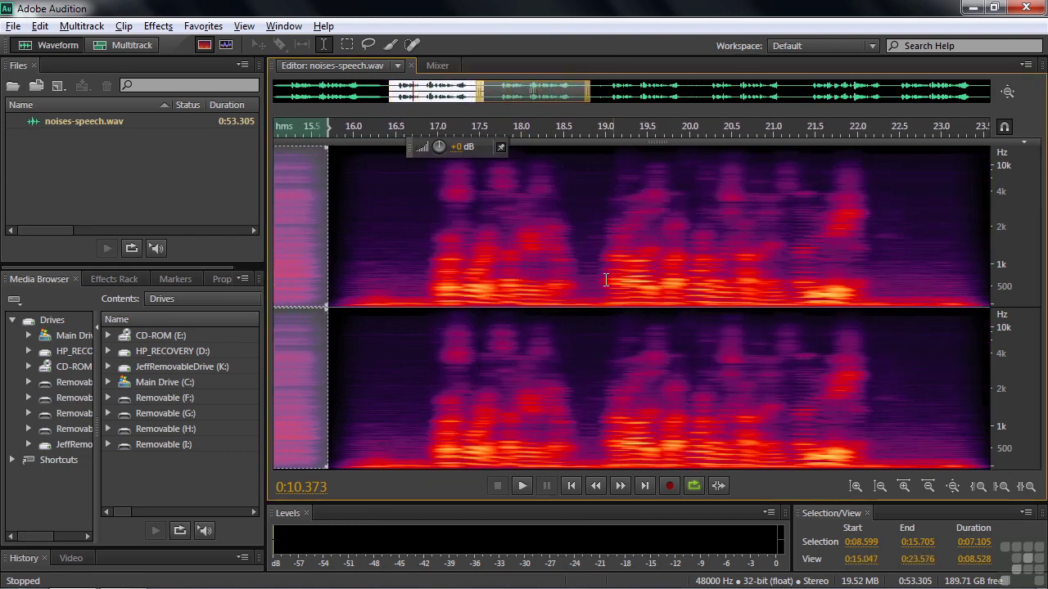
left_click(337, 277)
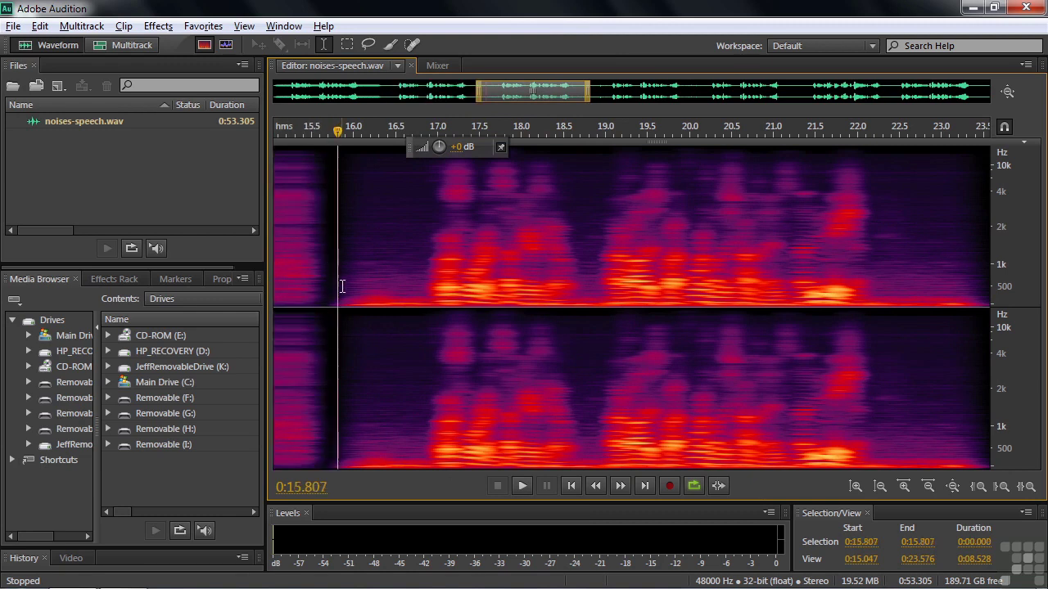
key("space")
key("space")
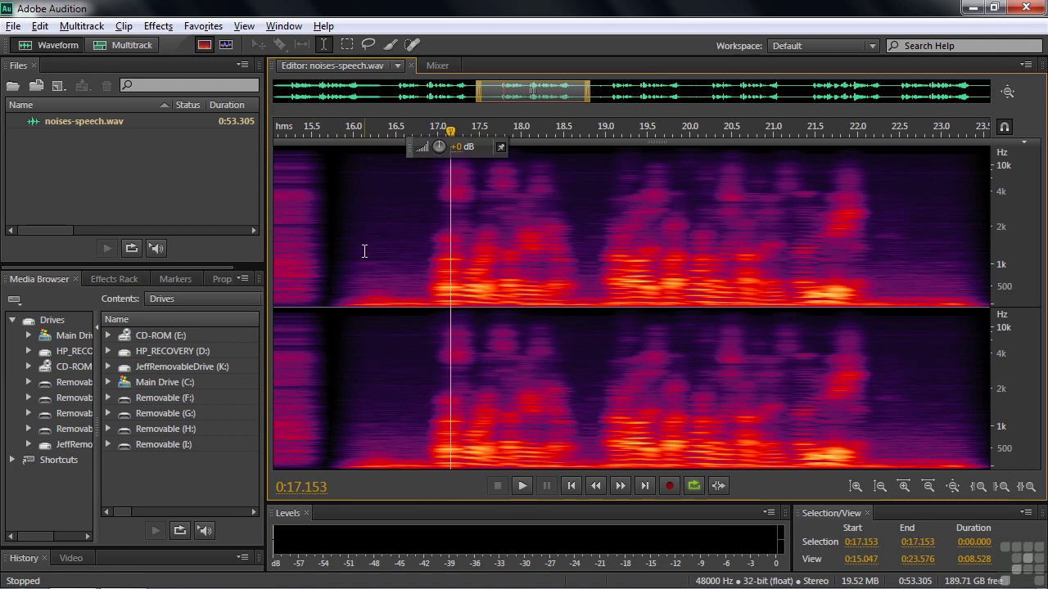
left_click(331, 300)
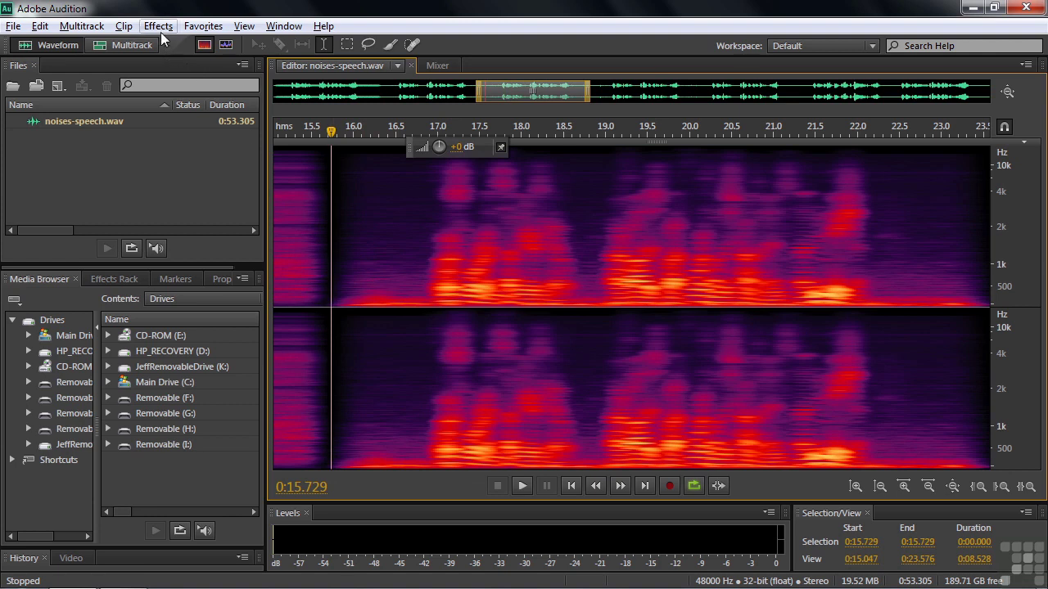
left_click(159, 27)
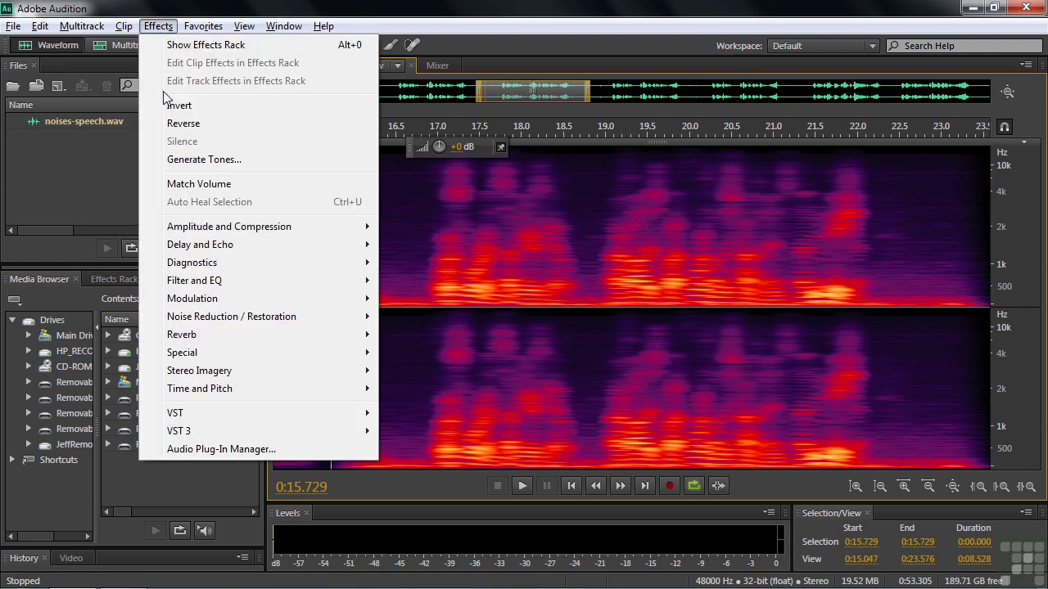
mouse_move(196, 287)
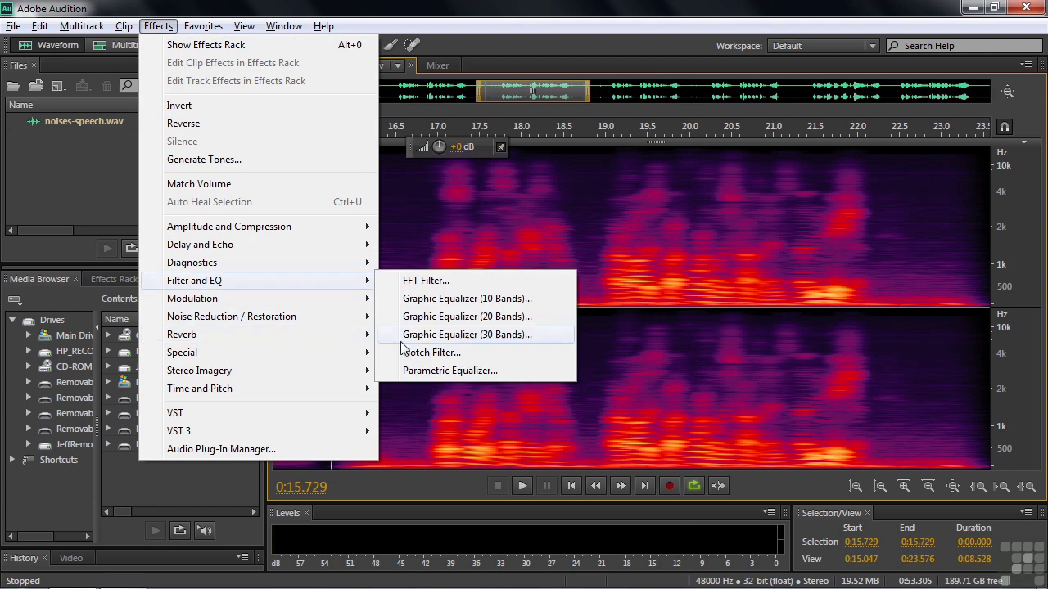
left_click(427, 354)
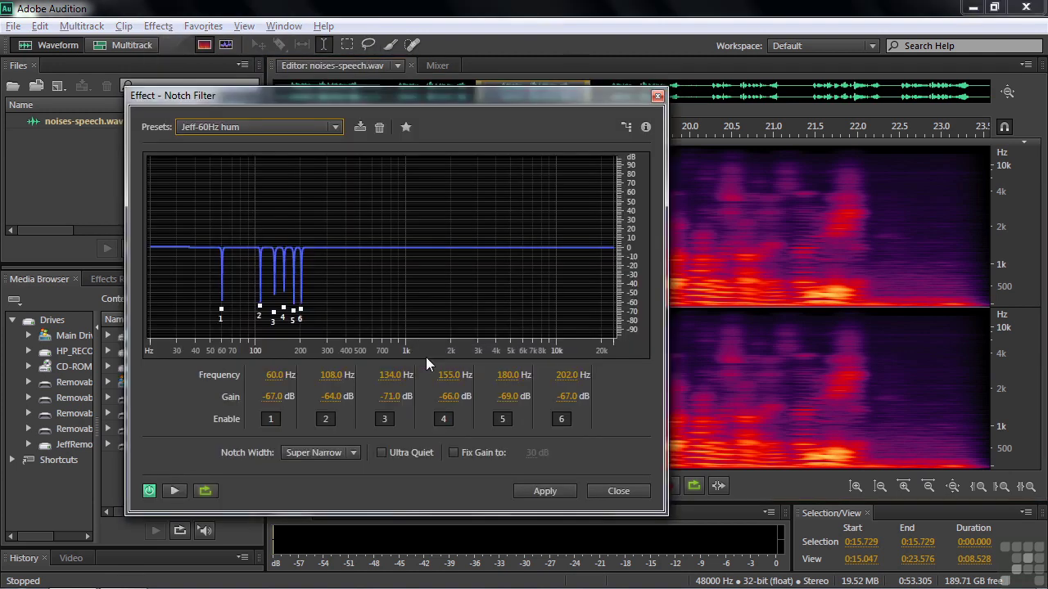
left_click(337, 126)
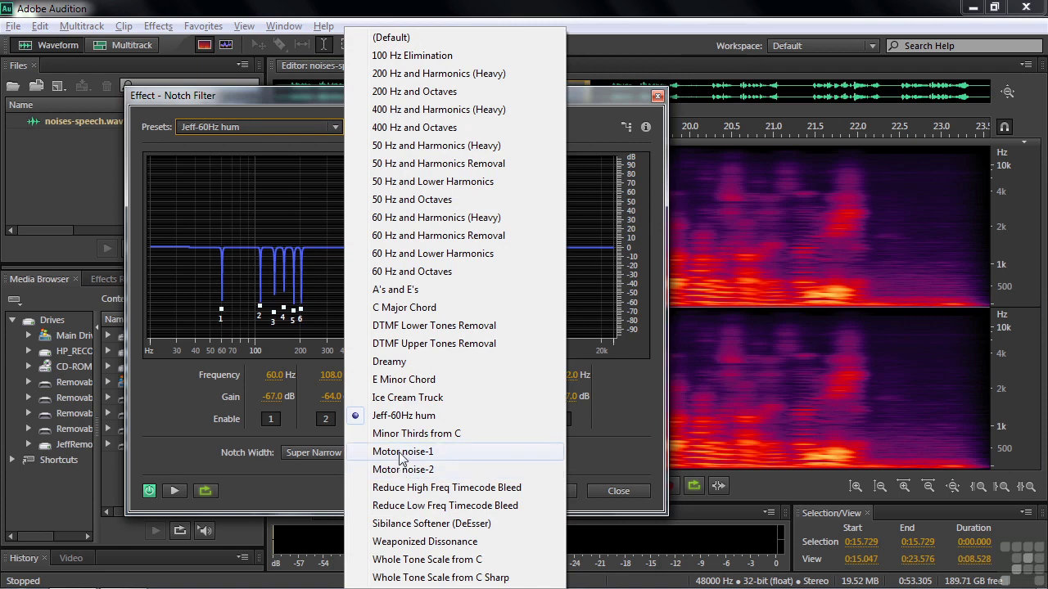
left_click(713, 396)
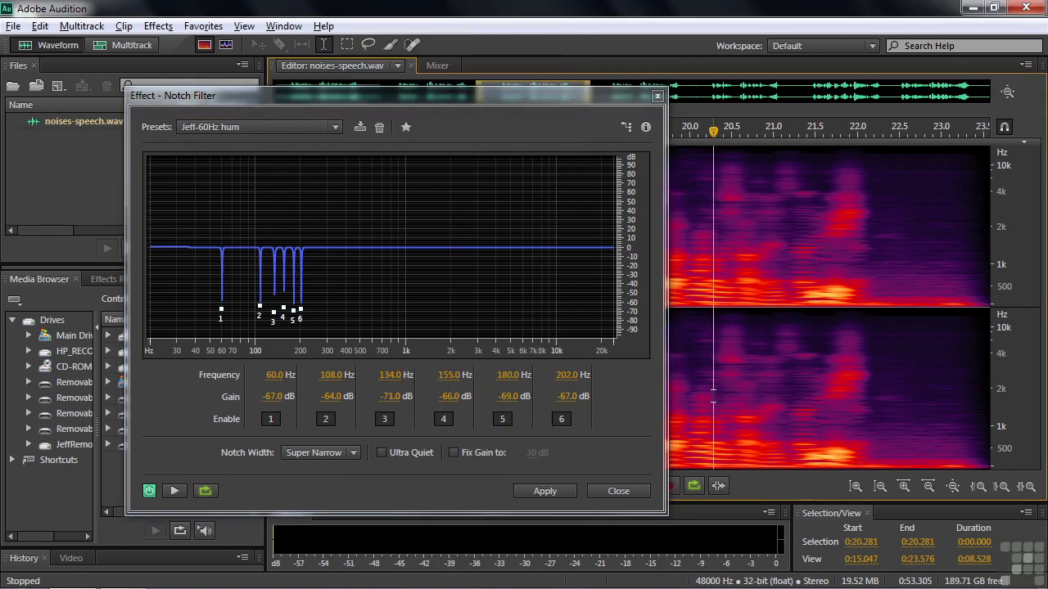
left_click(607, 489)
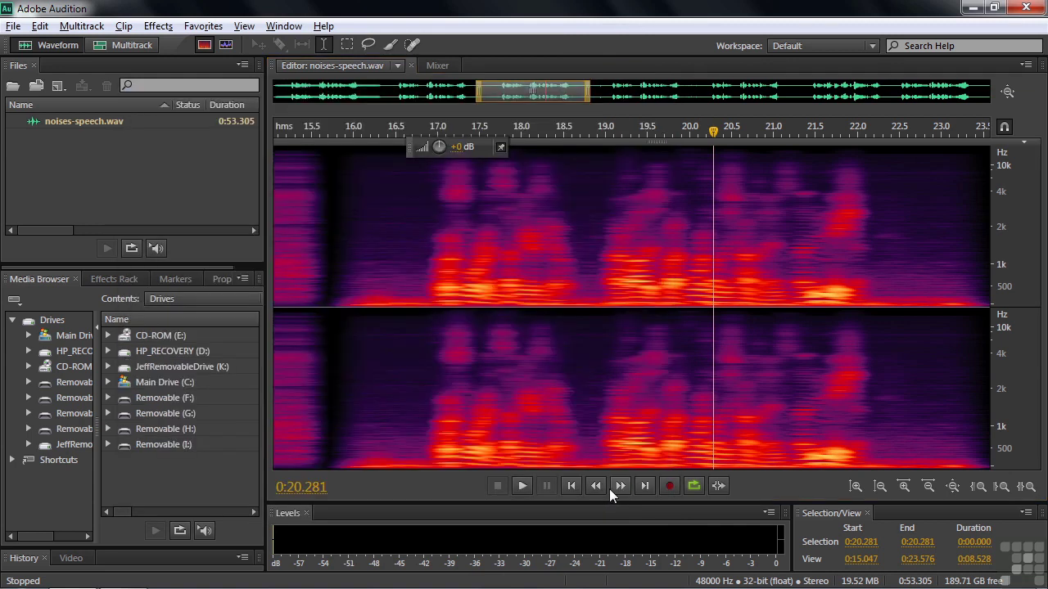
Add a Notch Filter to slot 1 of the Effects Rack and load its Motor noise-1 preset
left_click(114, 280)
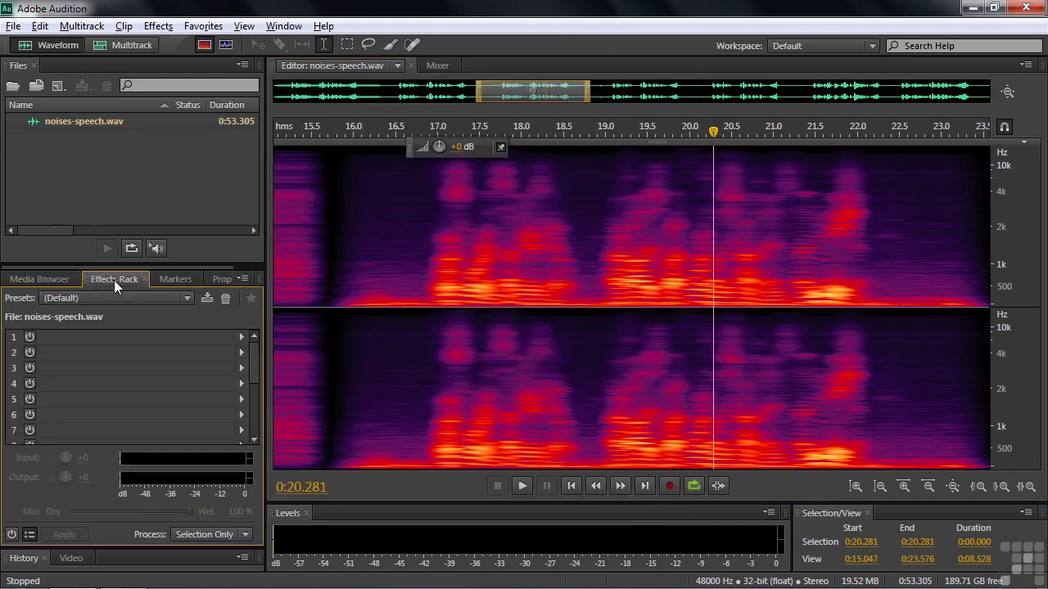
left_click(242, 337)
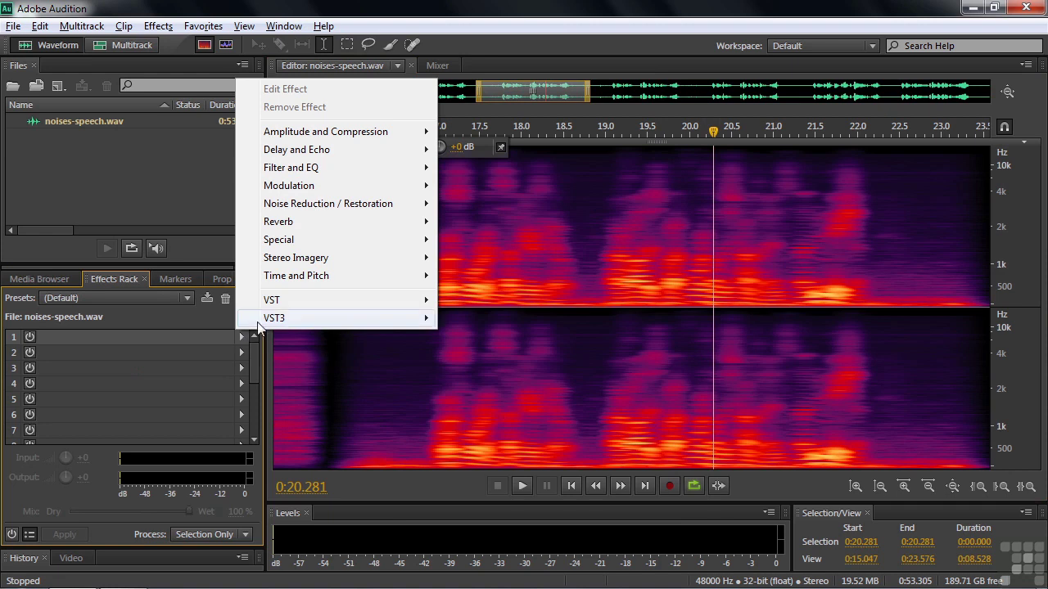
mouse_move(311, 172)
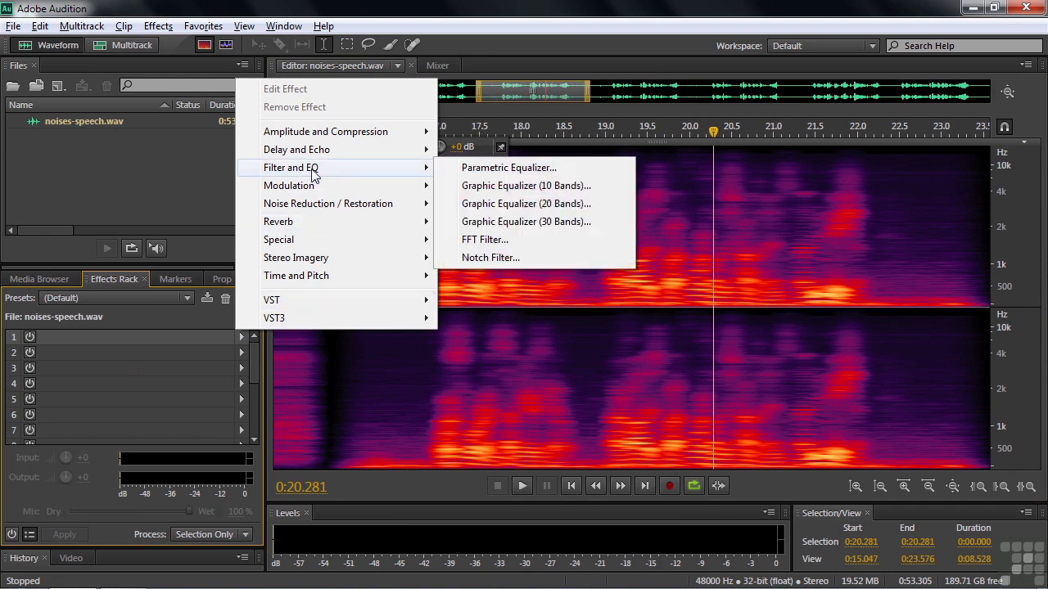
left_click(490, 258)
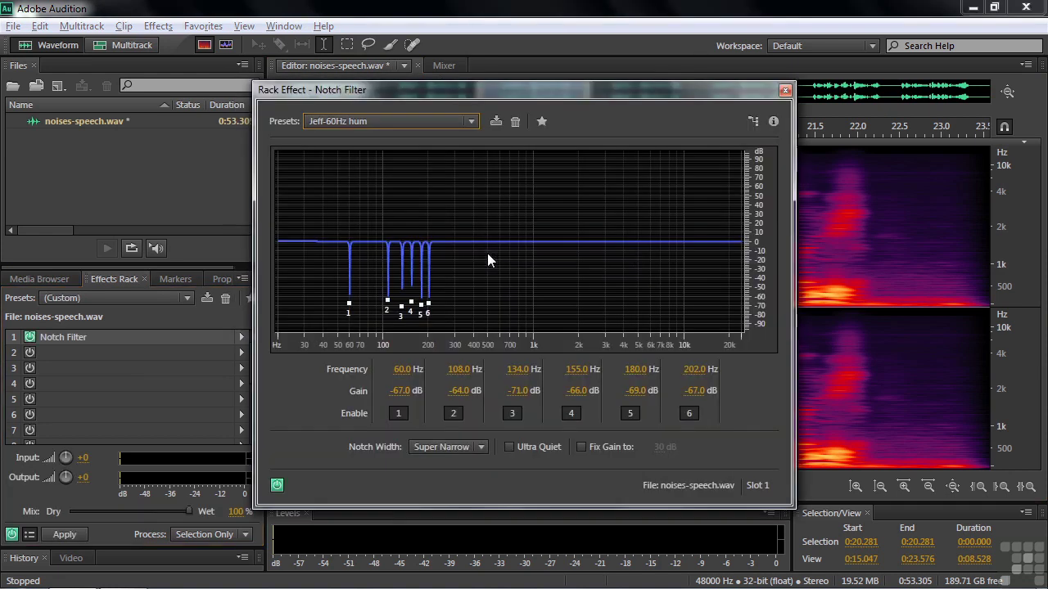
left_click(472, 122)
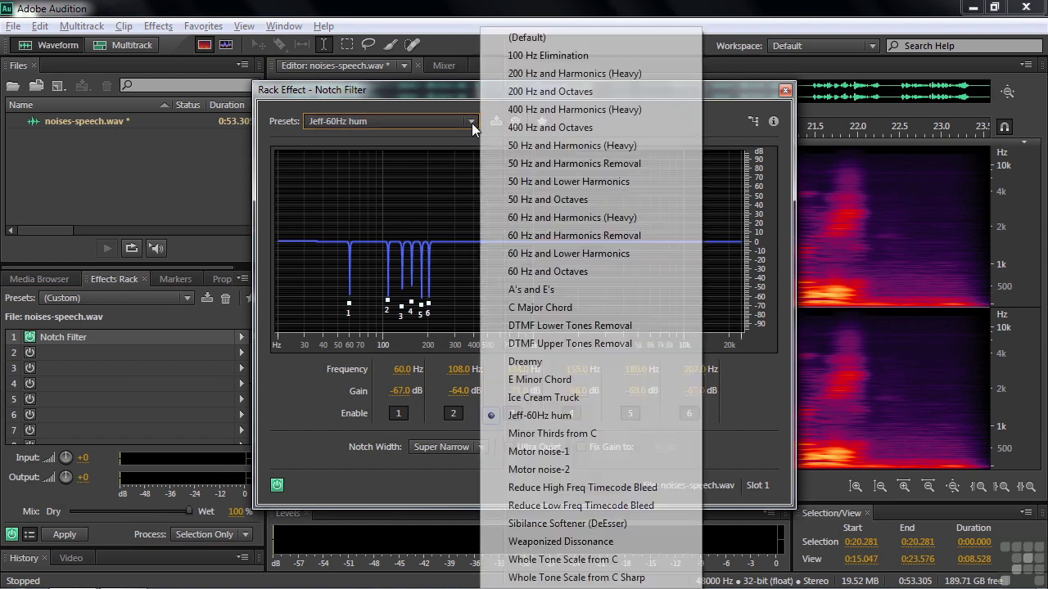
left_click(531, 452)
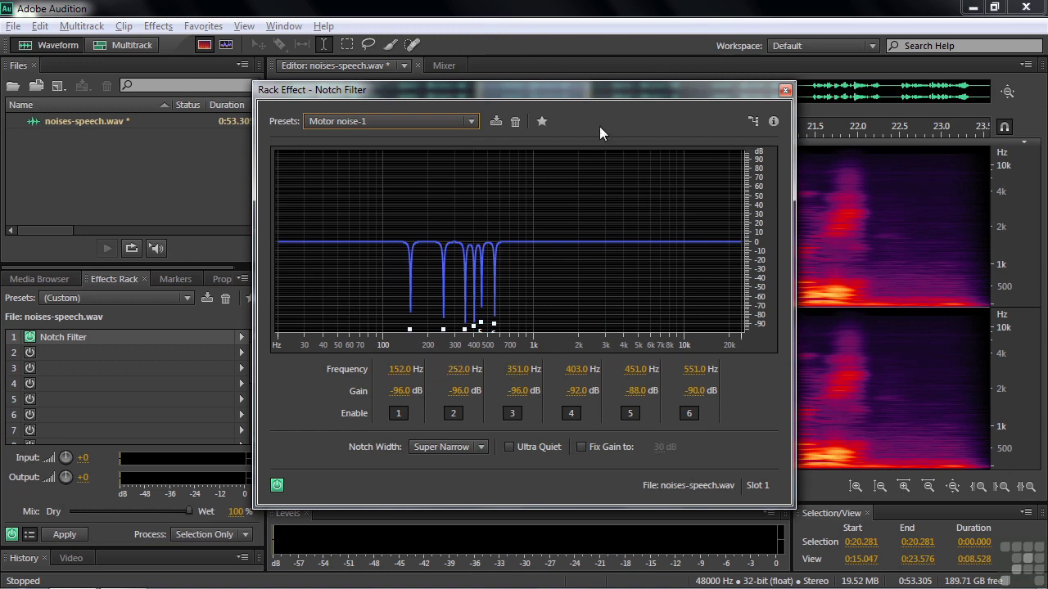
Zoom the spectrogram into the low frequencies and select the third section's closing noise from about 22.2 to 23.5 s
left_click_drag(594, 92, 352, 97)
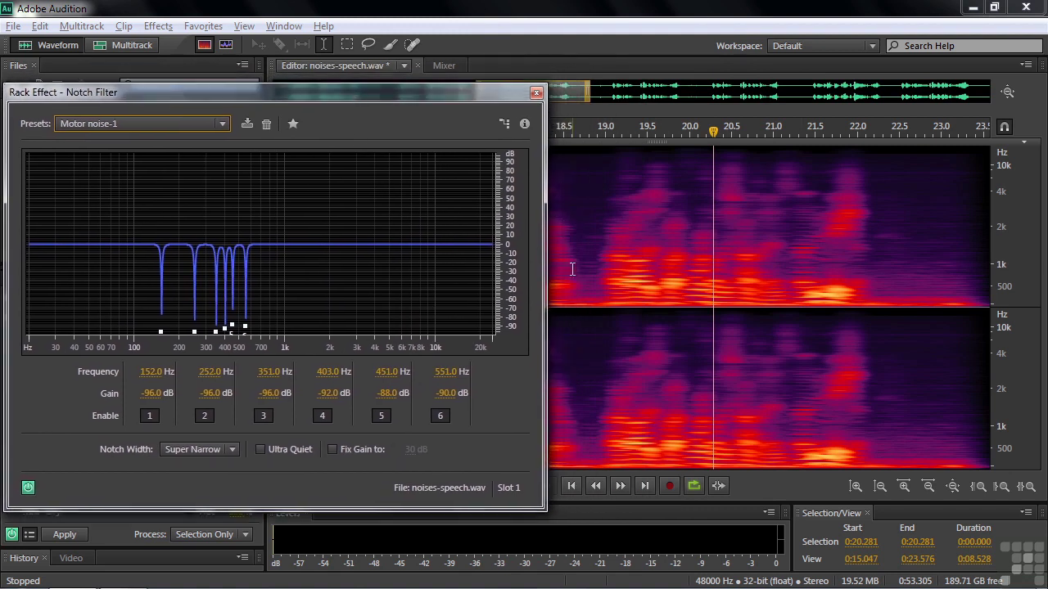
left_click_drag(477, 102, 249, 104)
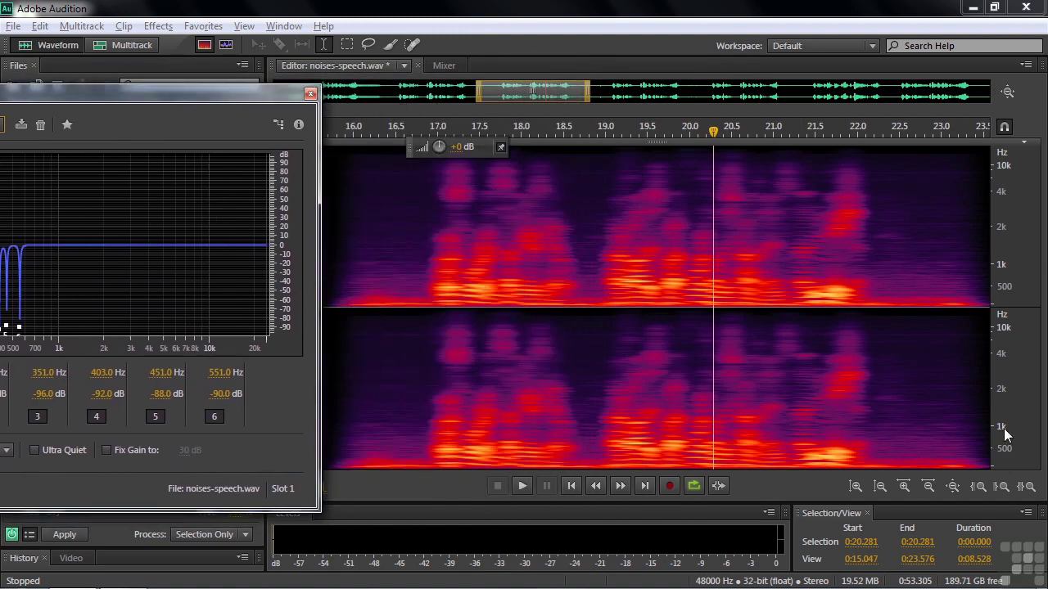
left_click(1026, 487)
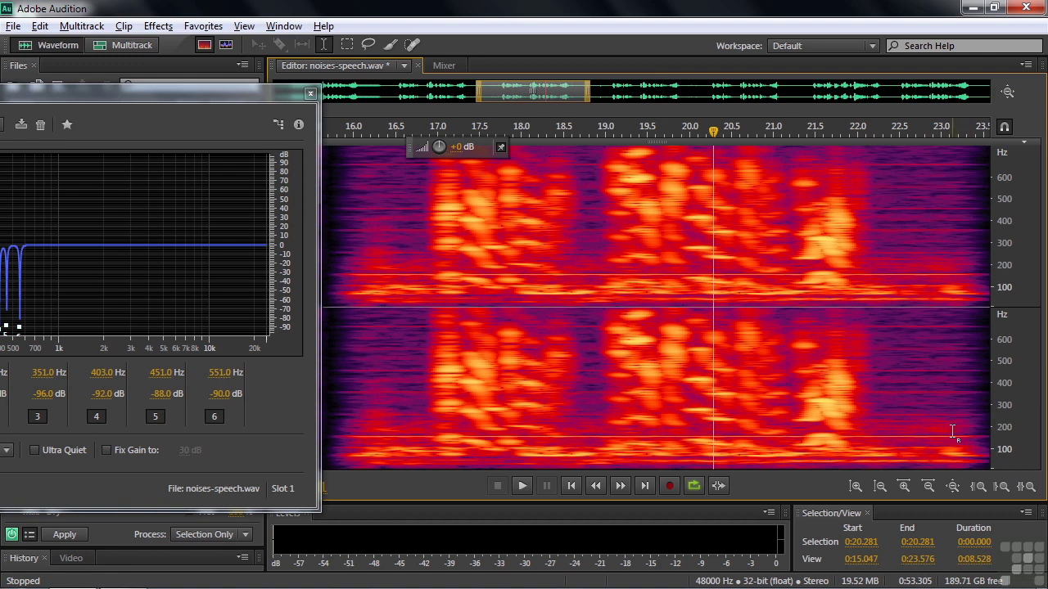
left_click_drag(252, 96, 446, 93)
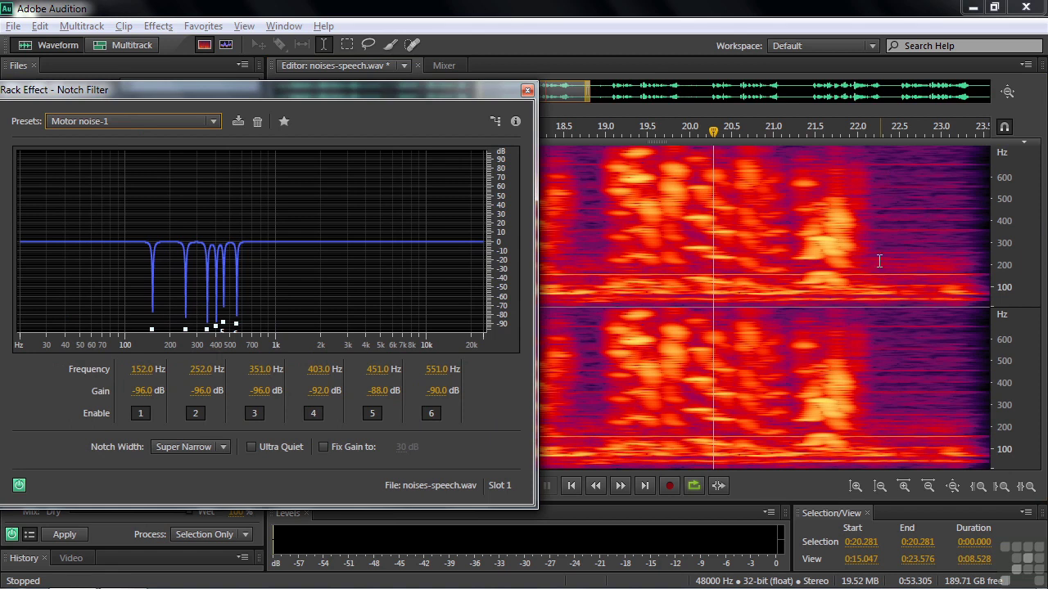
left_click_drag(465, 95, 199, 101)
left_click_drag(878, 328, 982, 355)
left_click_drag(171, 126, 465, 104)
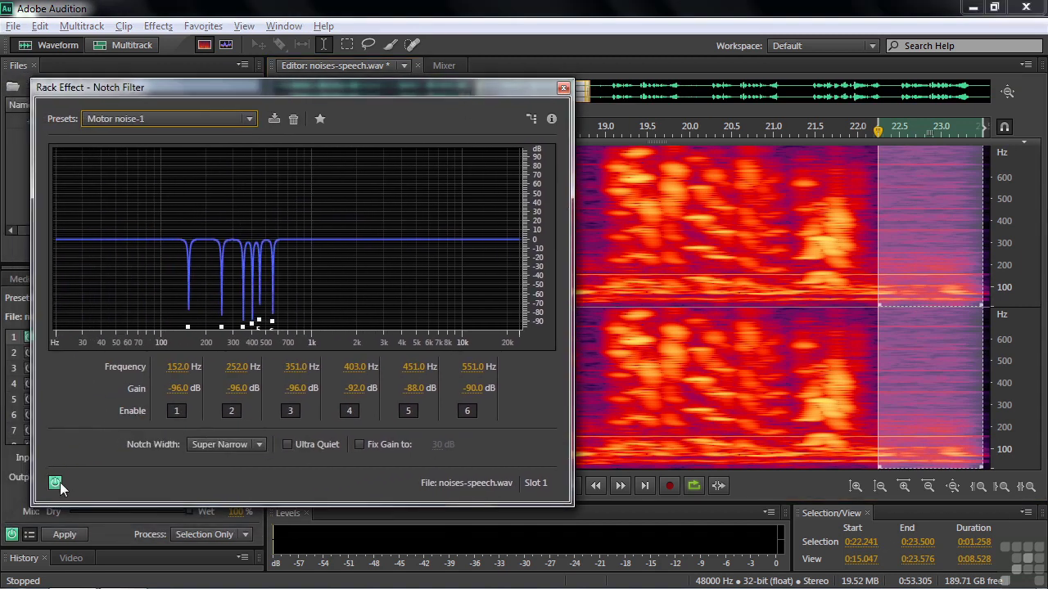
Play the selected noise while bypassing and re-enabling the Motor noise-1 Notch Filter, and close its effect window
key("space")
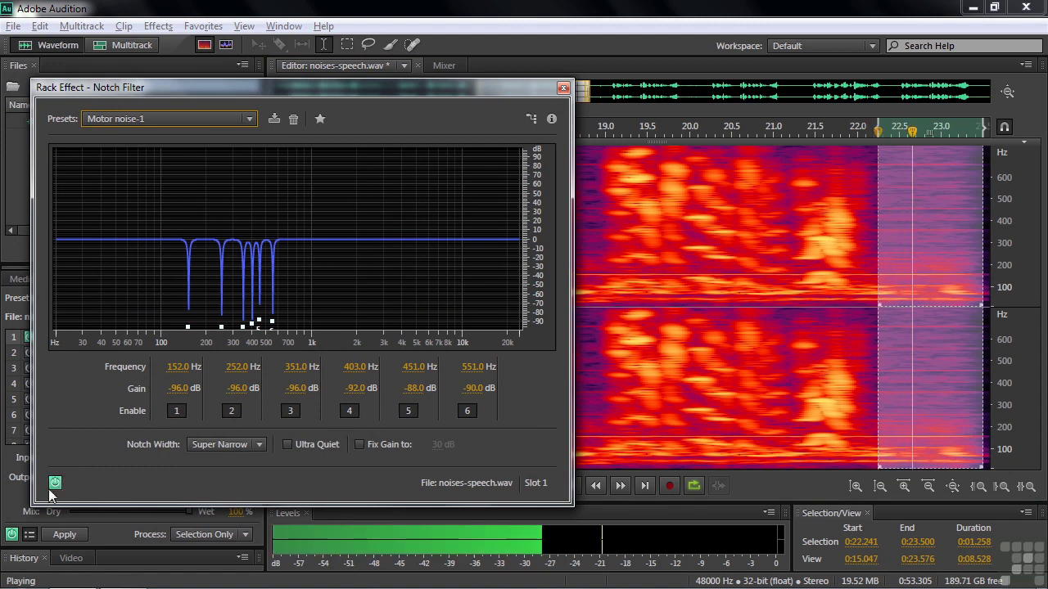
left_click(55, 483)
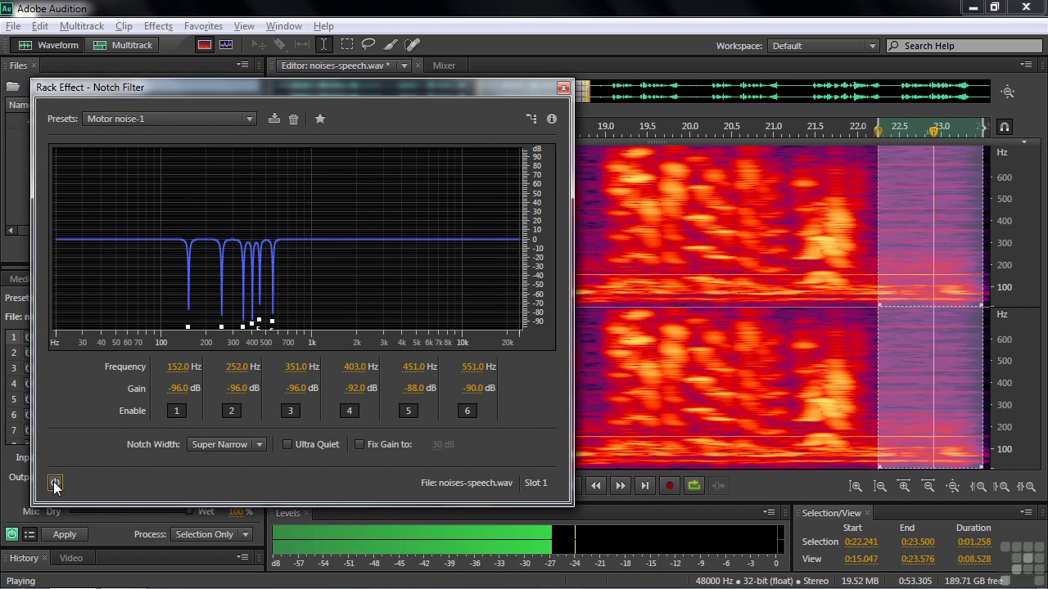
left_click(55, 484)
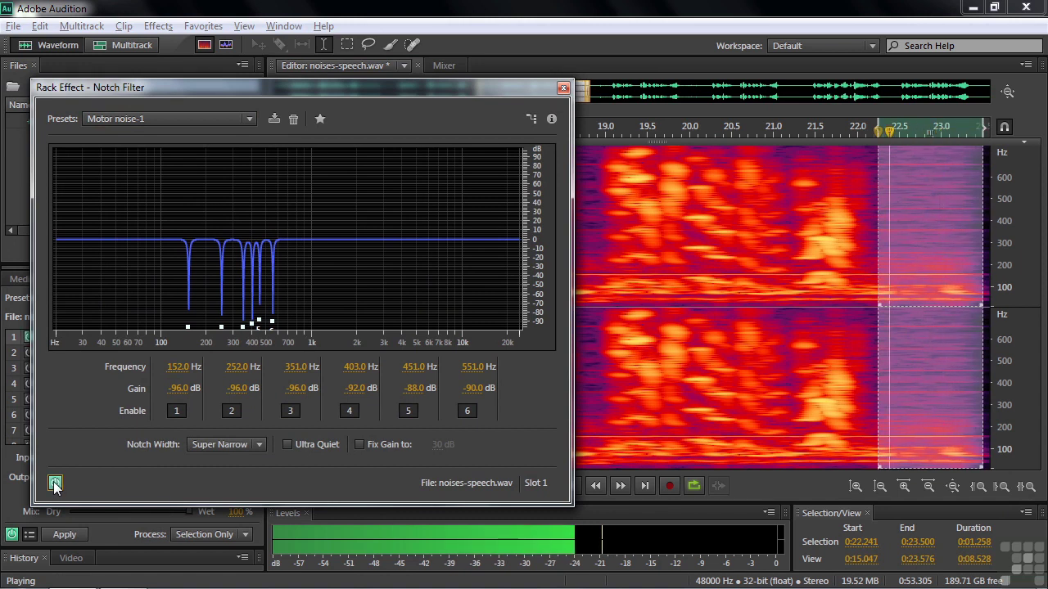
key("space")
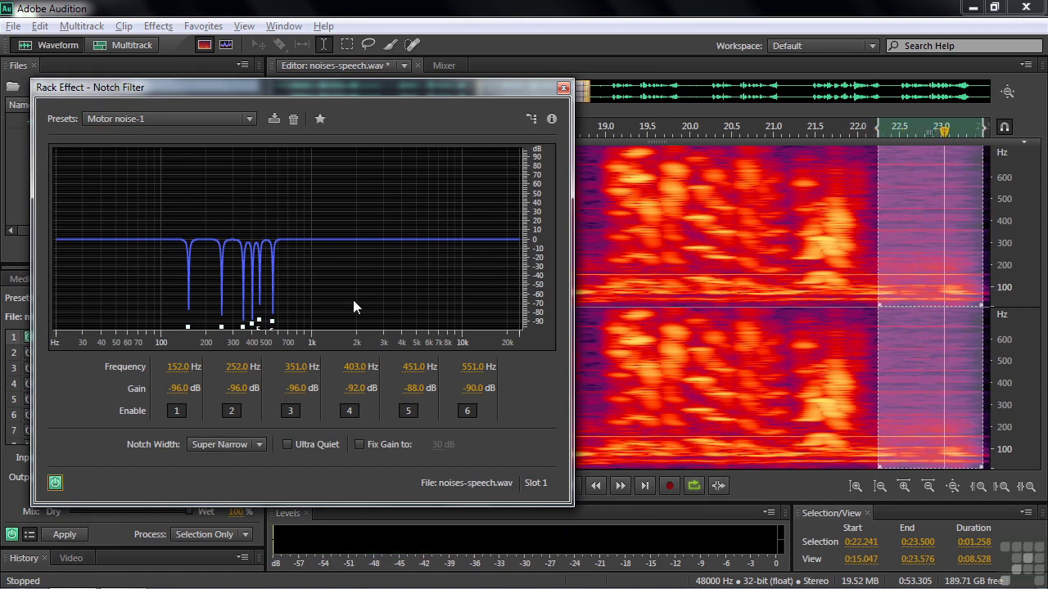
left_click(564, 88)
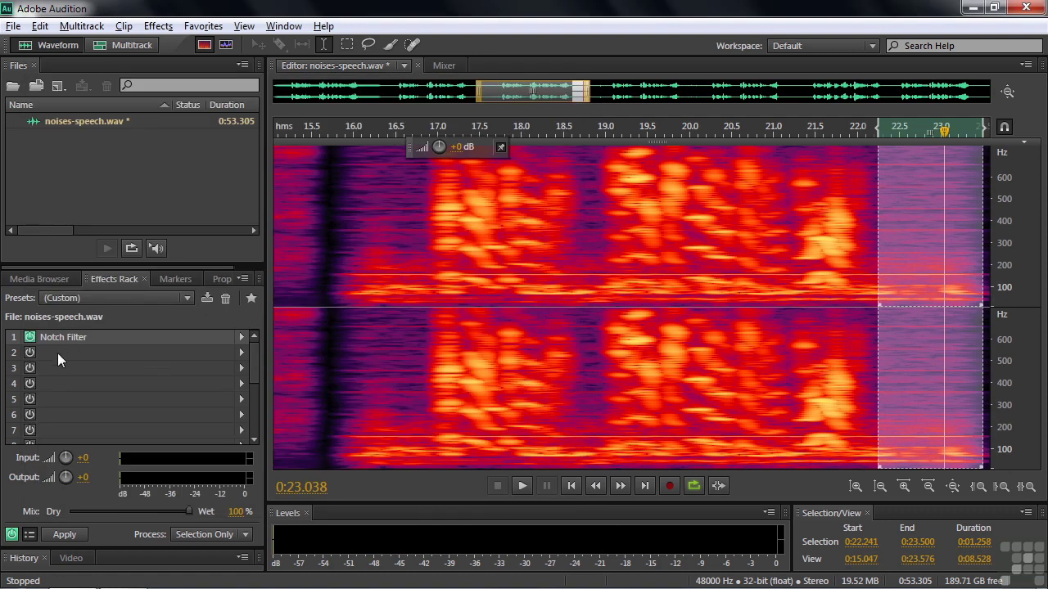
Add a second Notch Filter to slot 2 of the Effects Rack and load its Motor noise-2 preset
left_click(243, 354)
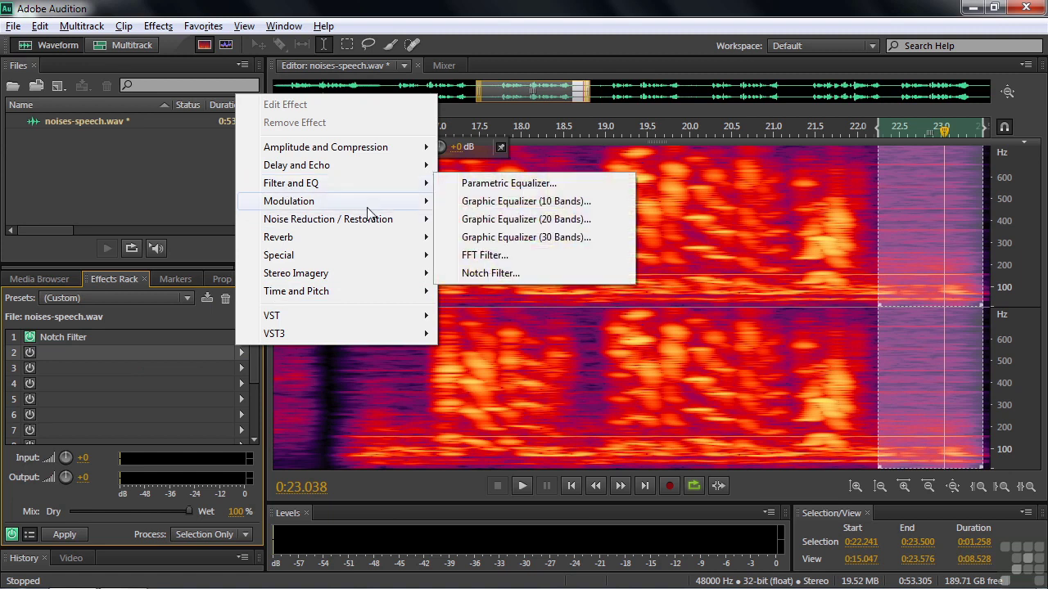
left_click(483, 275)
left_click(470, 122)
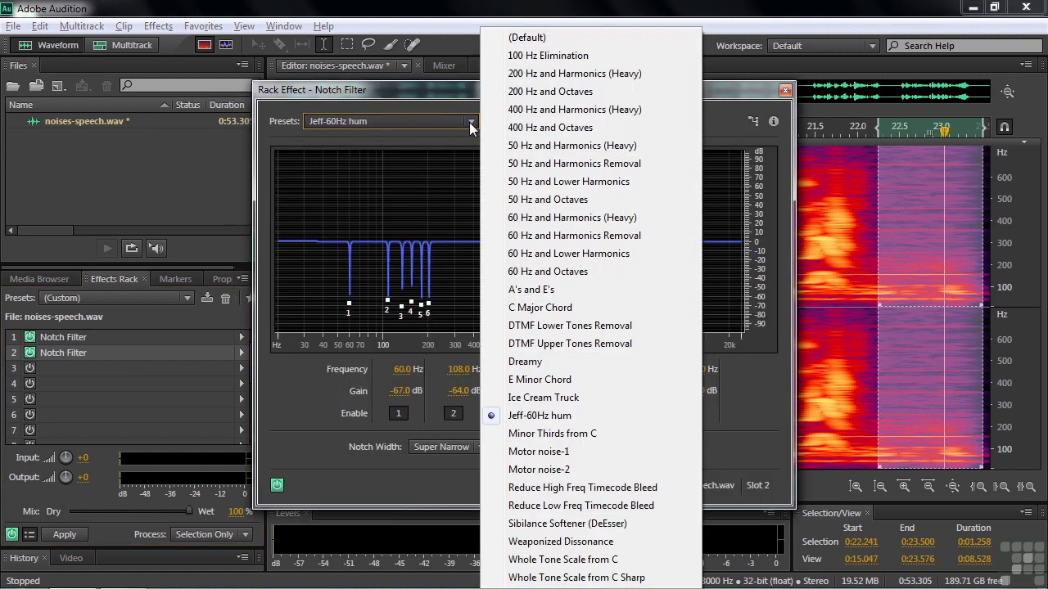
left_click(527, 471)
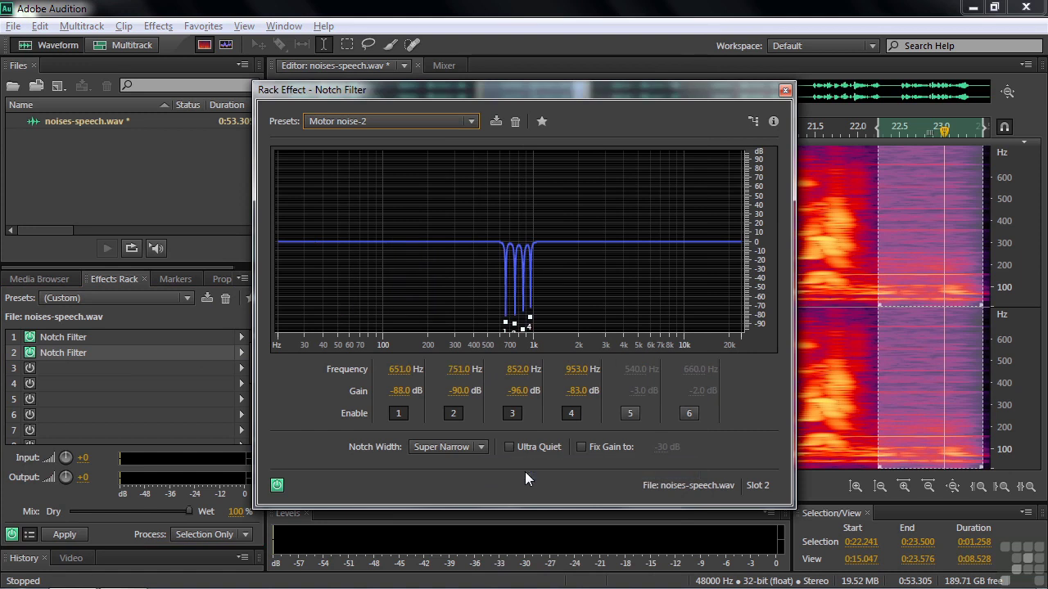
left_click_drag(1015, 329, 1017, 434)
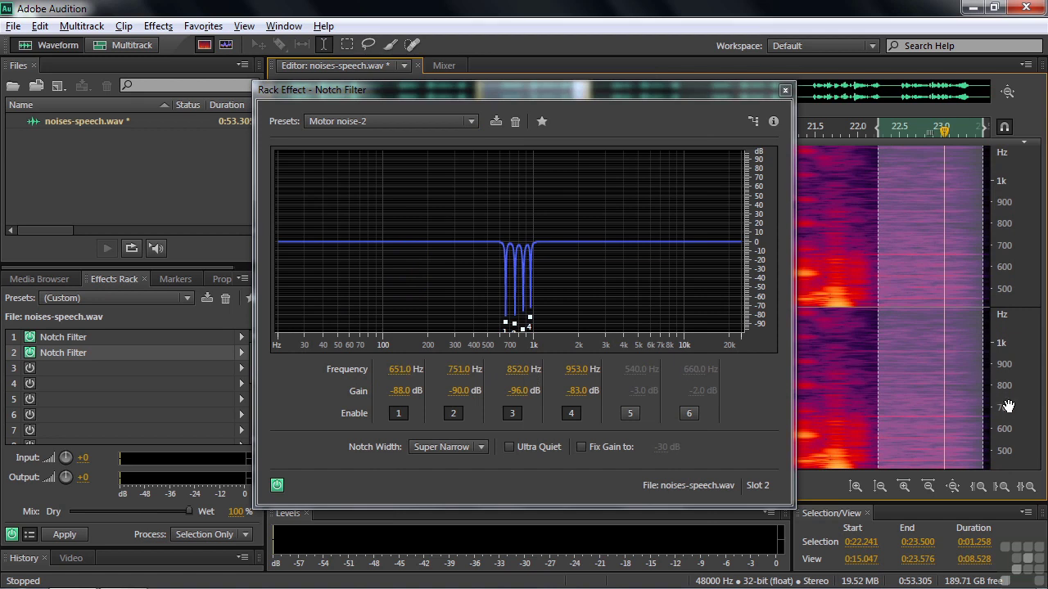
left_click_drag(1008, 407, 1008, 384)
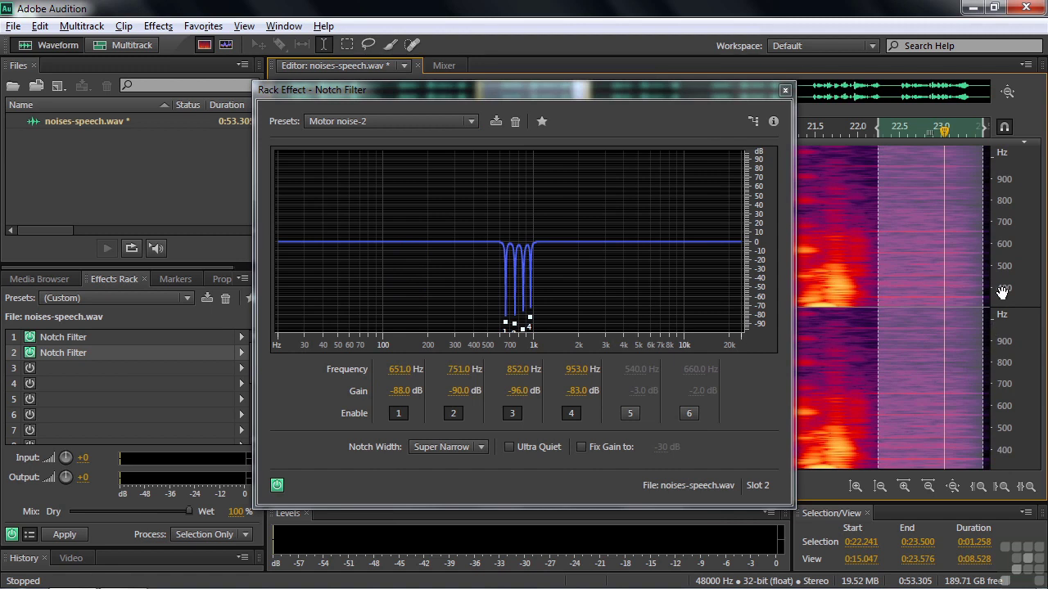
left_click(784, 91)
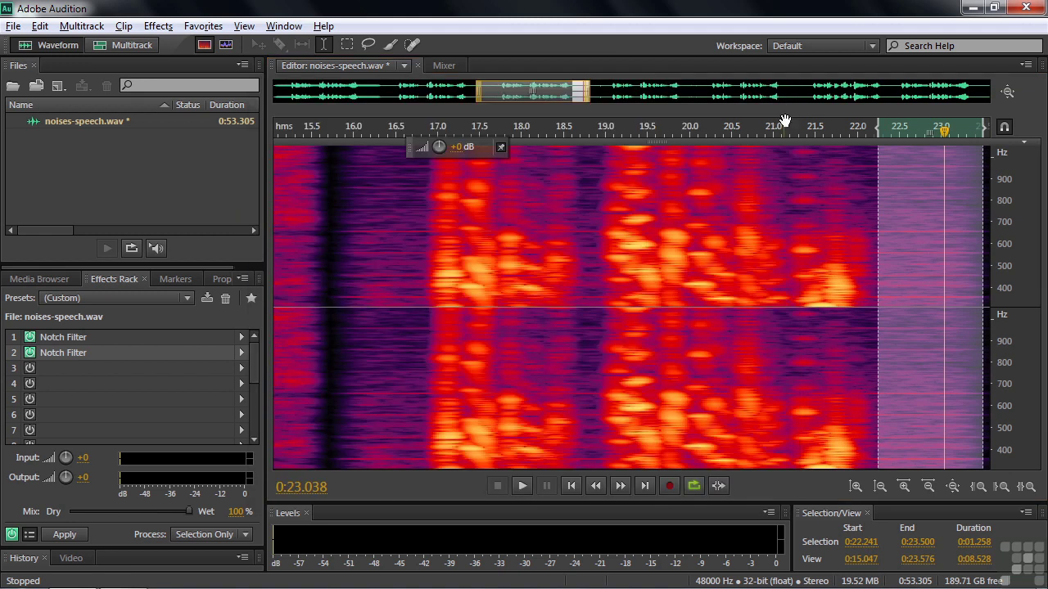
Play the selected noise through both Notch Filters, bypassing and re-enabling the whole Effects Rack during playback
key("space")
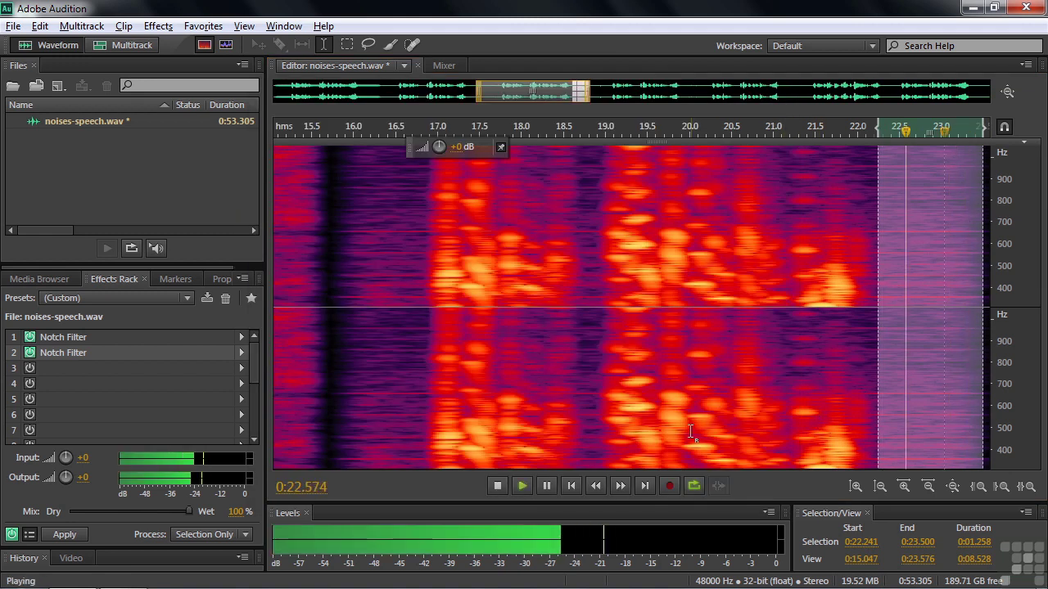
key("space")
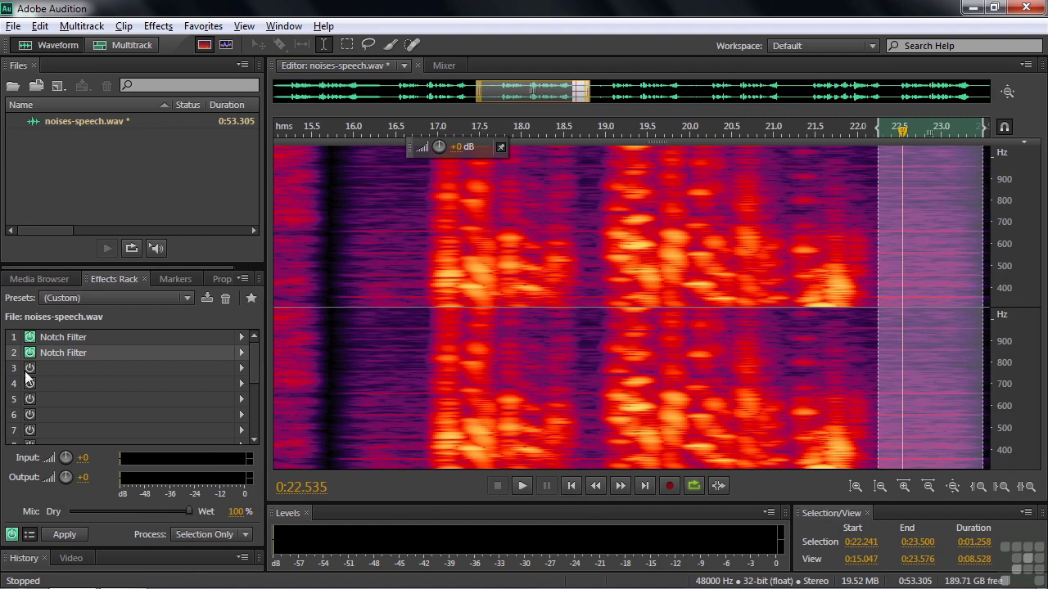
key("space")
left_click(13, 536)
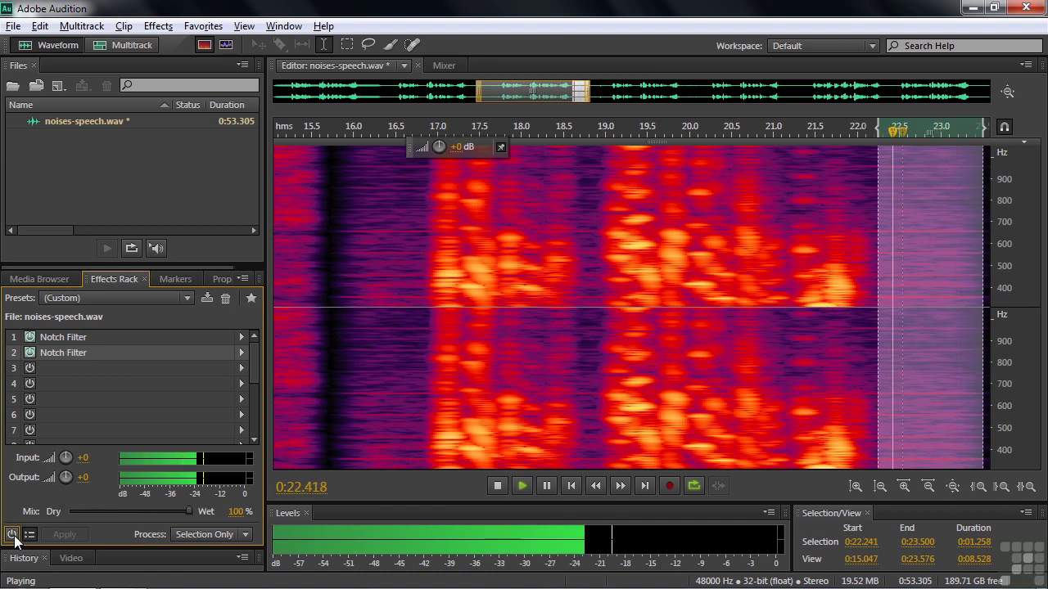
left_click(13, 536)
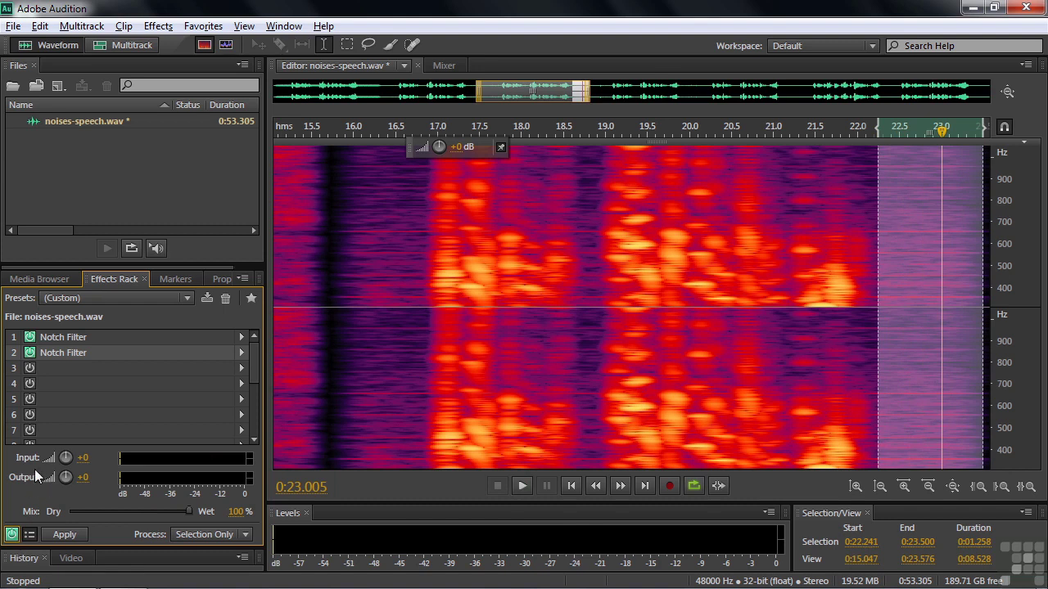
Open Noise Reduction (process), trim the selection to start at about 22.4 s, and capture a noise print from it
left_click(159, 26)
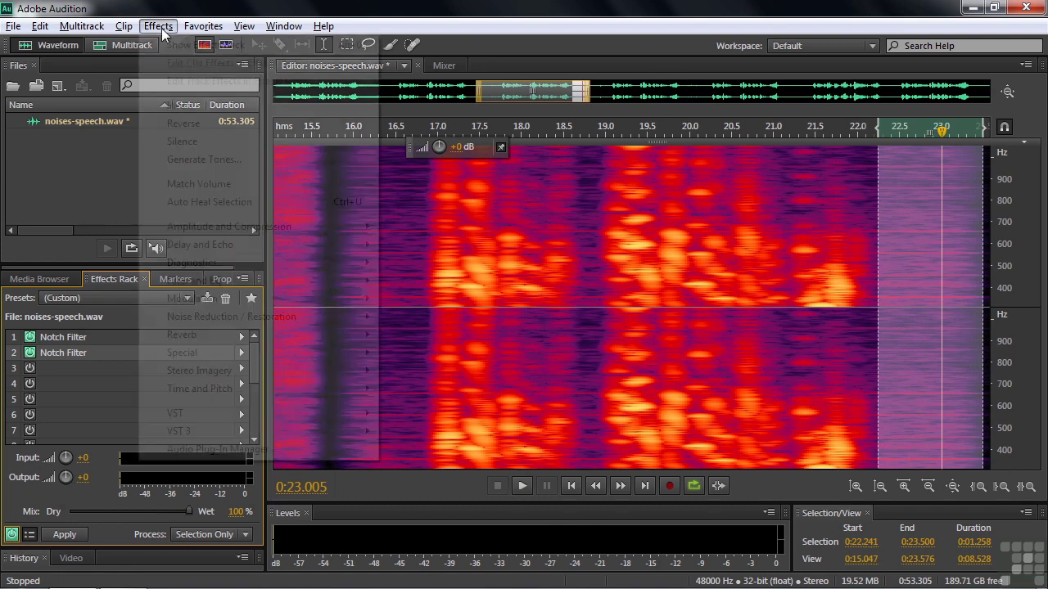
mouse_move(215, 326)
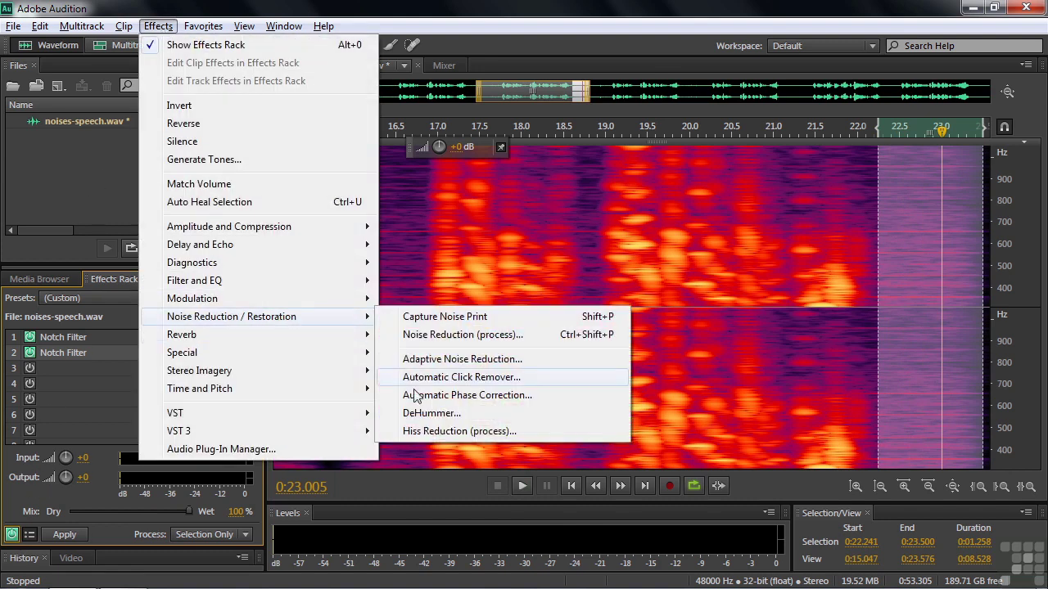
left_click(443, 336)
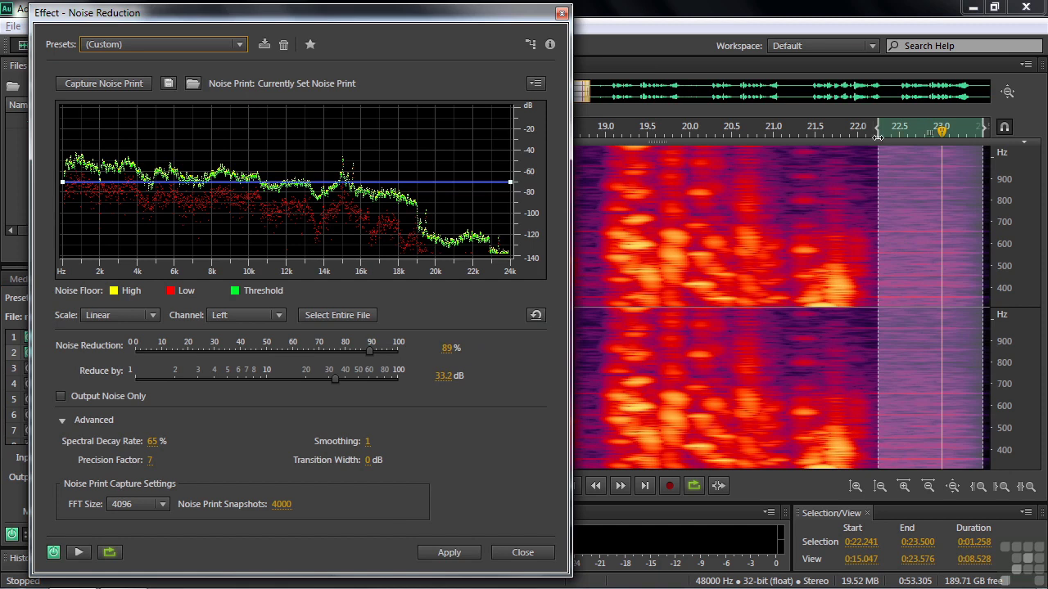
left_click_drag(878, 129, 890, 130)
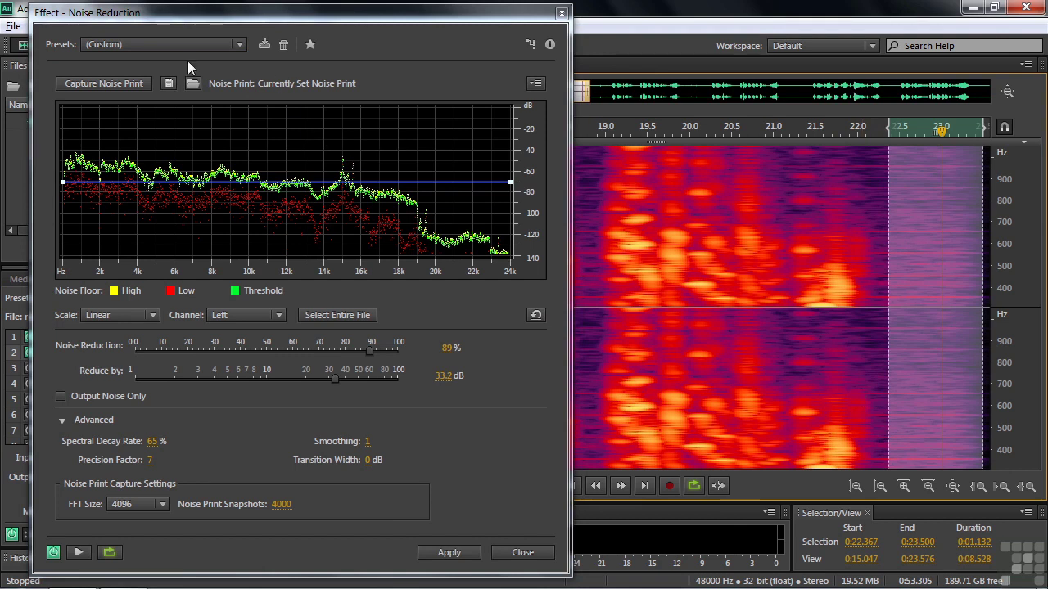
left_click(124, 85)
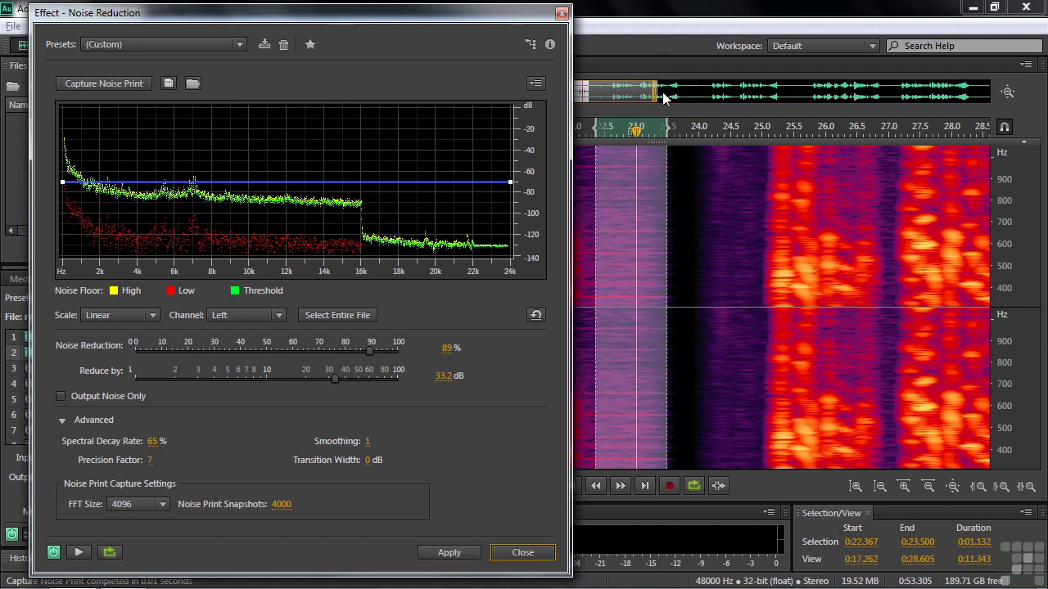
Select the third section from about 15.8 to 23.6 s, preview Noise Reduction at 75% and 16.4 dB, and close without applying
left_click_drag(635, 93, 566, 101)
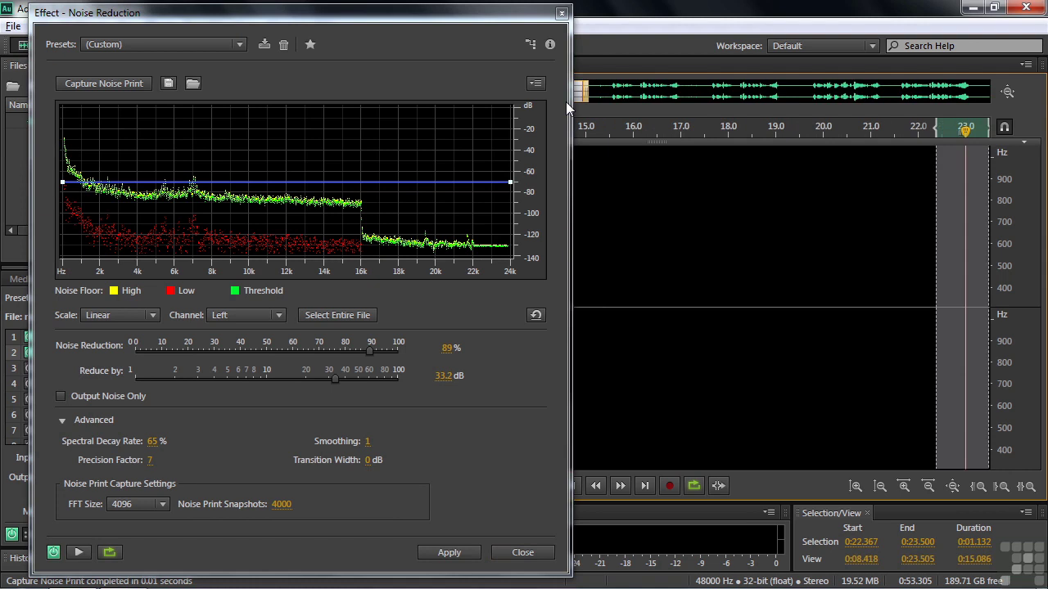
left_click_drag(622, 246, 988, 272)
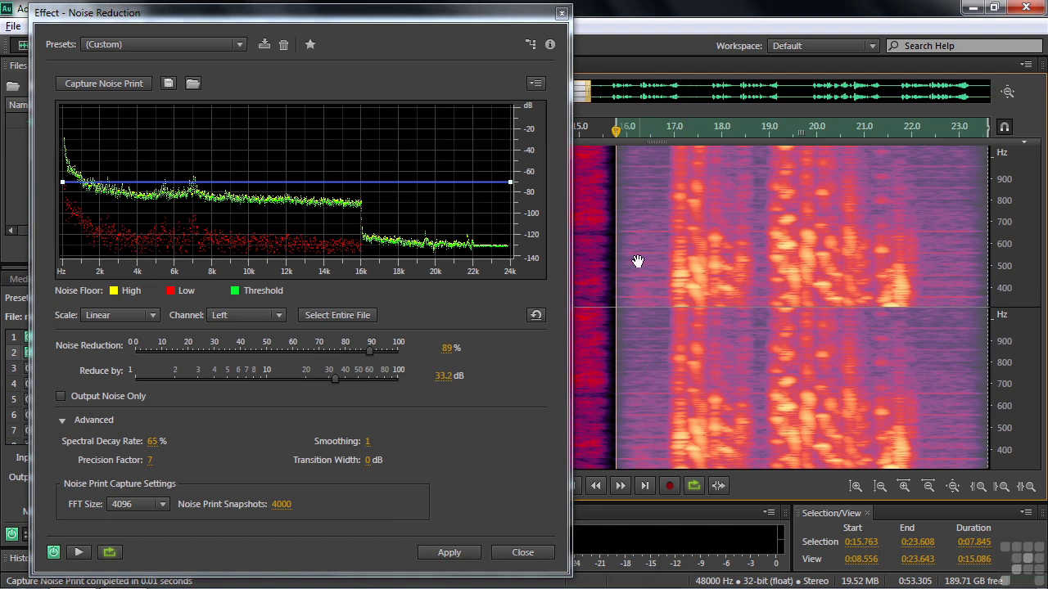
left_click(79, 552)
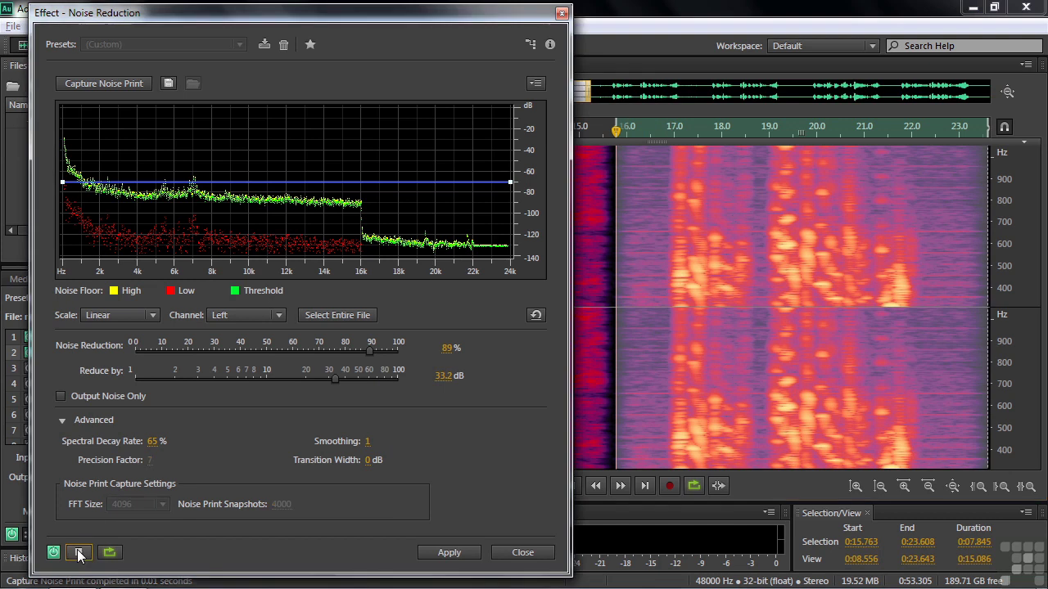
left_click_drag(333, 378, 318, 377)
left_click_drag(370, 351, 295, 375)
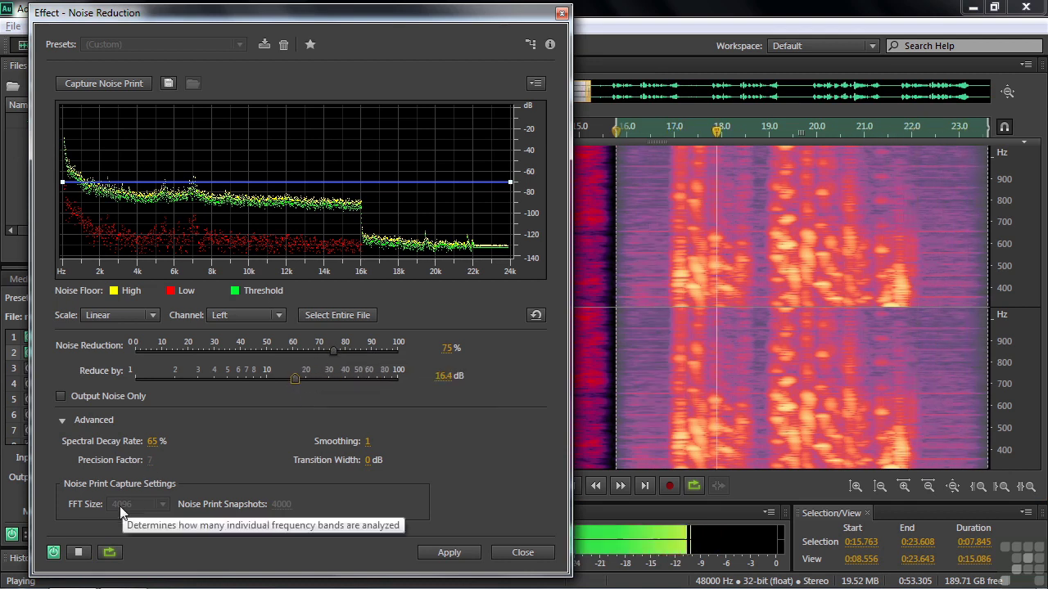
left_click(78, 552)
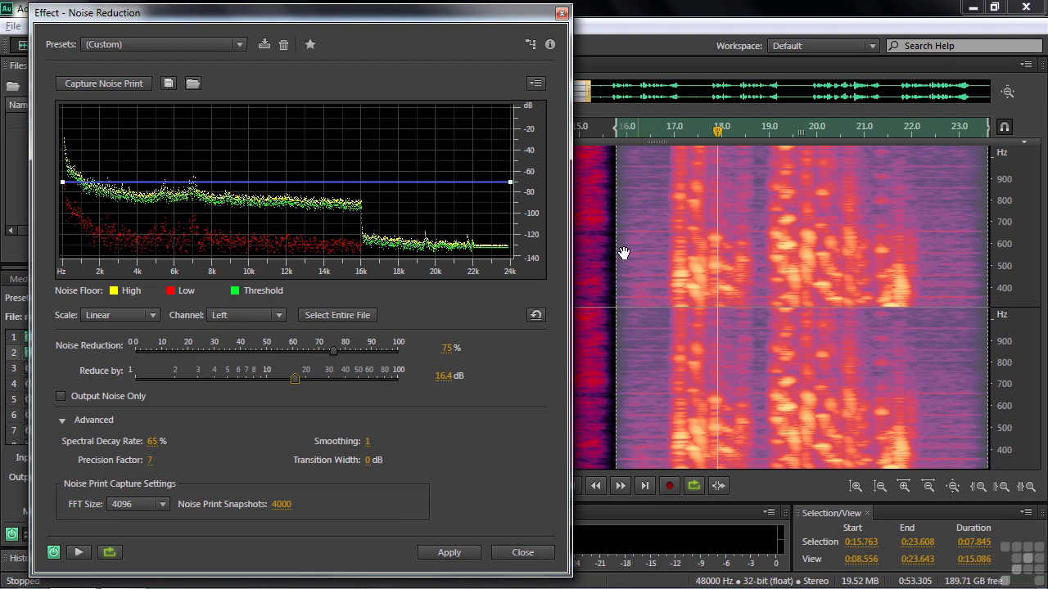
left_click(79, 554)
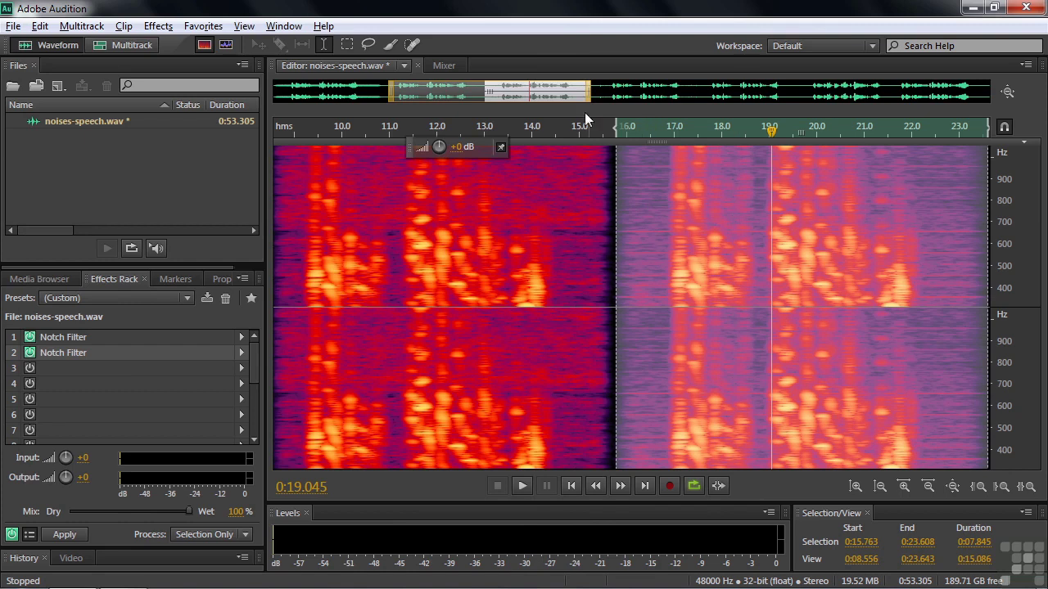
Show the fourth section, select it from about 23.8 to 31.8 s, and play its opening noise and speech
left_click(493, 92)
left_click_drag(493, 92, 622, 98)
left_click(532, 239)
left_click(530, 243)
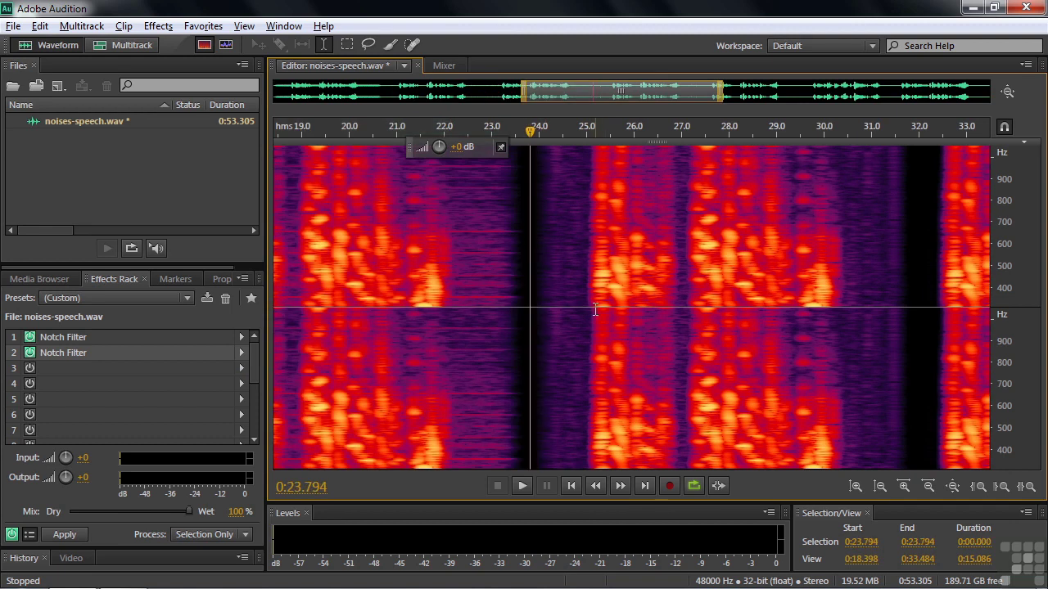
left_click_drag(532, 262, 907, 293)
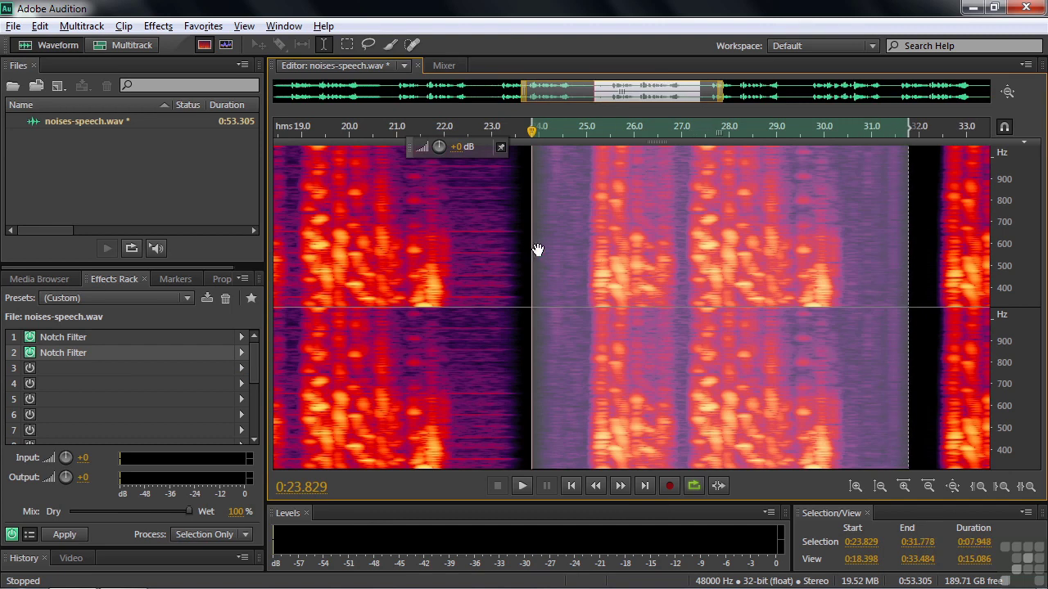
key("space")
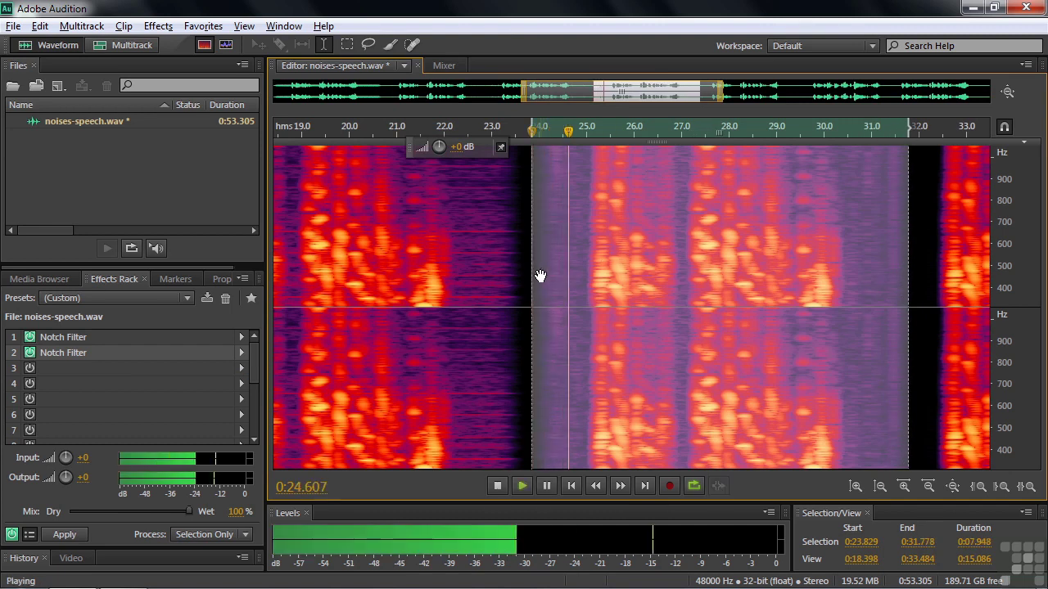
key("space")
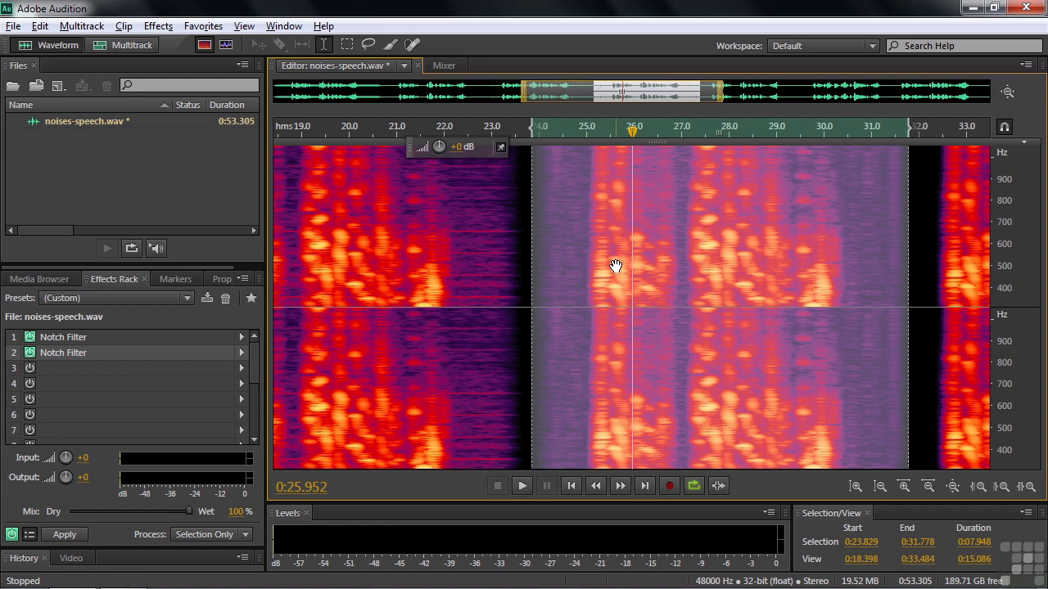
Select the noise-only stretch from about 30.6 to 31.6 s and capture its noise print in Noise Reduction (process)
left_click(529, 239)
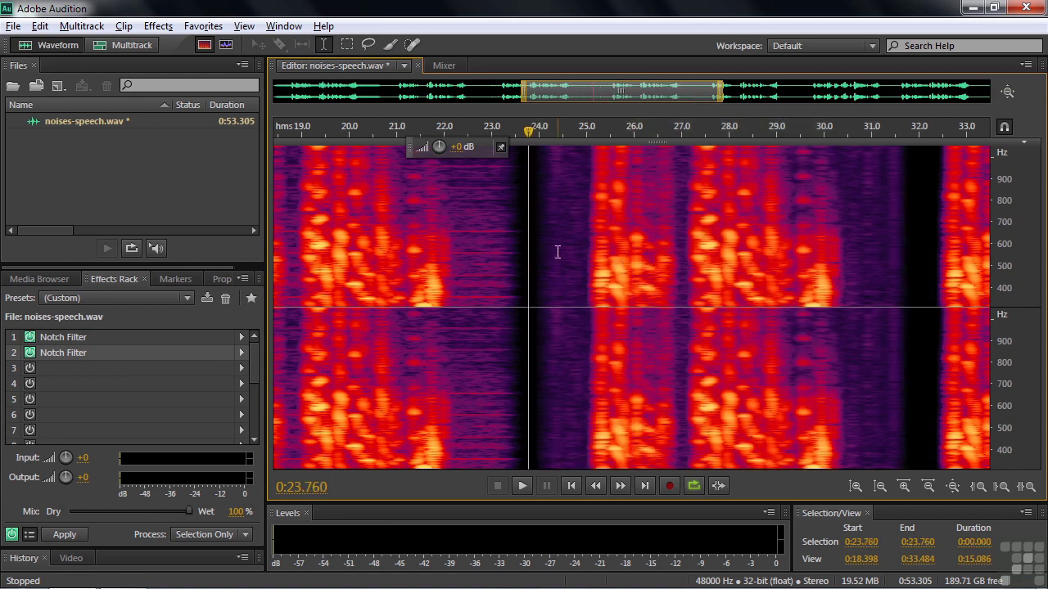
left_click_drag(852, 246, 900, 270)
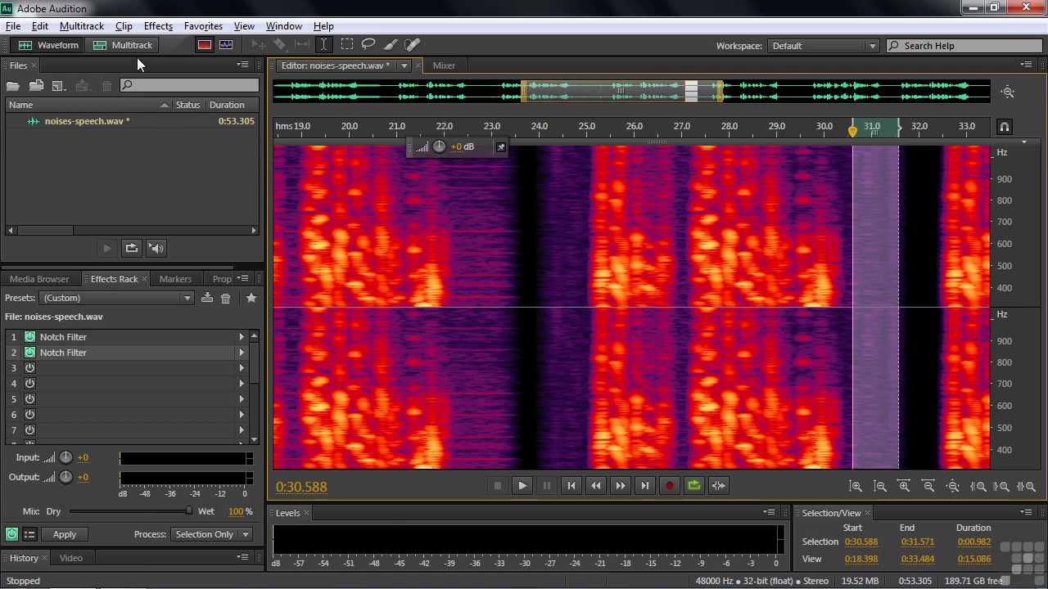
left_click(152, 27)
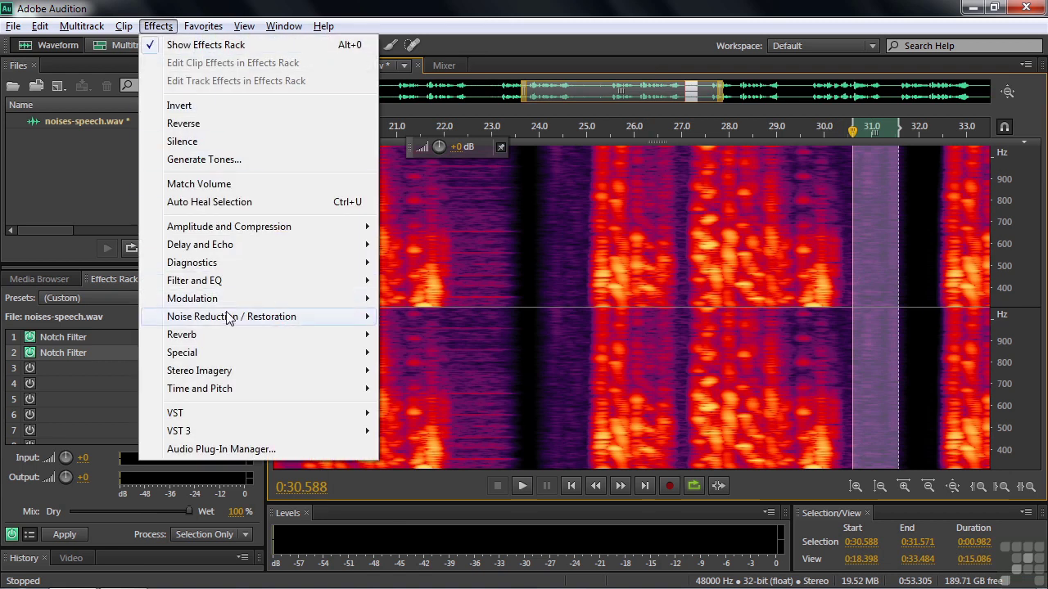
mouse_move(229, 320)
left_click(442, 334)
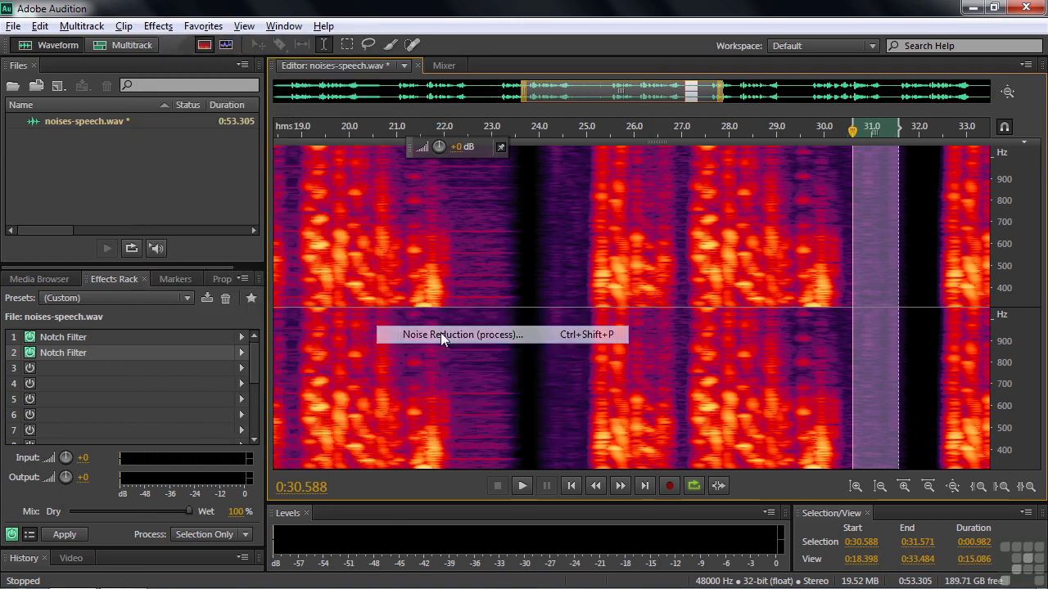
left_click(132, 84)
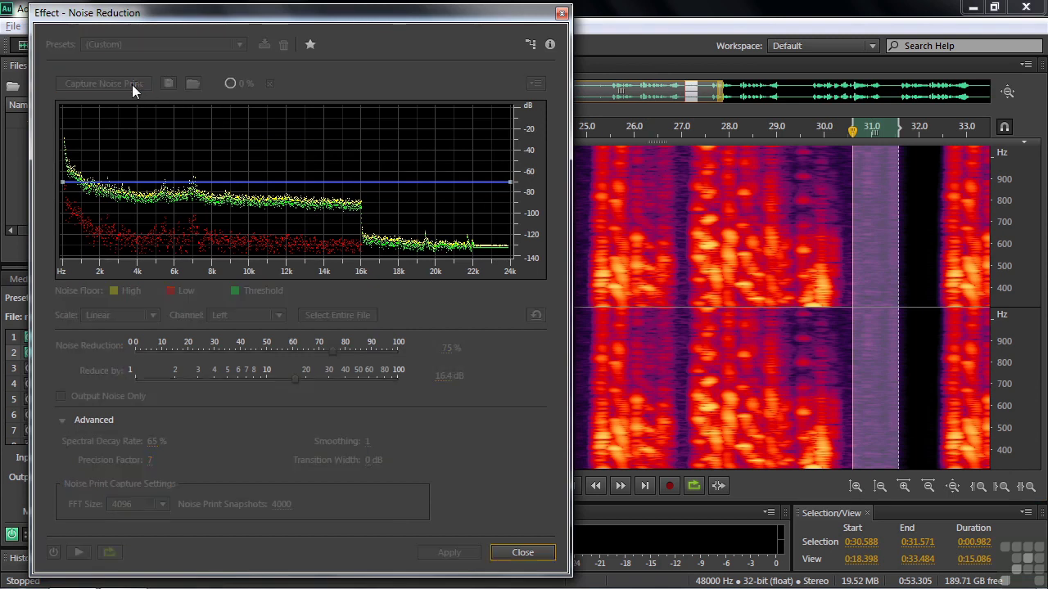
Select the fourth section from about 24.0 to 31.8 s and start previewing Noise Reduction on it
left_click_drag(455, 19, 376, 25)
left_click_drag(537, 304, 907, 328)
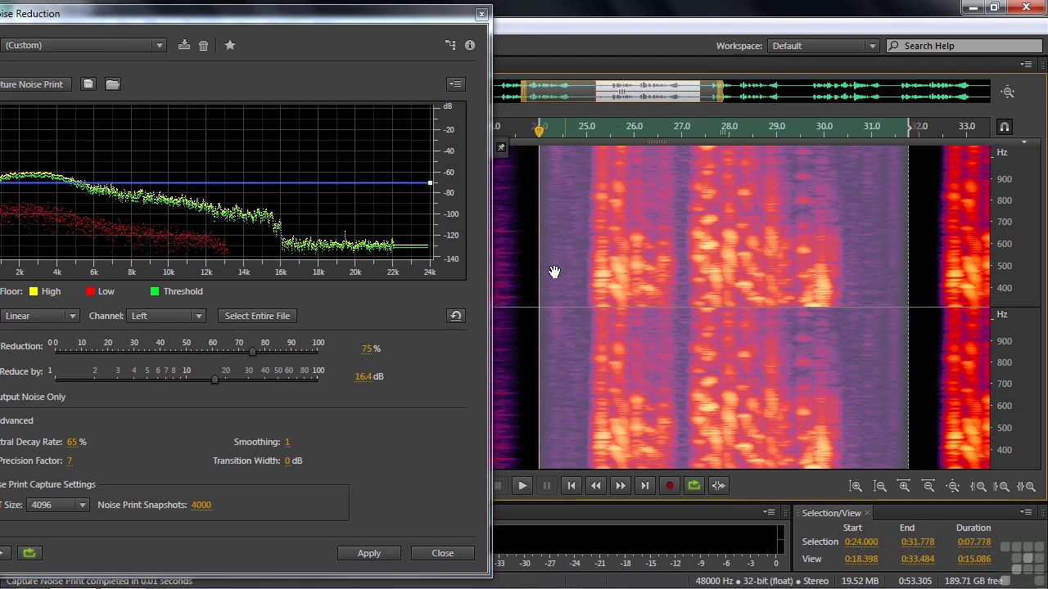
left_click_drag(319, 17, 378, 22)
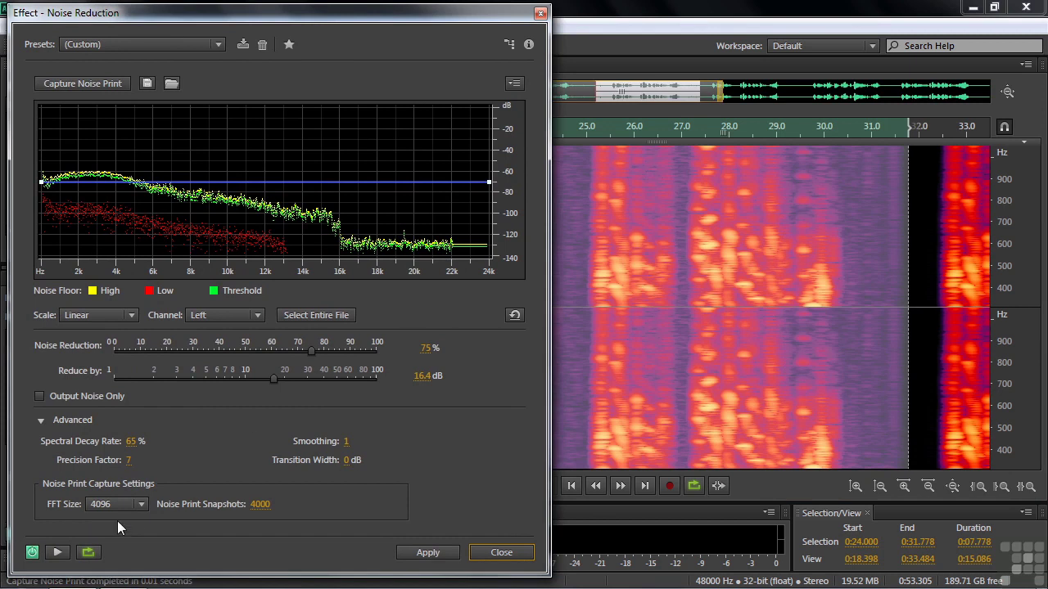
left_click(57, 554)
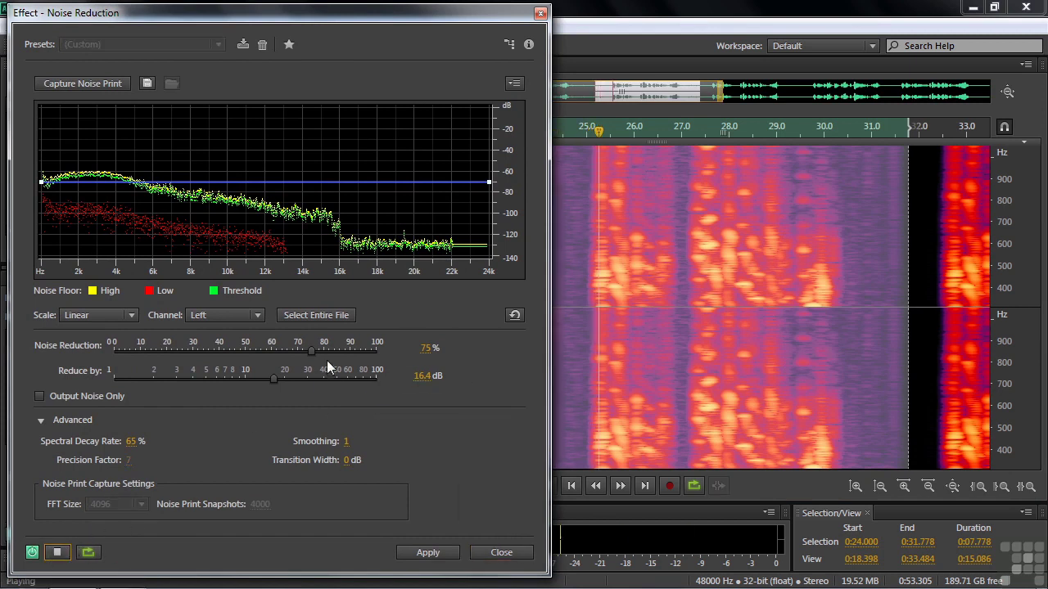
Raise Noise Reduction to about 85% and Reduce by to 26.4 dB during the preview, and stop playback
left_click_drag(311, 351, 339, 353)
left_click_drag(273, 380, 299, 379)
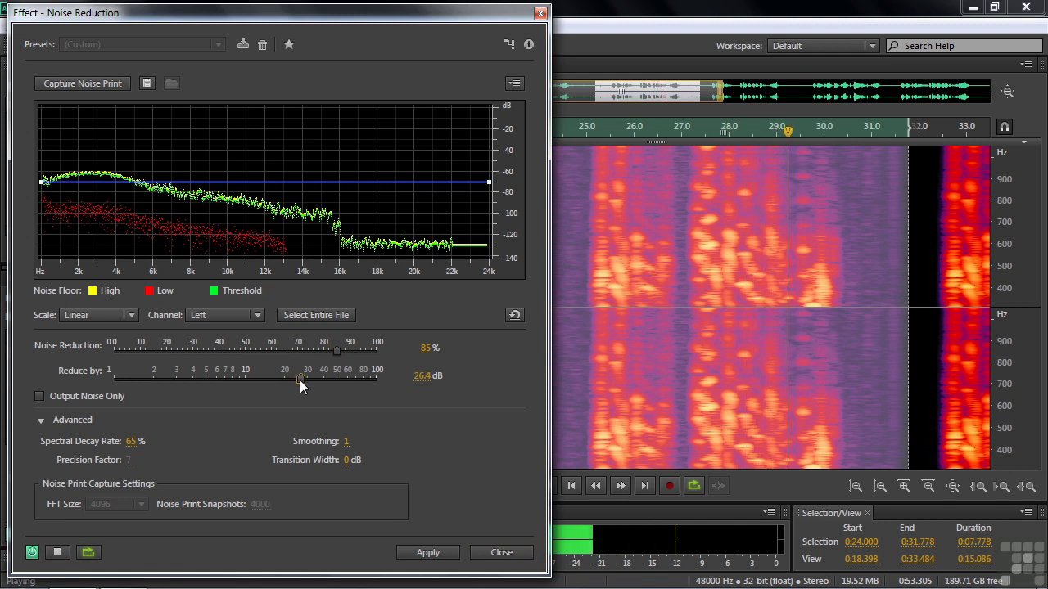
key("space")
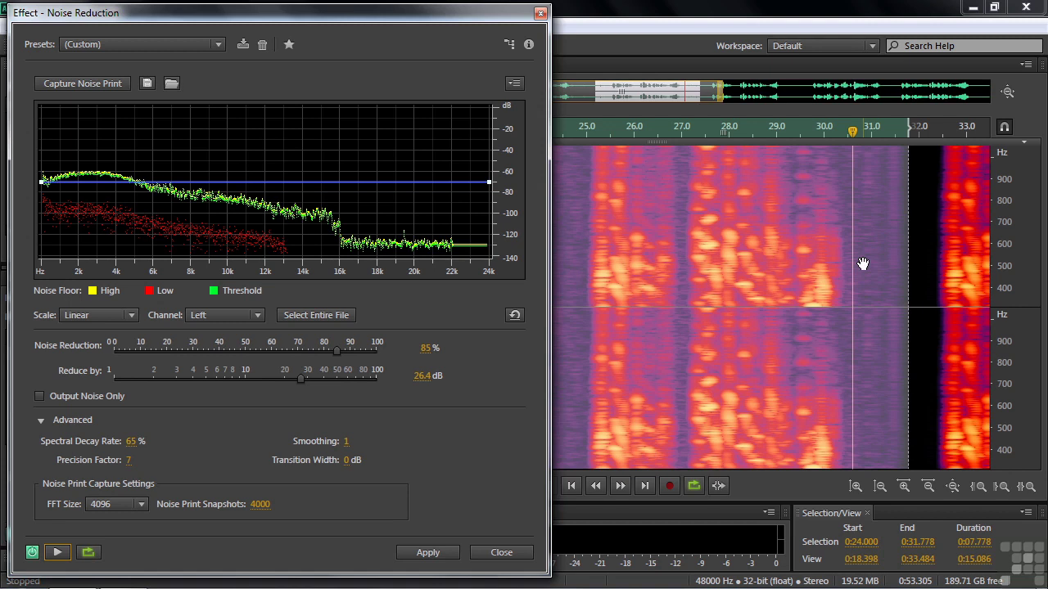
key("shift+p")
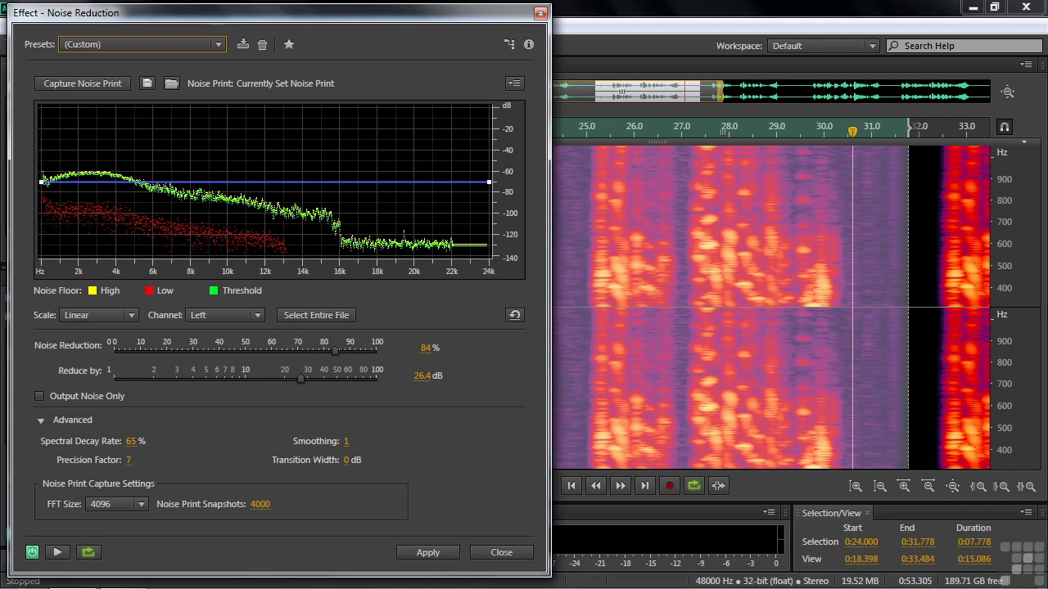